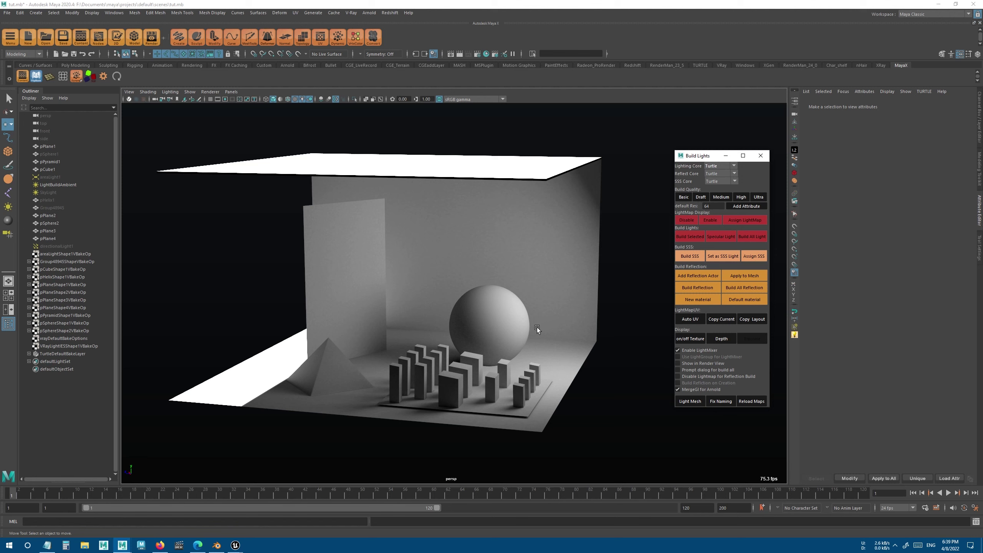
Move the large sphere away from the small blocks toward the tall upright panel and clear the selection.
alt+drag(435, 320, 447, 303)
click(447, 302)
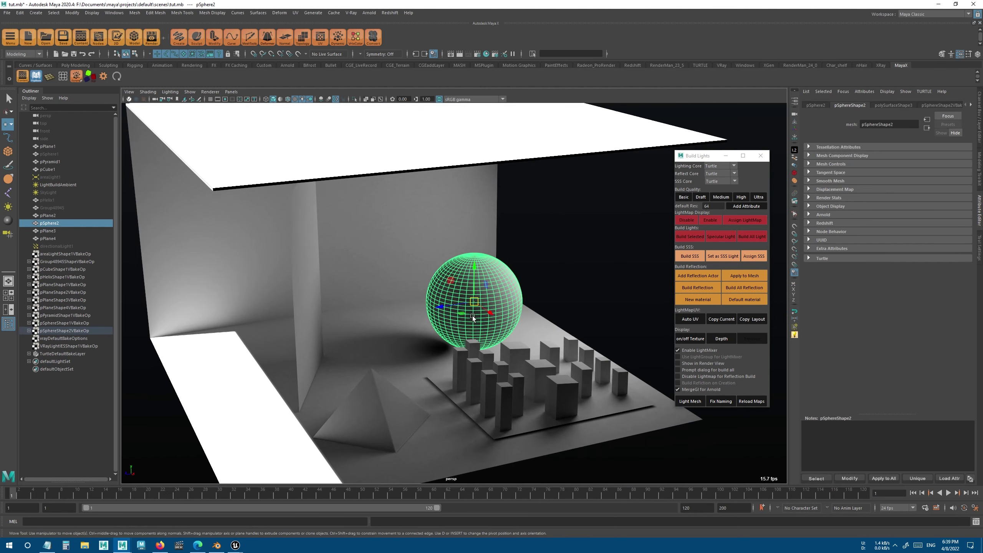
middle_drag(442, 310, 476, 308)
drag(476, 308, 419, 317)
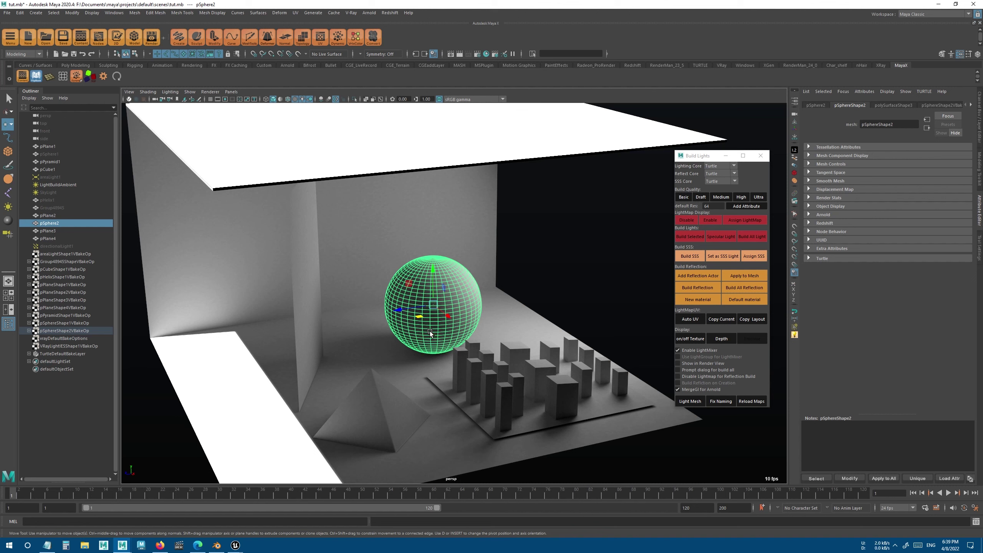
click(532, 285)
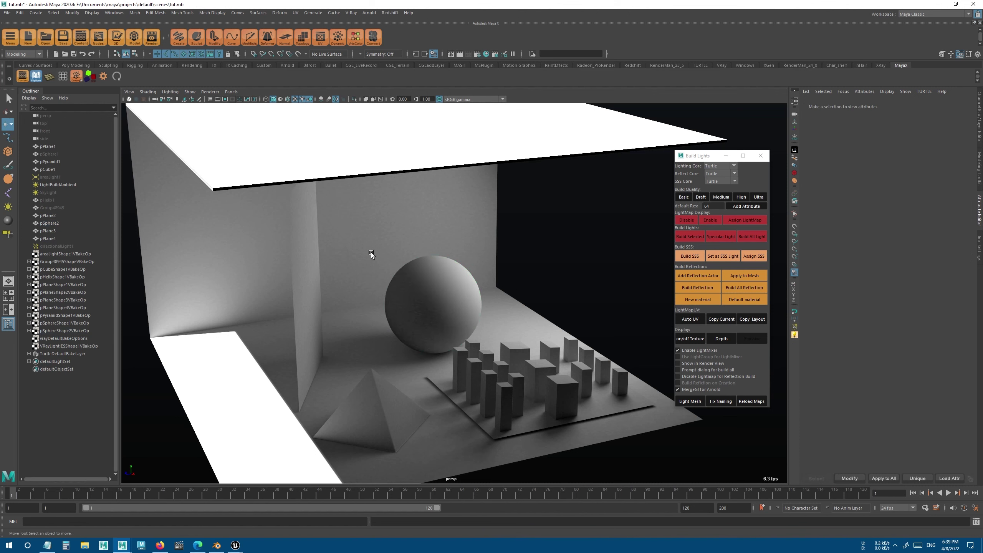
mouse_move(475, 254)
alt+mouse_down()
mouse_move(459, 248)
mouse_move(476, 268)
mouse_move(460, 266)
mouse_move(468, 263)
alt+mouse_up()
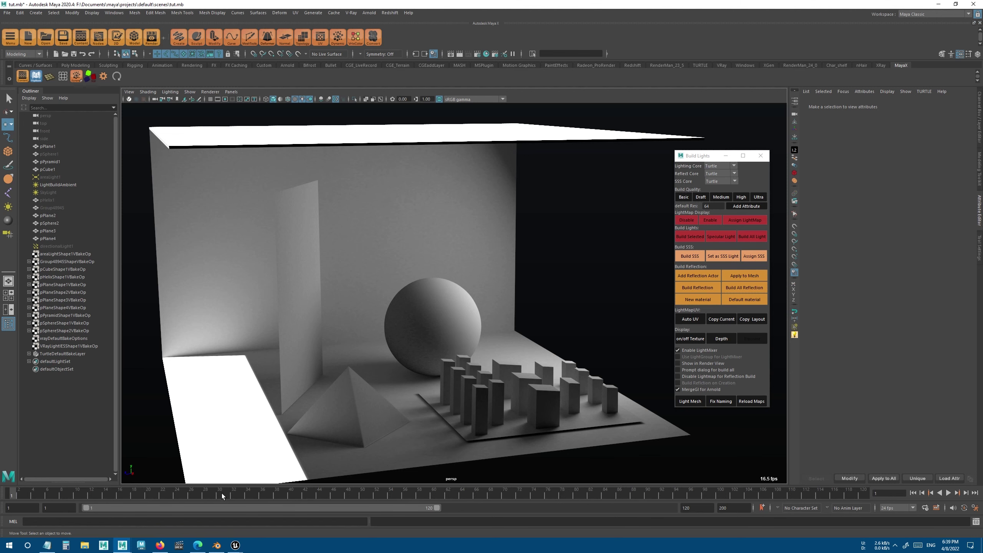
Switch to Blender and examine the Eevee lighting in the windowed corridor from inside and outside.
click(216, 545)
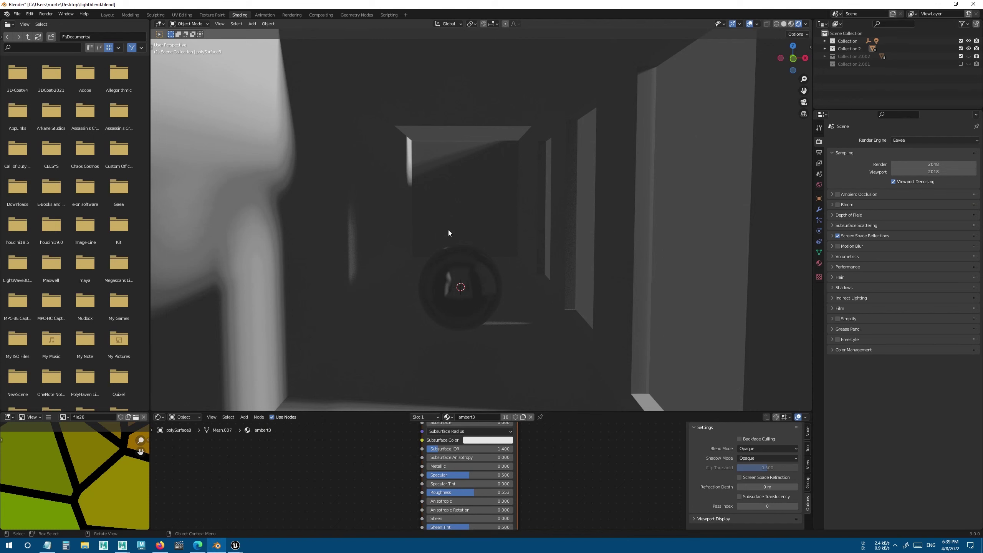
click(457, 234)
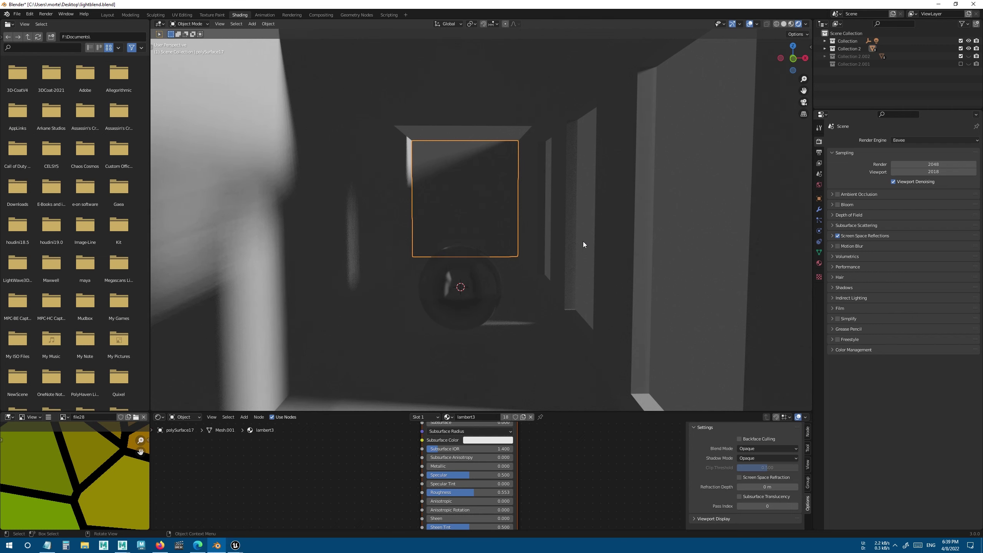
click(582, 270)
key(alt+a)
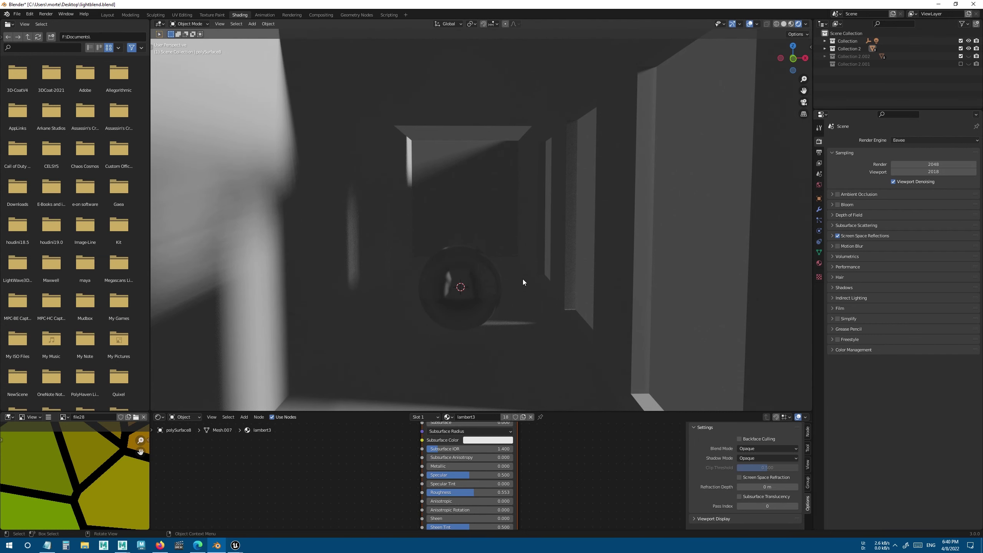
middle_drag(632, 313, 537, 329)
middle_drag(460, 329, 435, 291)
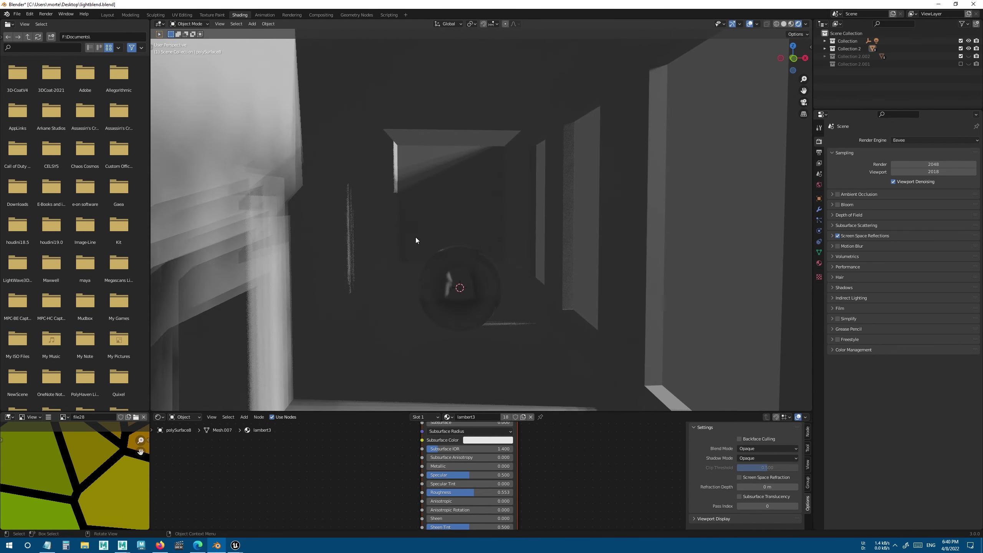
middle_drag(476, 218, 476, 286)
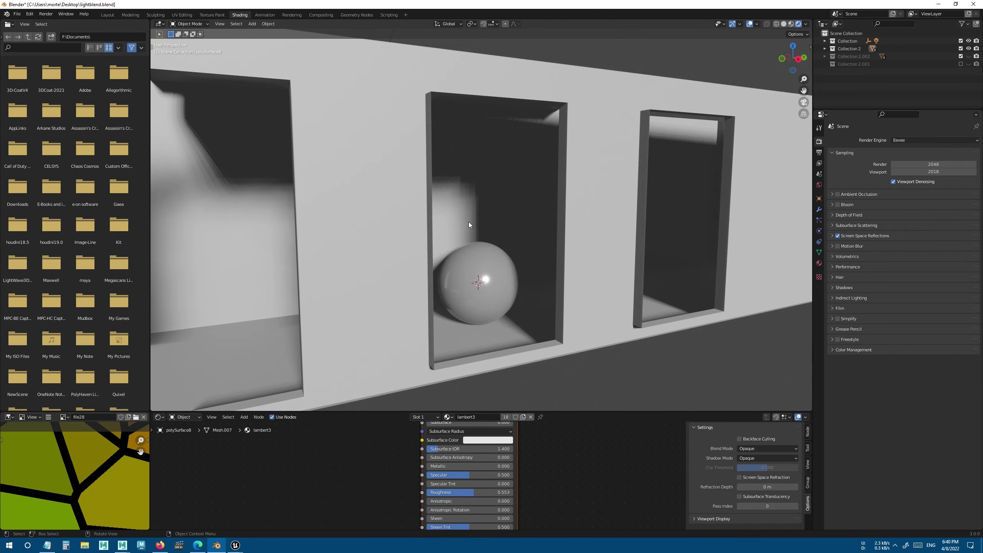
mouse_move(480, 226)
middle_down()
mouse_move(410, 220)
mouse_move(448, 256)
mouse_move(357, 219)
mouse_move(473, 242)
middle_up()
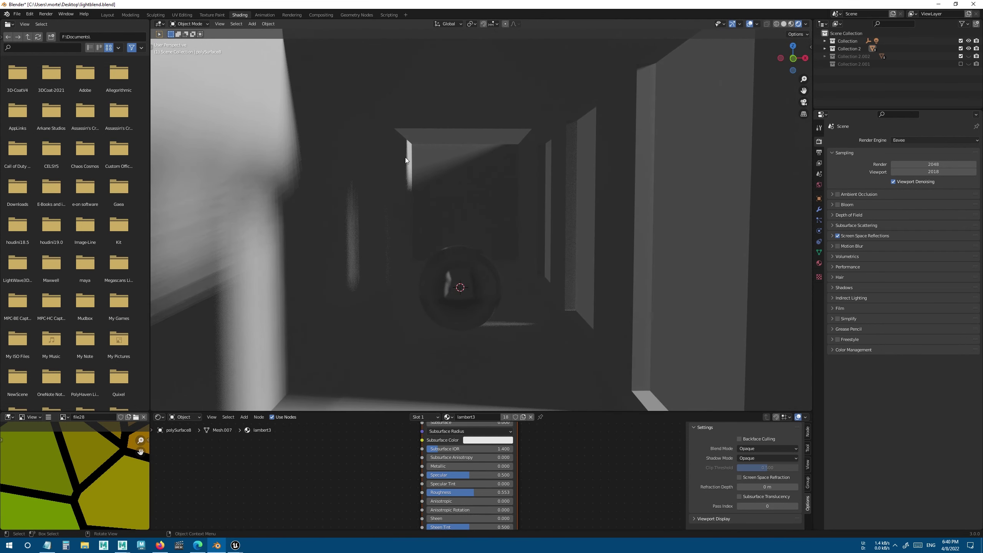
middle_drag(381, 238, 352, 276)
Switch to the RealisticRendering2 project in Unreal Editor and set the DirectionalLight's Shadow Bias to 0.064.
mouse_move(235, 545)
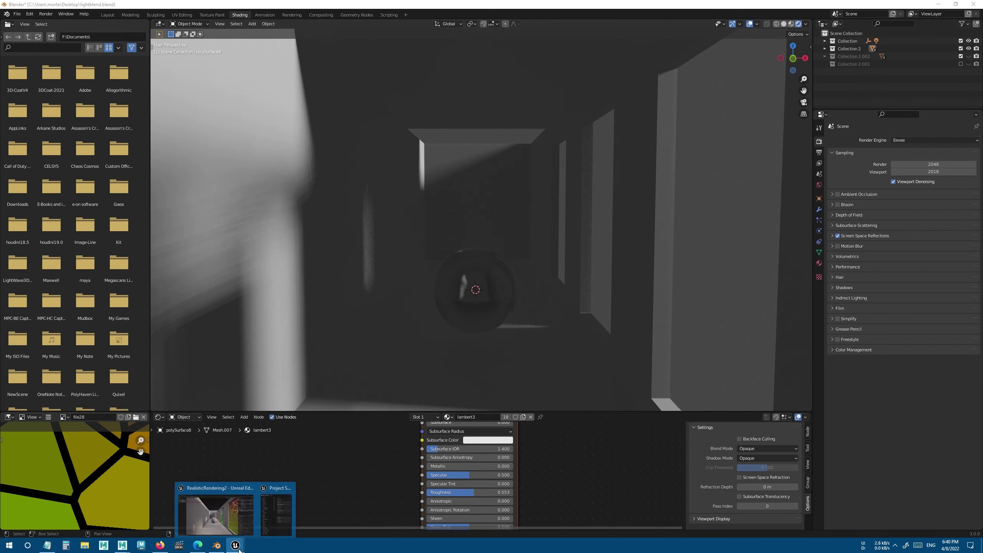
click(215, 511)
key(w)
right_drag(526, 306, 522, 321)
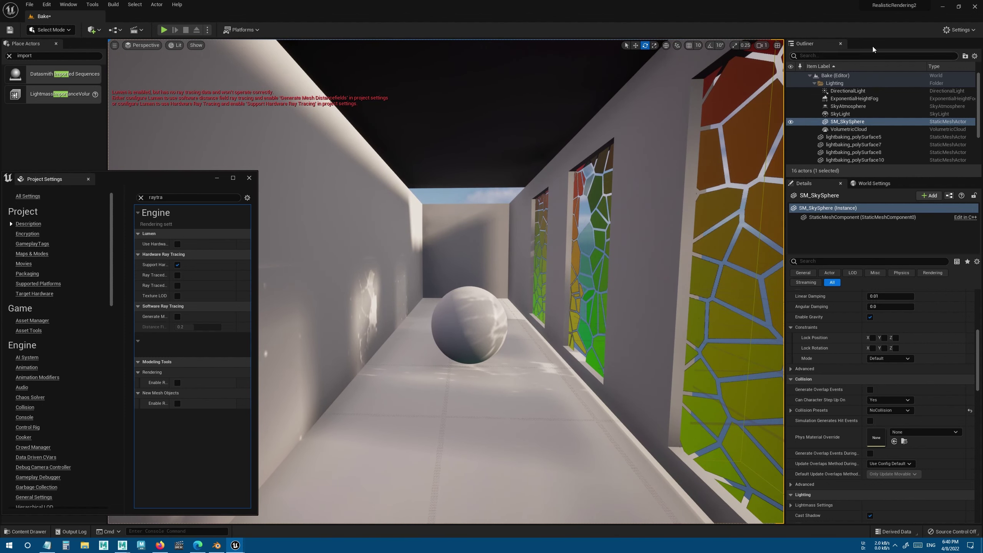
click(847, 90)
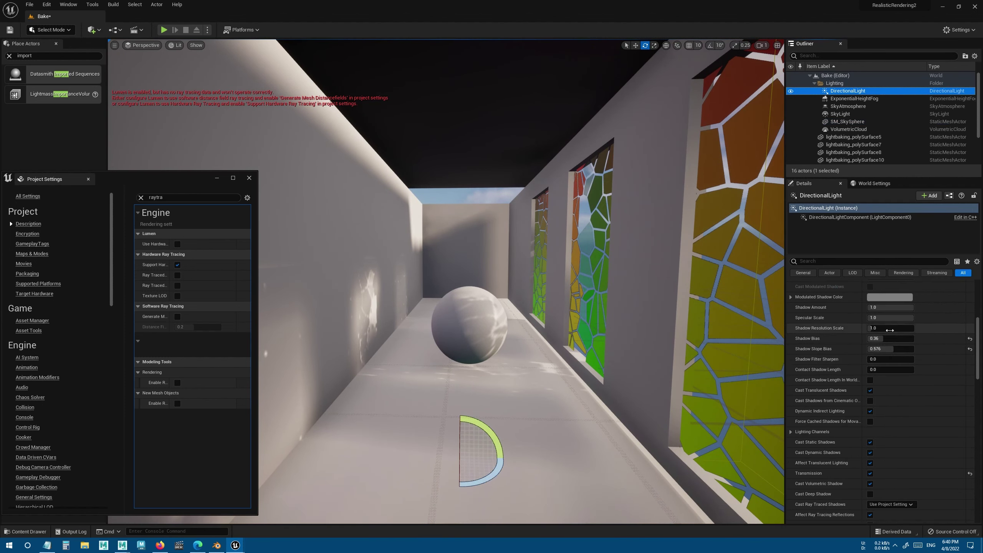
drag(890, 338, 876, 338)
Enable hardware ray tracing for Lumen and both Ray Traced options under Hardware Ray Tracing in the project settings.
click(177, 244)
click(177, 285)
click(178, 275)
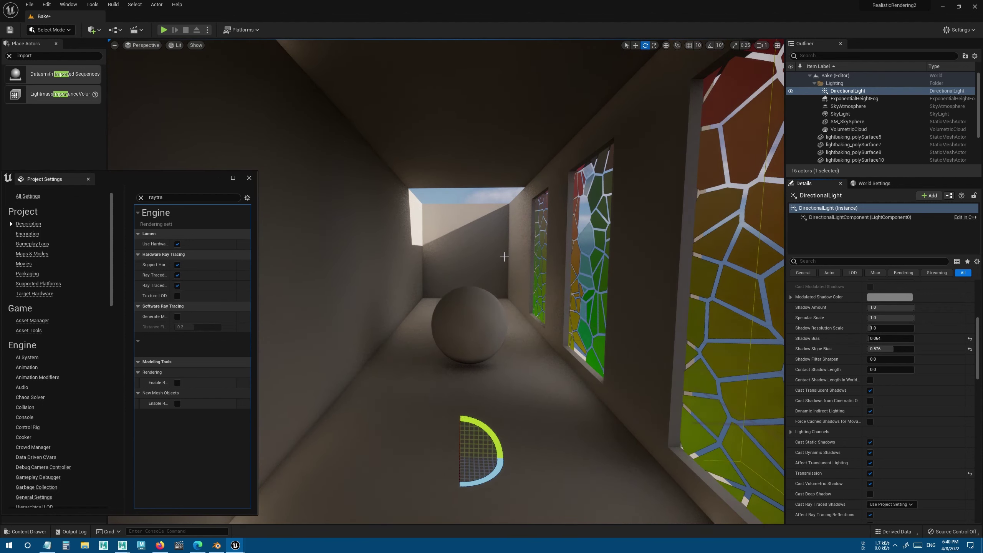
Switch to the ColoredGlass scene in Maya, examine its stained-glass lighting and select the window plane pPlane1.
key(alt+Tab)
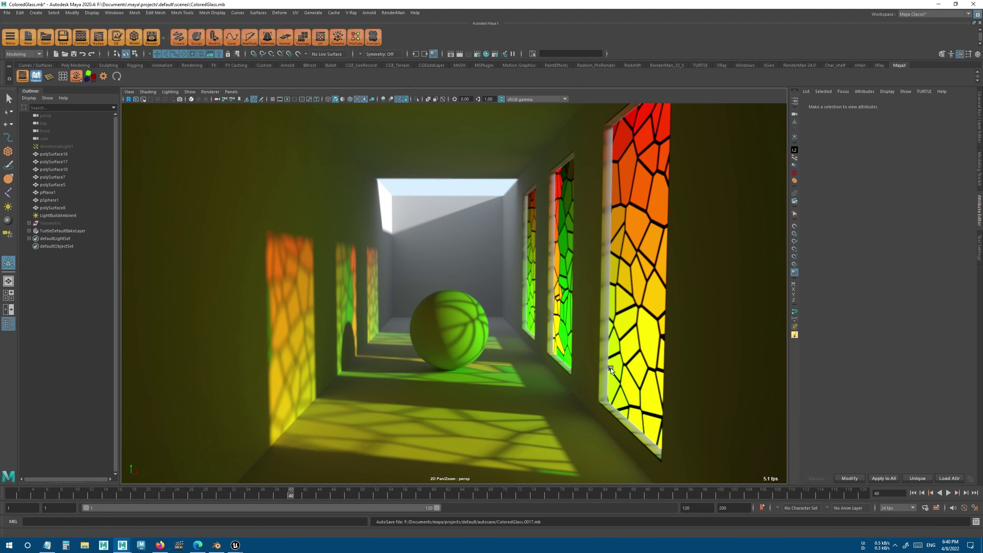
alt+middle_drag(505, 351, 510, 328)
alt+right_drag(510, 329, 531, 345)
alt+middle_drag(531, 344, 528, 352)
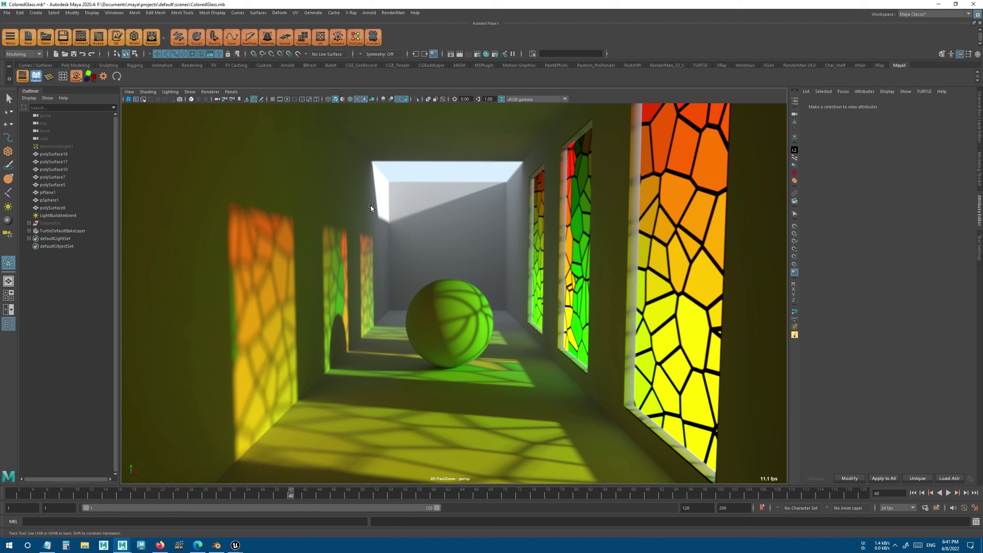
click(537, 247)
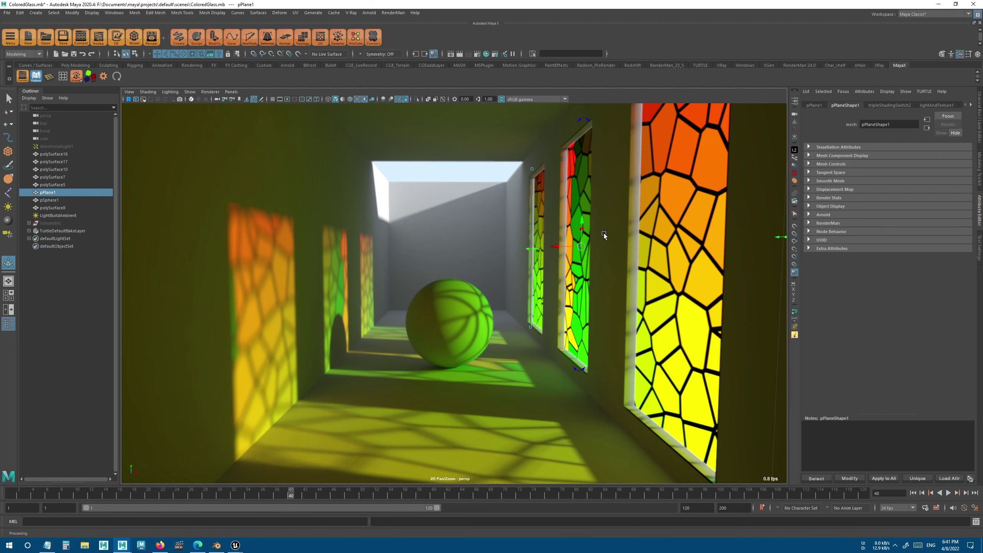
key(q)
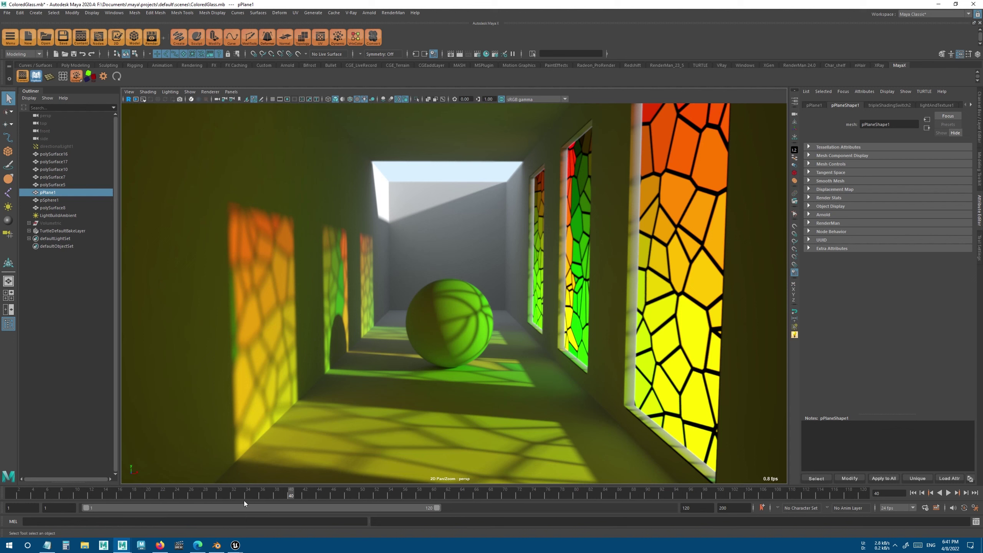
Switch to Blender, hide Collection 2 and show Collection 2.002, framing the corridor interior with the sphere.
click(216, 546)
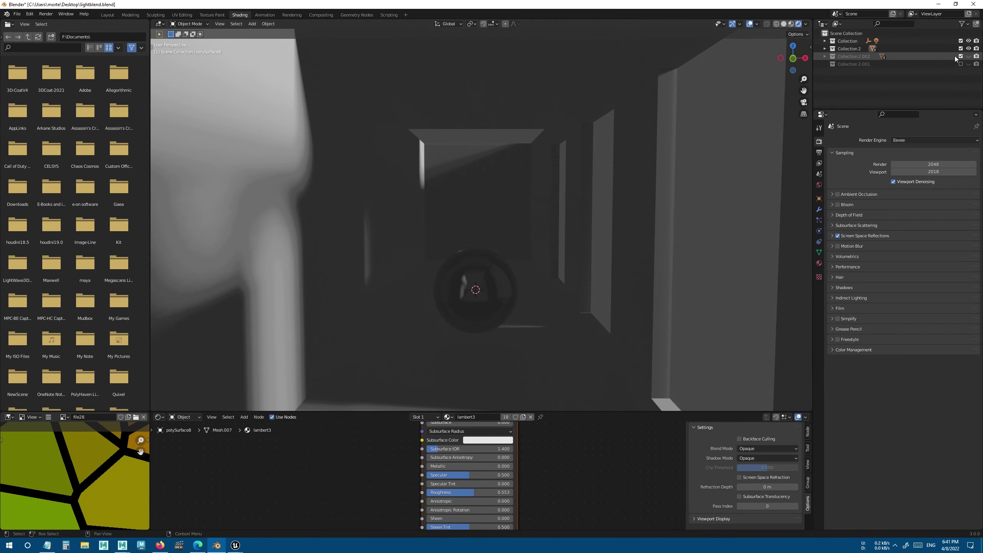
click(967, 49)
click(968, 56)
scroll(606, 302, down, 7)
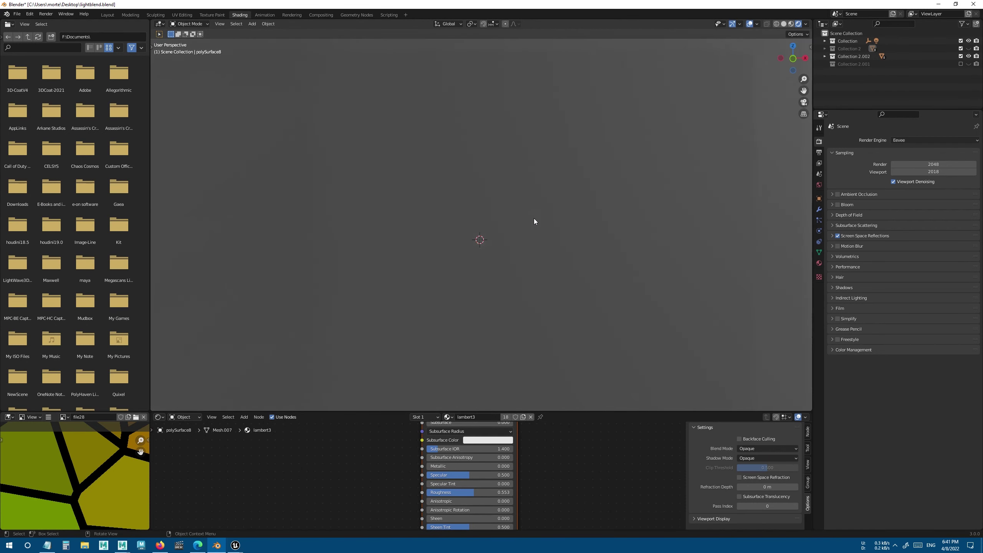
scroll(533, 219, up, 3)
shift+middle_drag(518, 203, 549, 244)
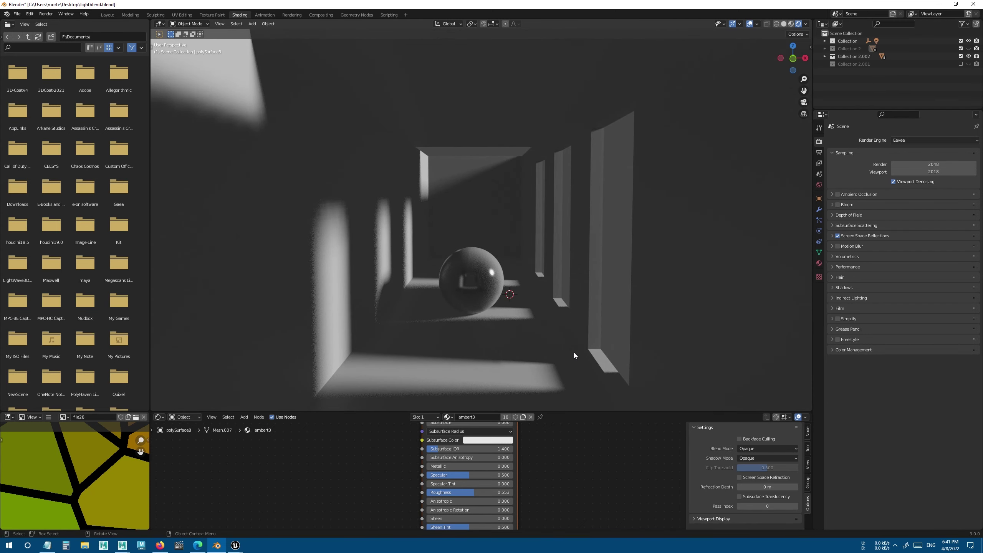
middle_drag(566, 321, 356, 412)
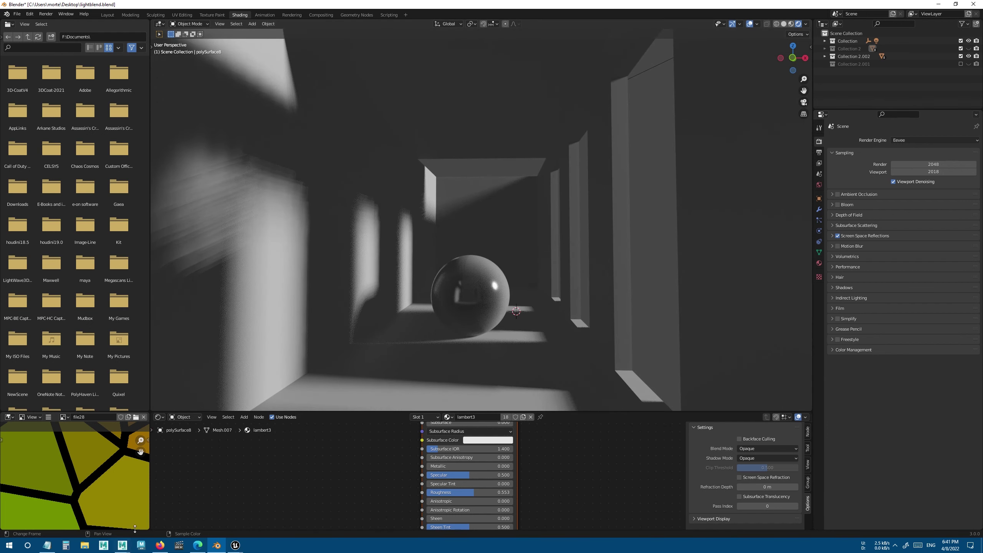
Compare the corridor with the ColoredGlass scene in Maya, returning to Blender to view its windows.
mouse_move(123, 545)
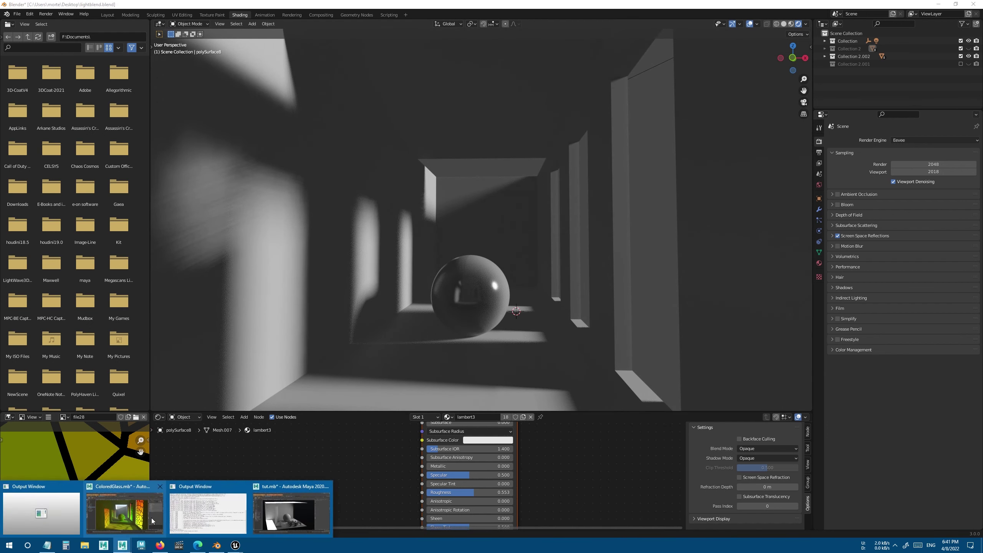
click(152, 521)
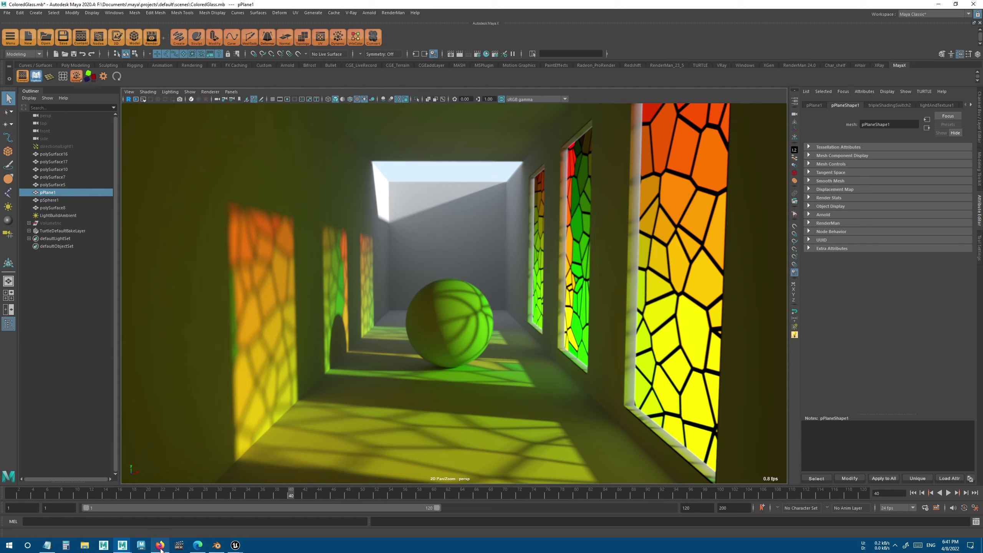
click(216, 545)
middle_drag(453, 315, 648, 248)
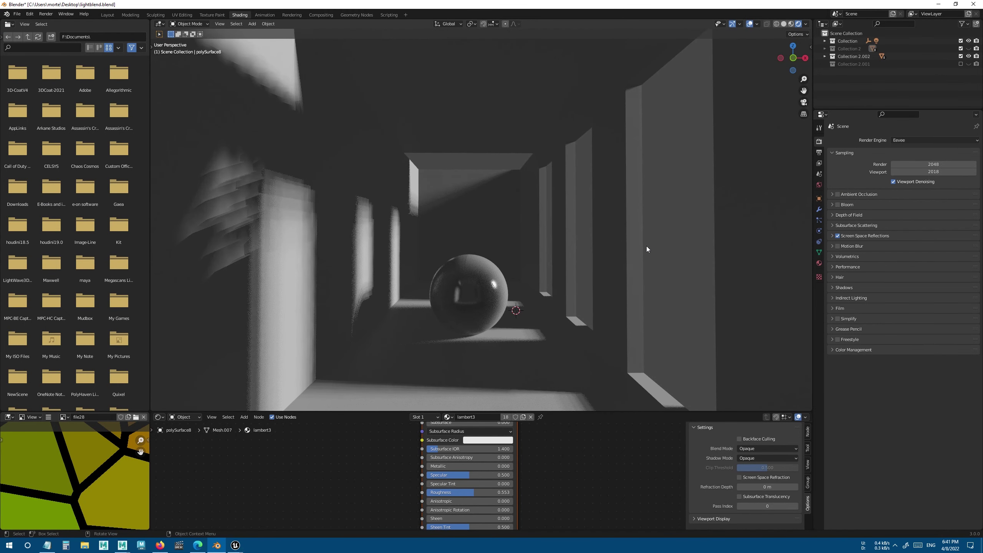
Expand Collection 2.002 and make the stained-glass plane pPlane1.002 visible in the corridor windows.
click(825, 56)
click(831, 57)
scroll(915, 100, down, 2)
click(969, 87)
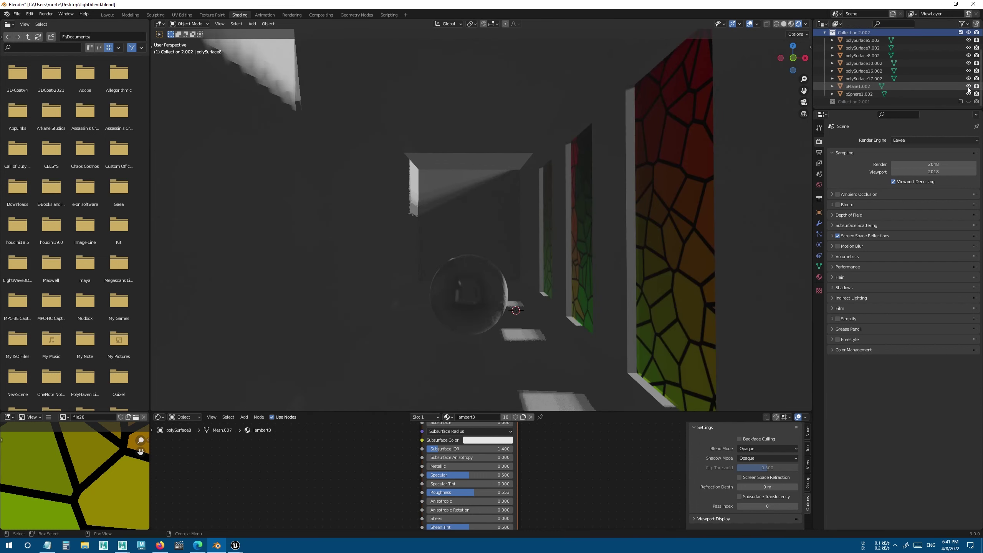
middle_drag(630, 261, 639, 278)
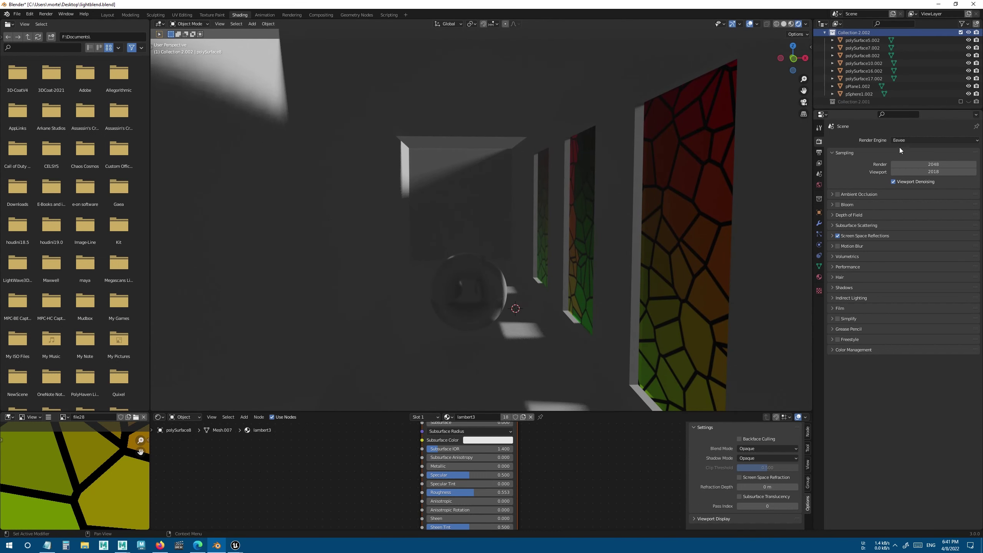
Set the render engine to Cycles and run the paused viewport render of the stained-glass corridor, pausing it again.
click(904, 141)
click(911, 159)
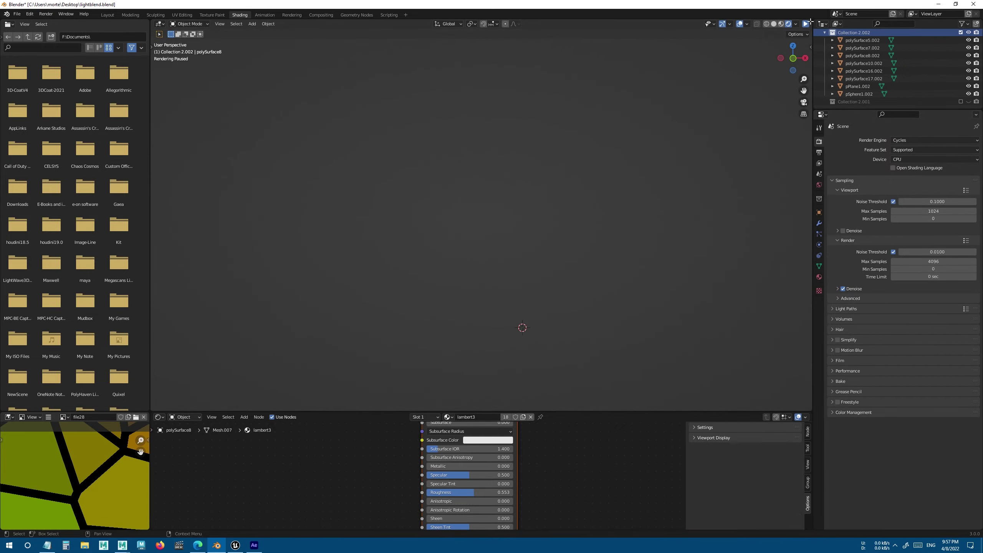
click(806, 25)
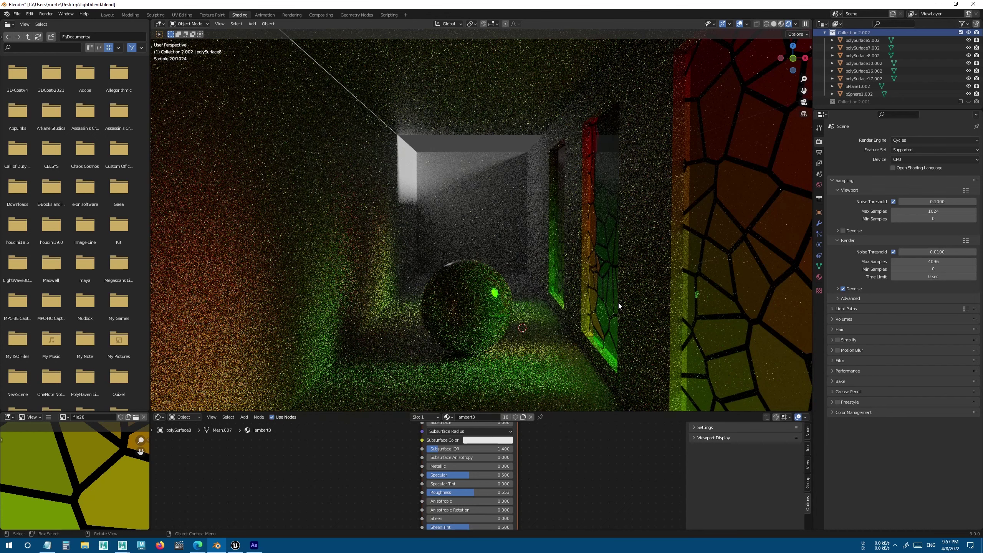
click(805, 25)
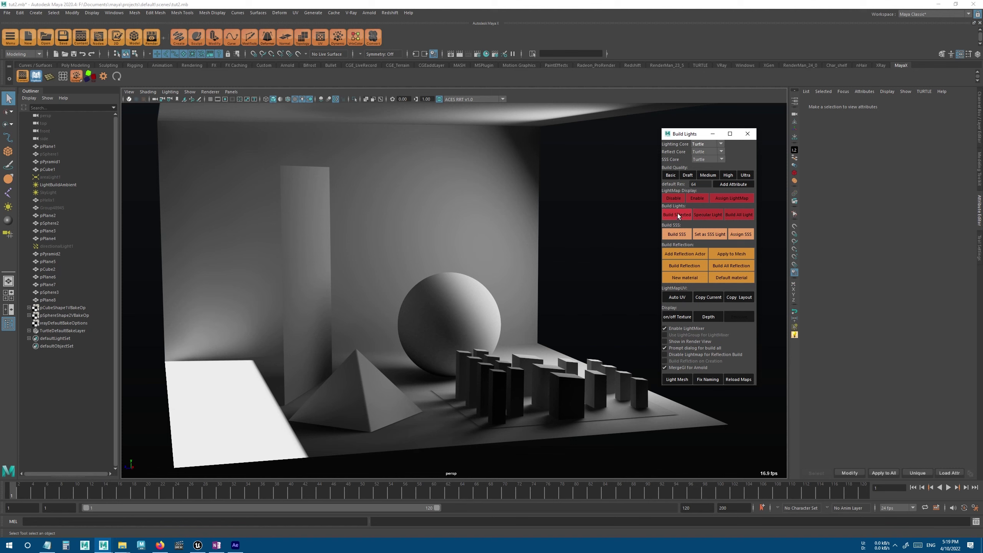
In Maya's tut2 scene, create a specular area light with Build Lights and place it above the pyramid.
click(433, 295)
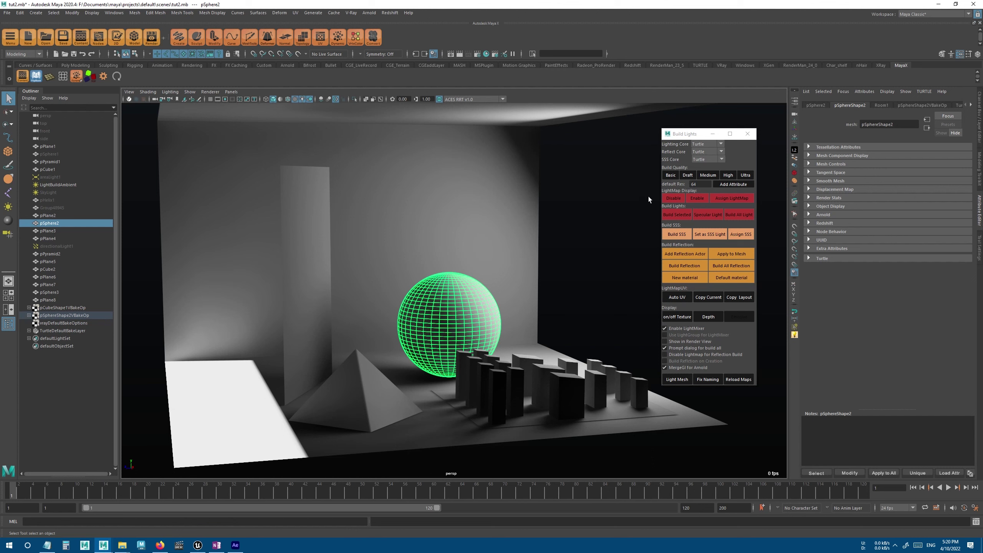
click(705, 216)
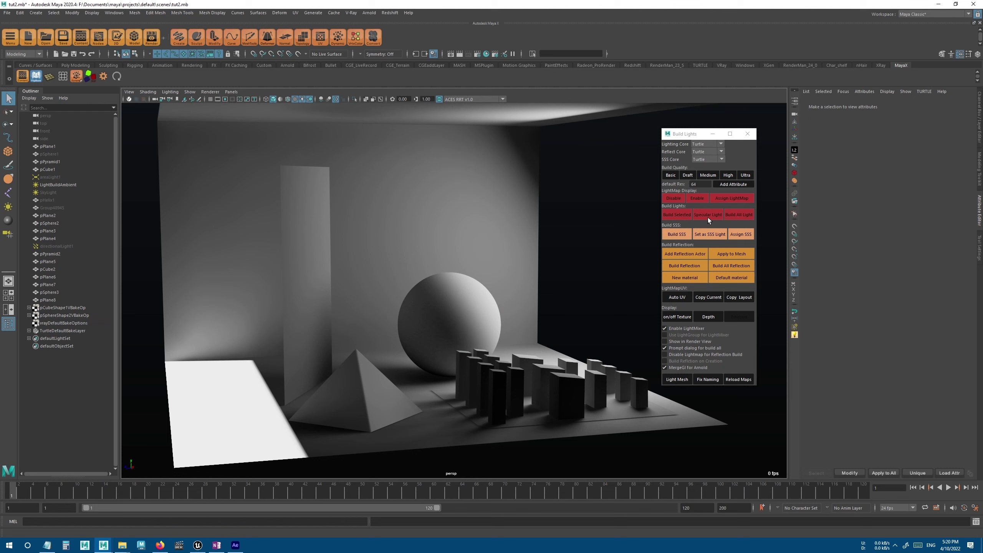
click(8, 206)
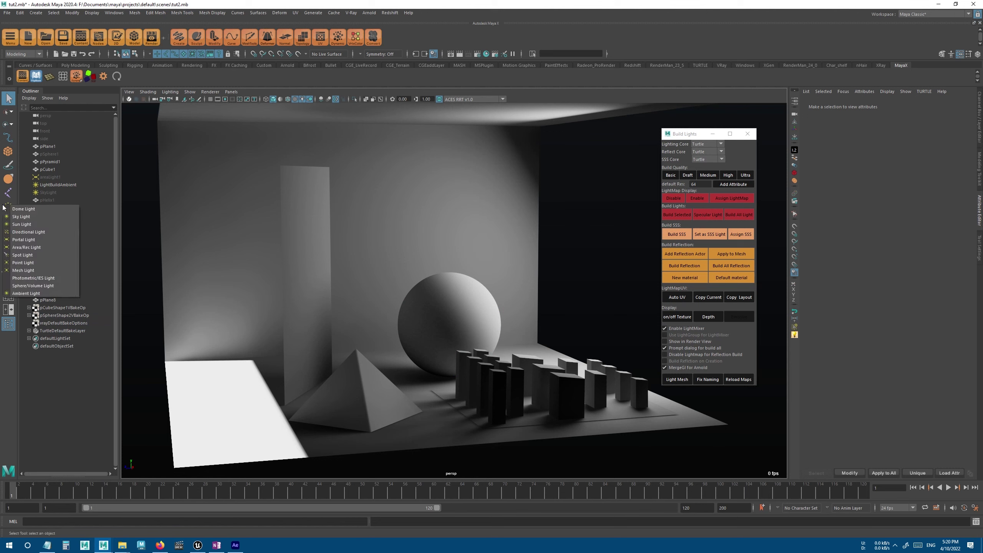
click(47, 244)
key(w)
drag(355, 338, 305, 252)
click(706, 216)
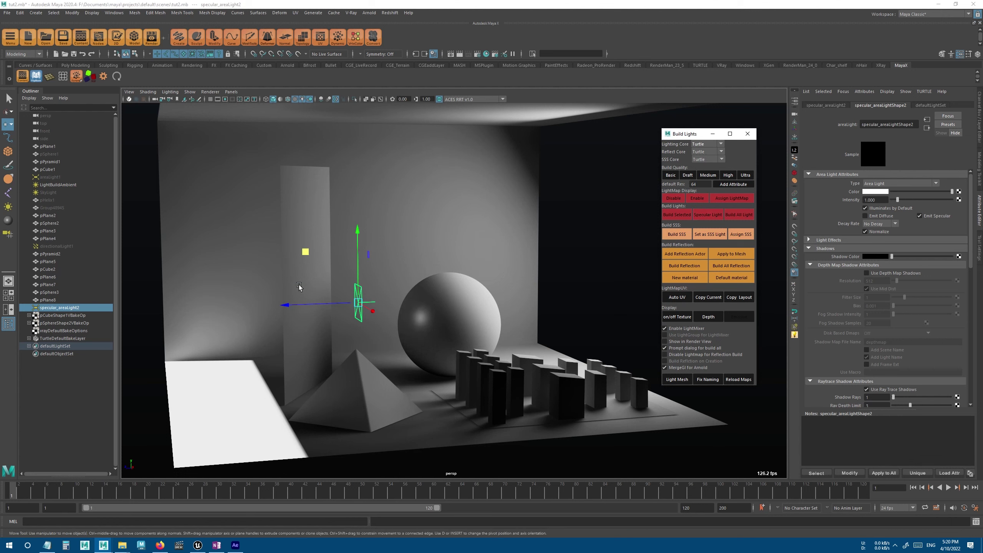
Scale the specular area light to about 2 and move it through the room to try its highlight.
key(r)
key(w)
drag(358, 303, 363, 245)
key(r)
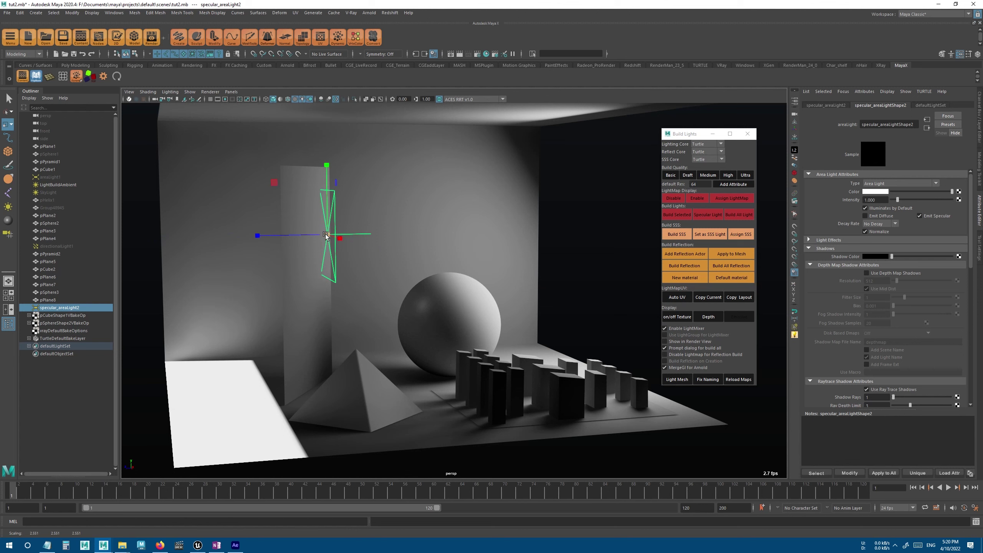
key(w)
drag(326, 234, 377, 252)
Delete the specular area light and save the scene.
key(Delete)
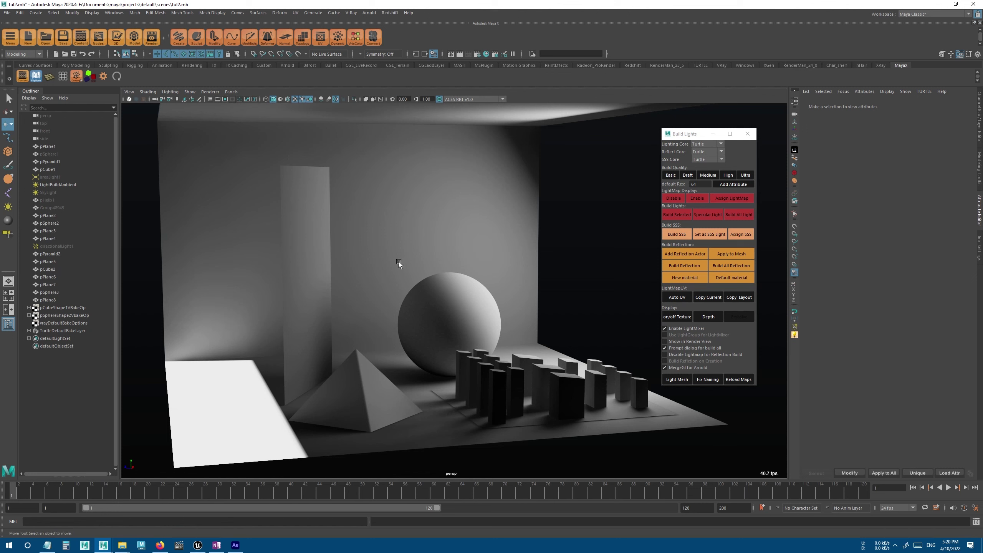
key(ctrl+s)
Disable the LightMixer in Build Lights and delete areaLight1 and directionalLight1 from the scene.
scroll(398, 241, down, 3)
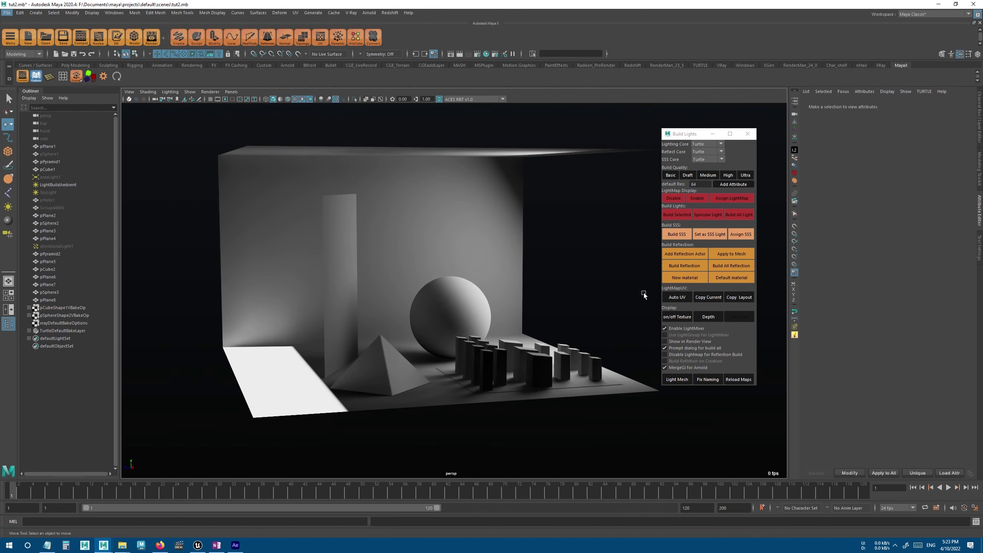
click(681, 328)
click(57, 171)
click(58, 178)
key(Delete)
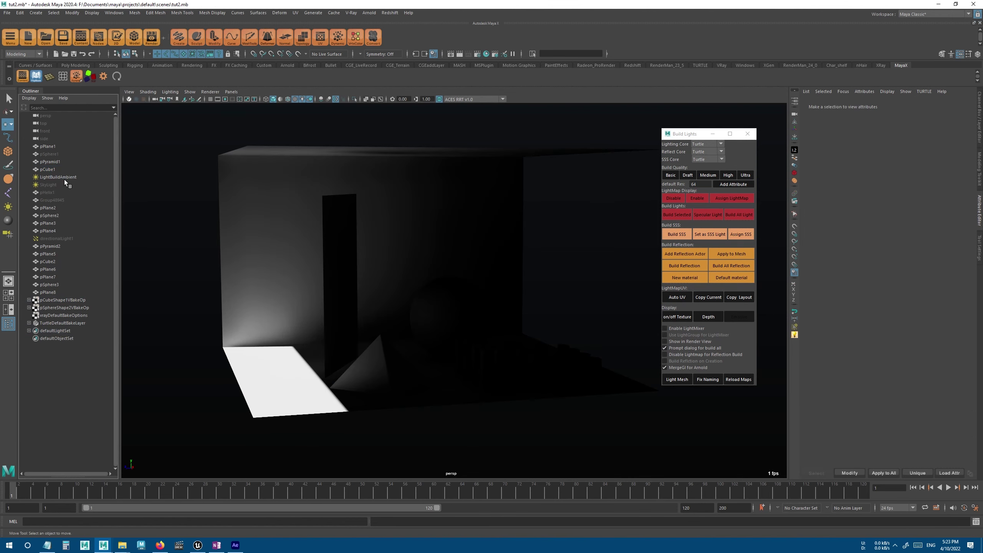
click(65, 237)
key(Delete)
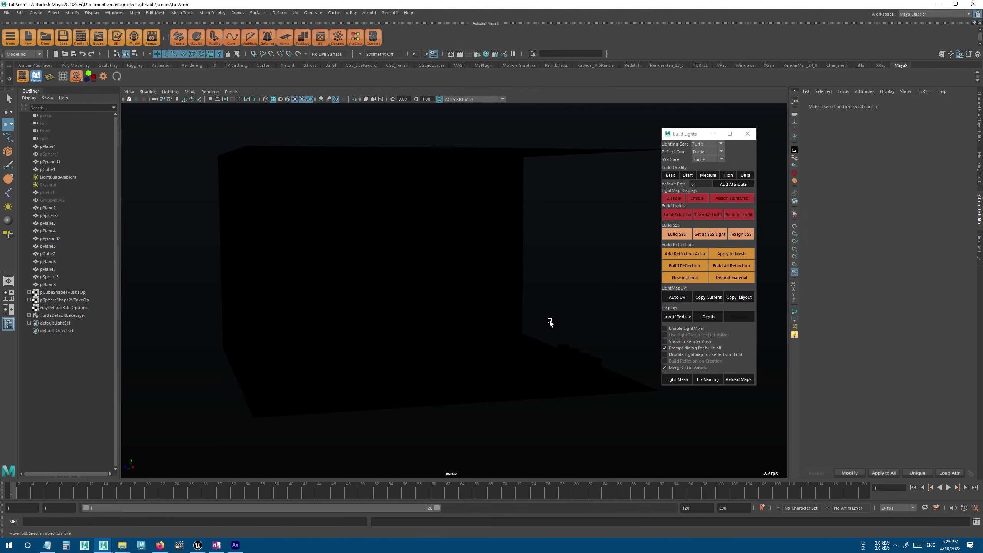
Create an area light, place it outside the room's open side, scale it to about 3 and rotate it toward the objects.
scroll(551, 321, up, 2)
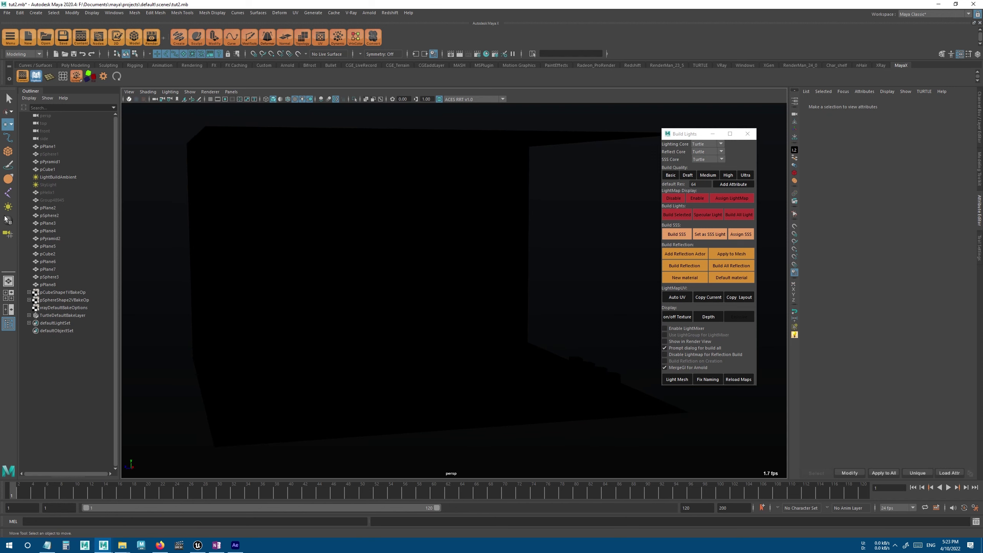
click(14, 208)
click(39, 248)
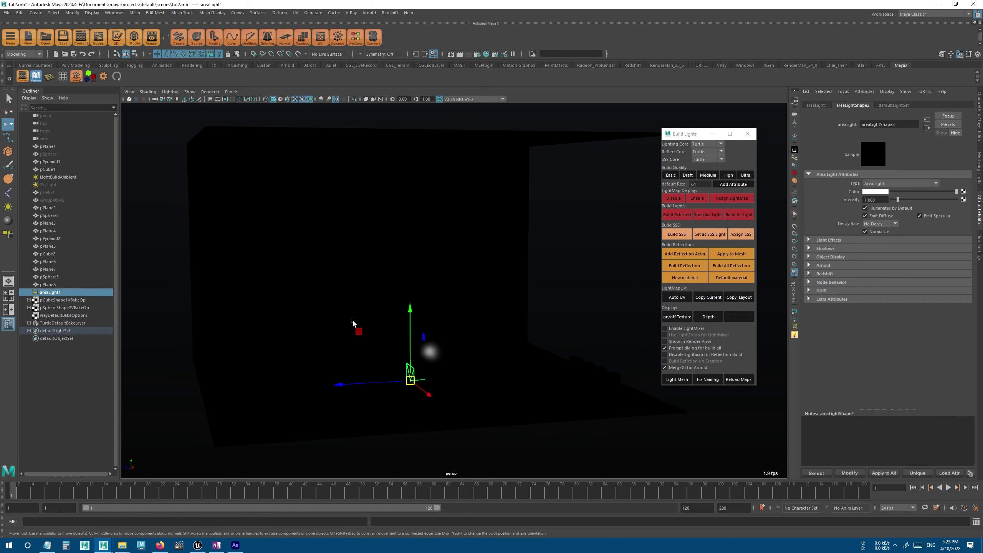
drag(622, 234, 586, 154)
key(r)
drag(642, 206, 694, 219)
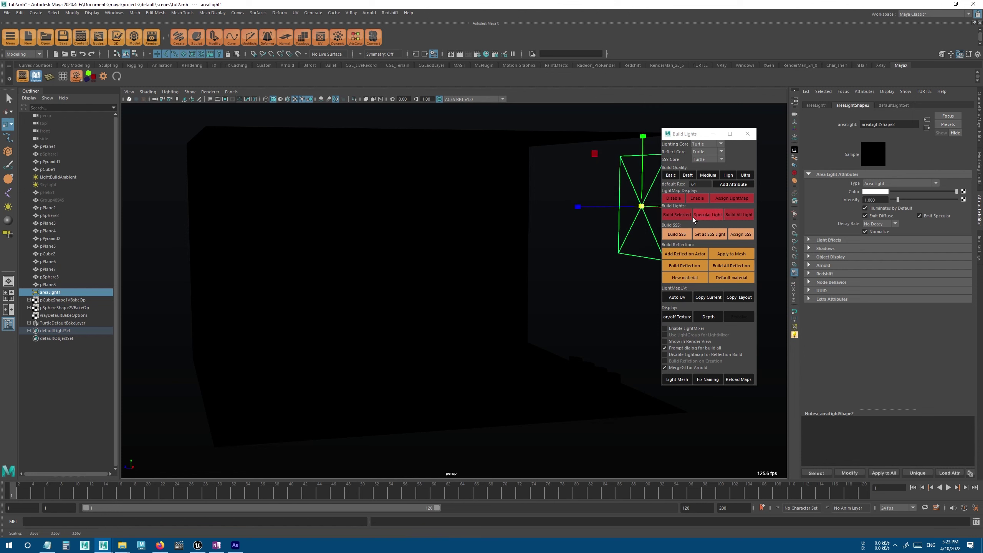
key(e)
drag(601, 154, 722, 216)
Build all lights for the scene with the Turtle lighting core.
click(737, 215)
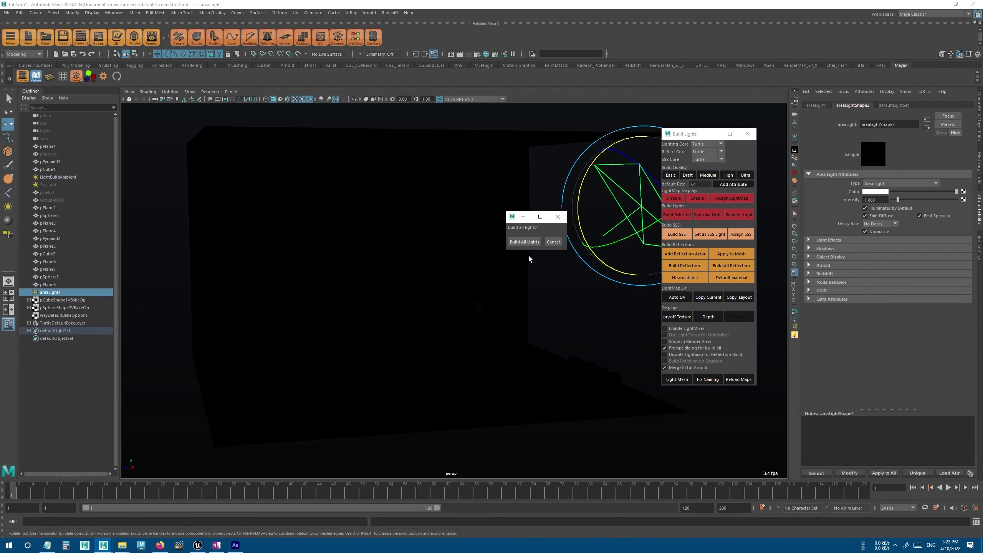
click(525, 245)
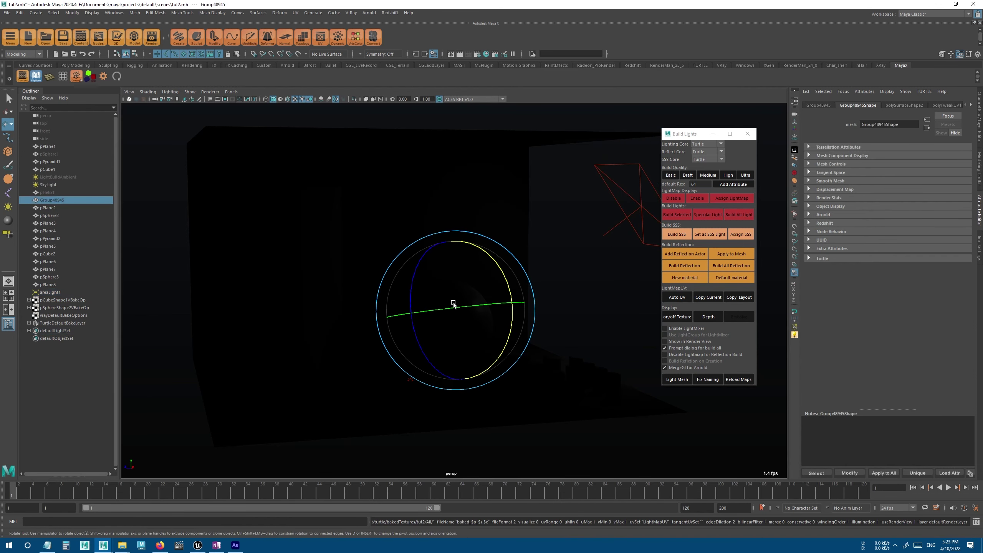
click(481, 248)
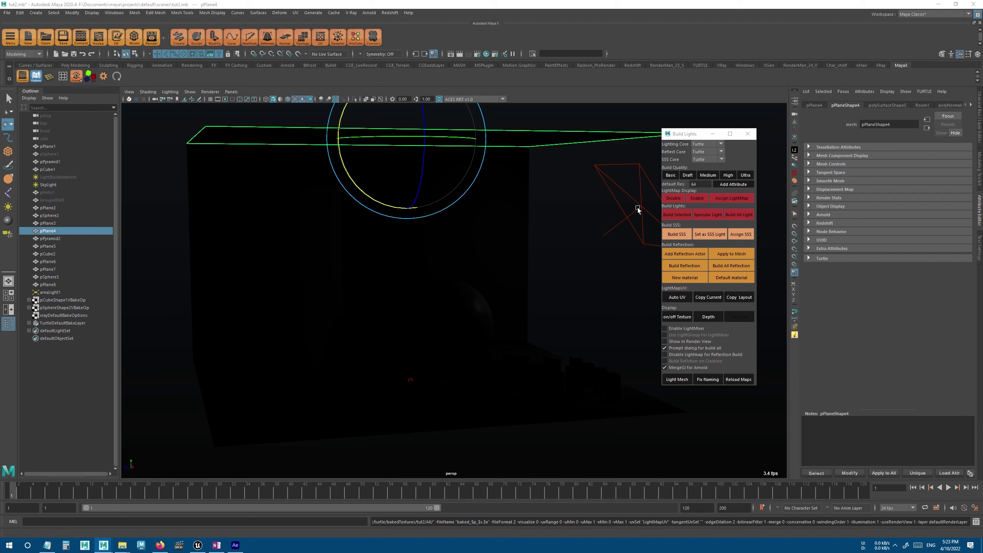
click(736, 217)
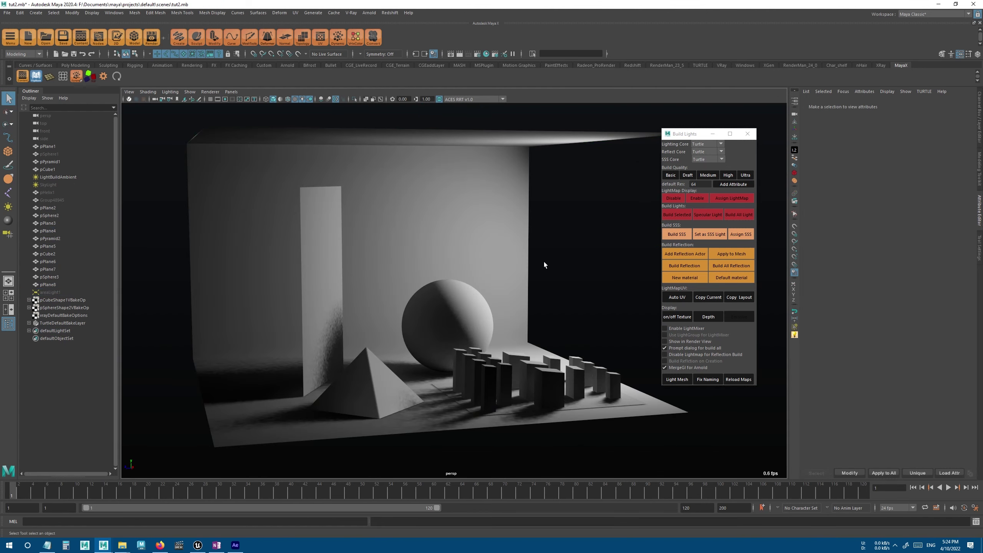
Set the area light's ray trace shadow rays to 64 to smooth the grainy baked shadows.
alt+drag(544, 262, 402, 314)
alt+right_drag(401, 314, 432, 345)
alt+drag(433, 345, 460, 275)
alt+right_drag(460, 275, 418, 268)
click(50, 292)
scroll(882, 279, down, 5)
click(880, 351)
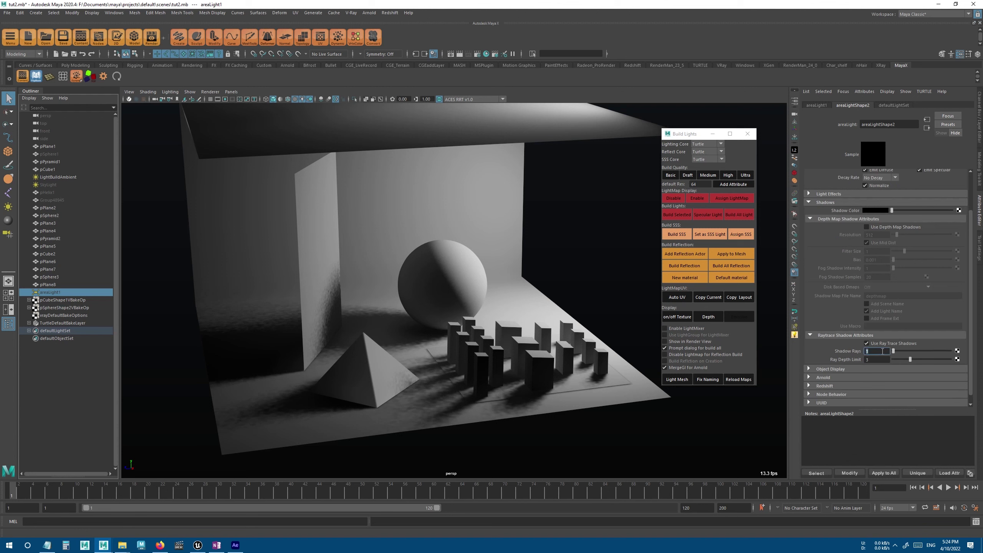
text(64)
key(Return)
click(836, 337)
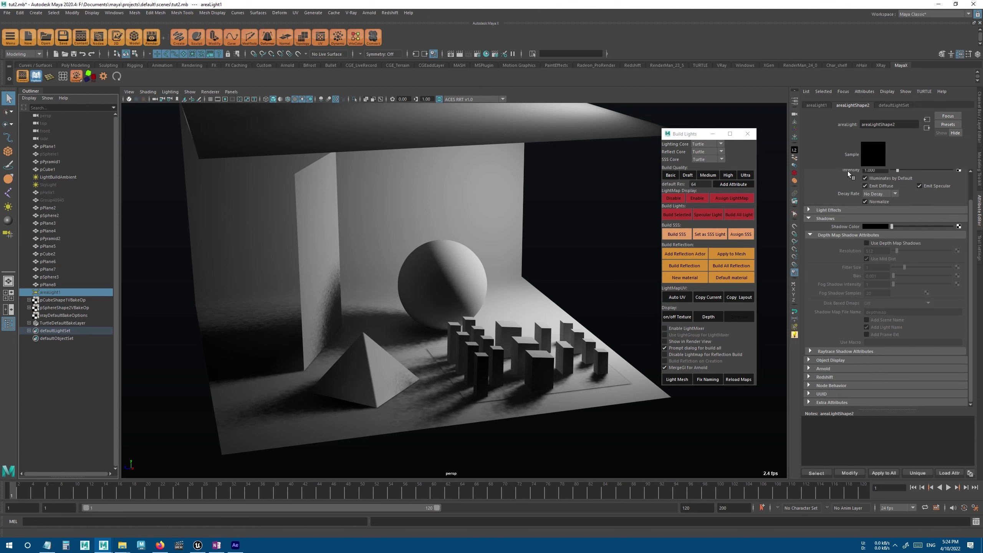
click(840, 218)
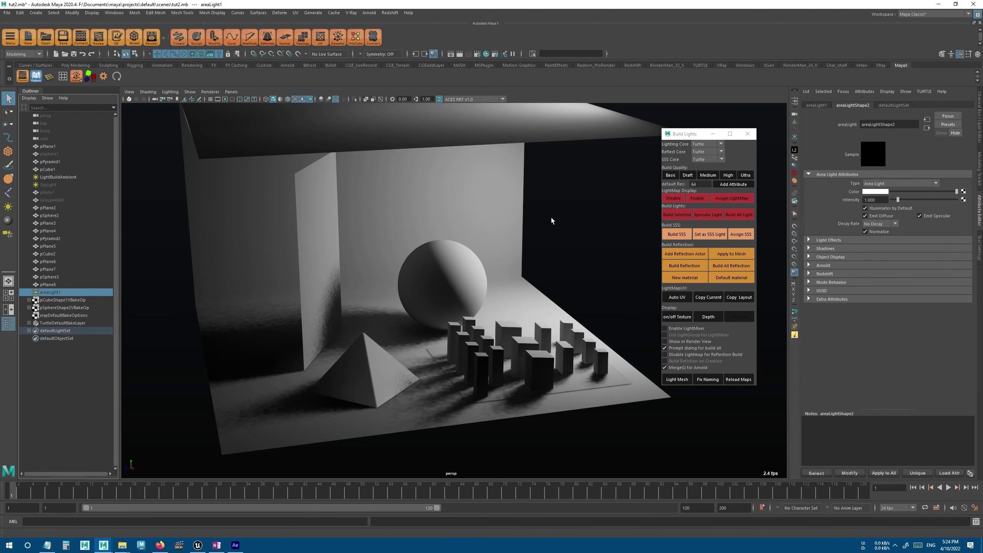
Check the area light's Arnold samples setting.
alt+drag(462, 274, 410, 196)
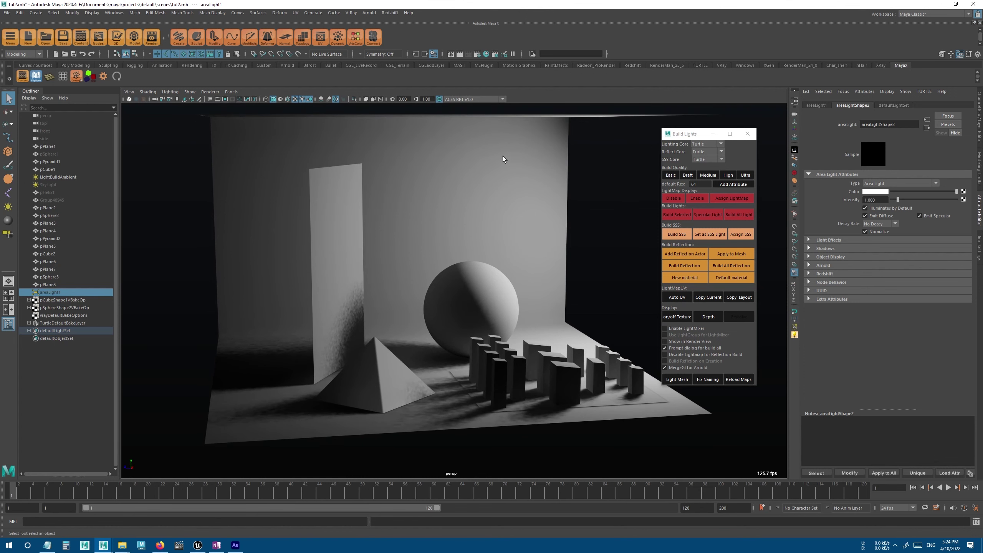
click(828, 266)
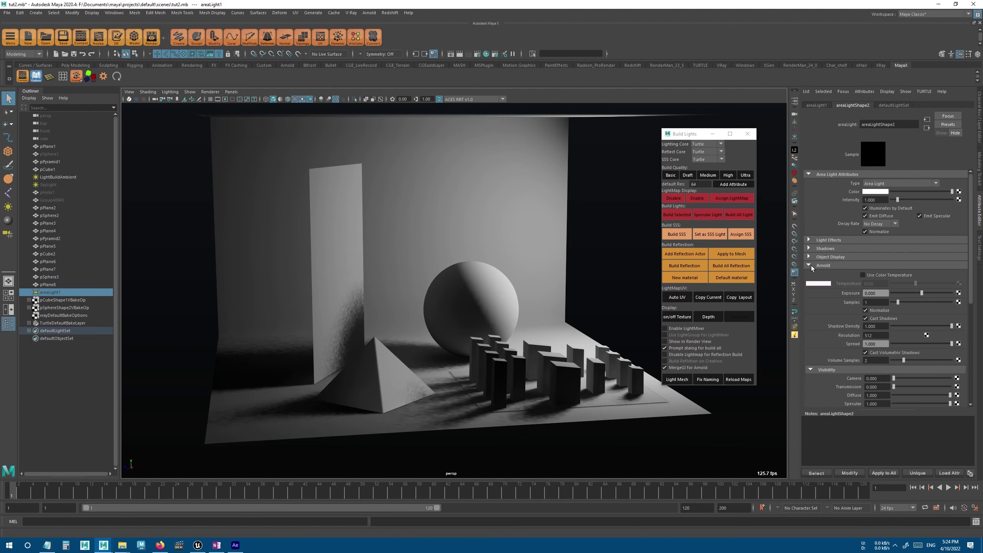
click(876, 303)
click(830, 265)
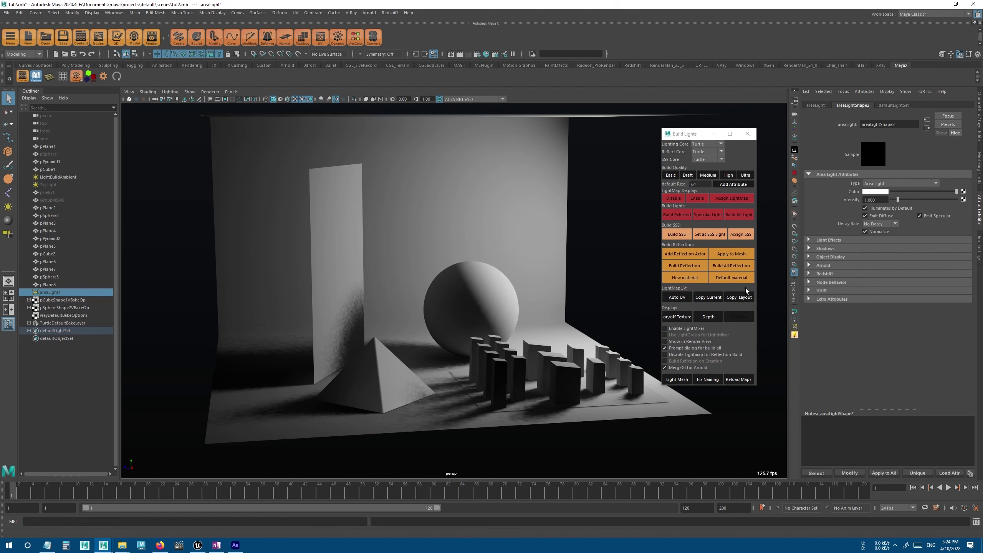
Rebuild all lights with the area light's increased shadow rays.
alt+middle_drag(571, 226, 538, 228)
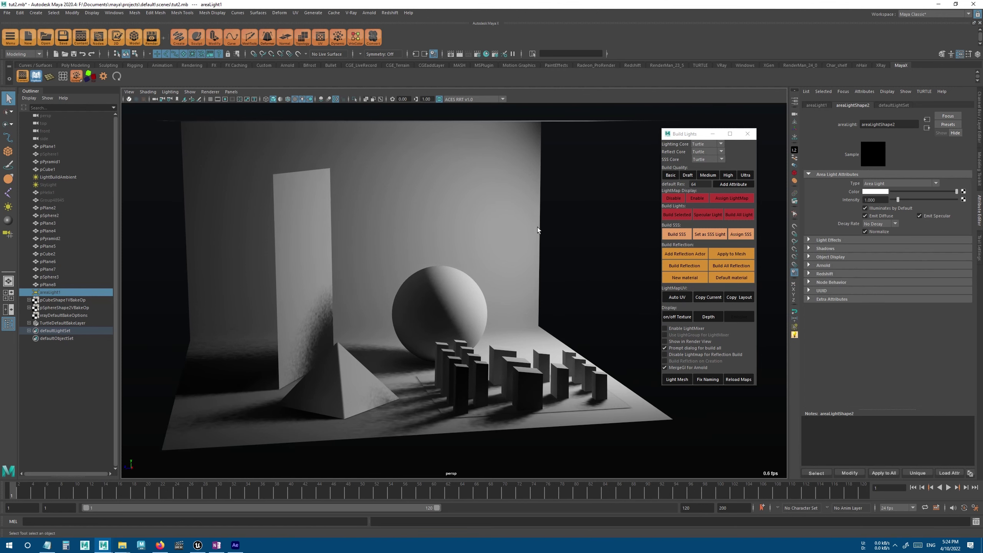
click(562, 230)
click(737, 215)
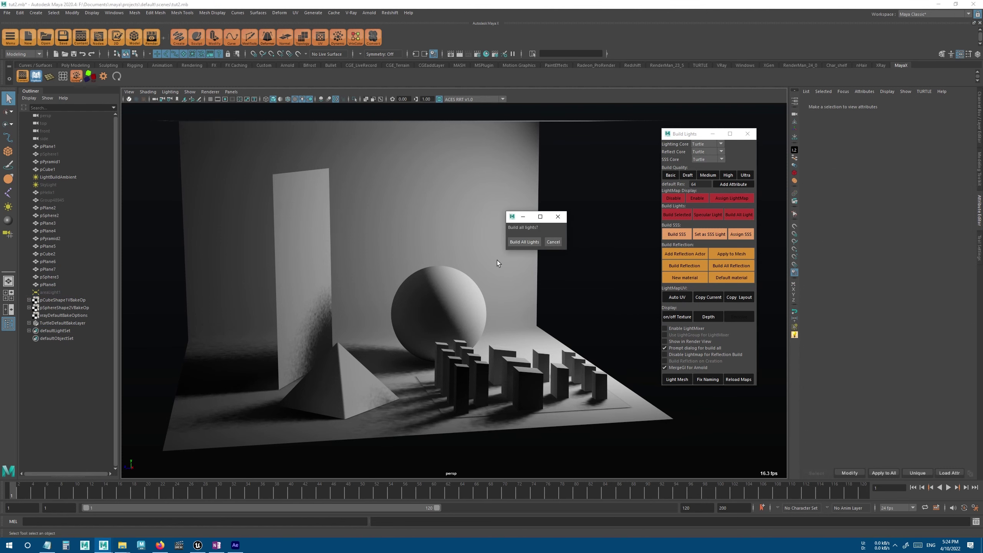
click(511, 241)
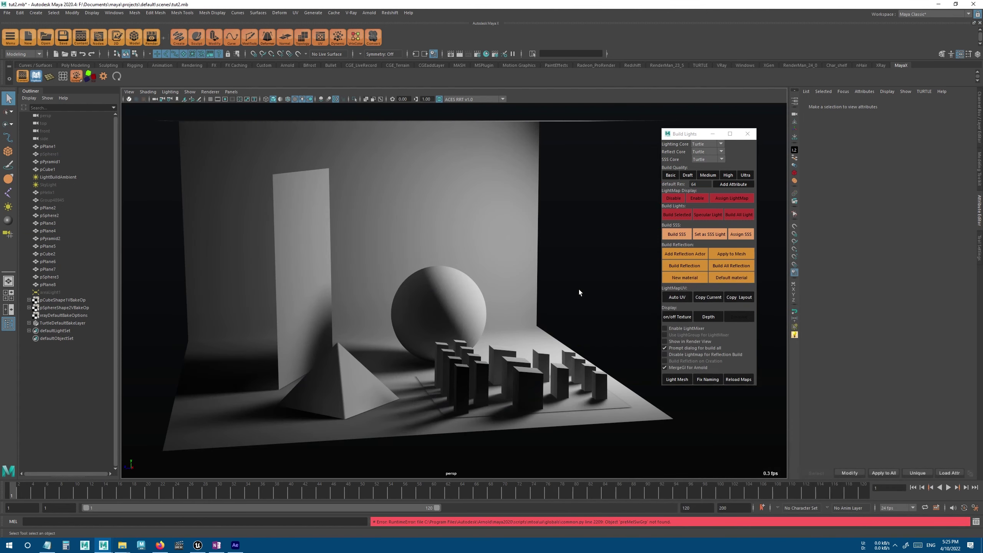
Add a directional light and move it outside the room beyond the tall block, about 6 units up and 17 along Z.
click(580, 289)
alt+drag(347, 347, 307, 341)
alt+right_drag(308, 341, 464, 372)
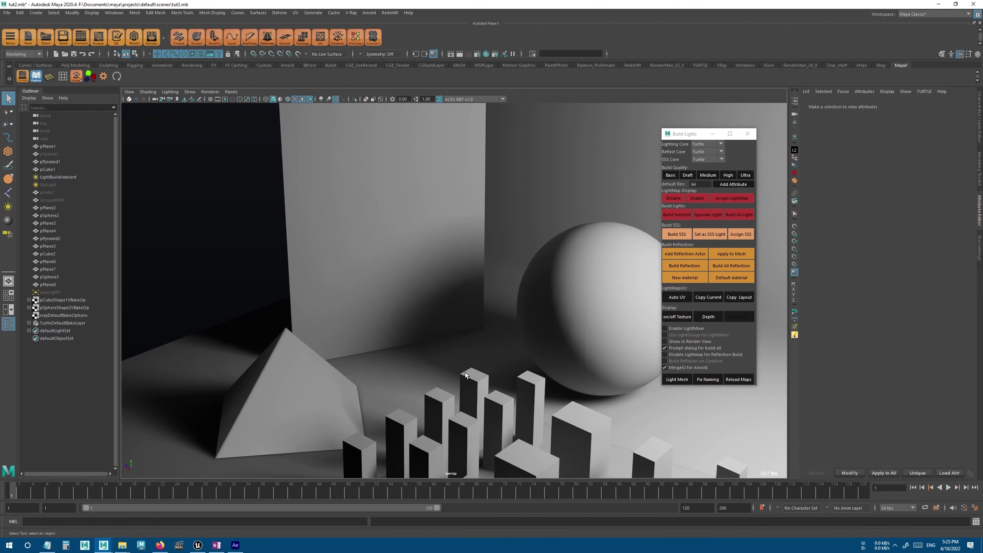
scroll(435, 322, down, 6)
alt+drag(409, 331, 510, 310)
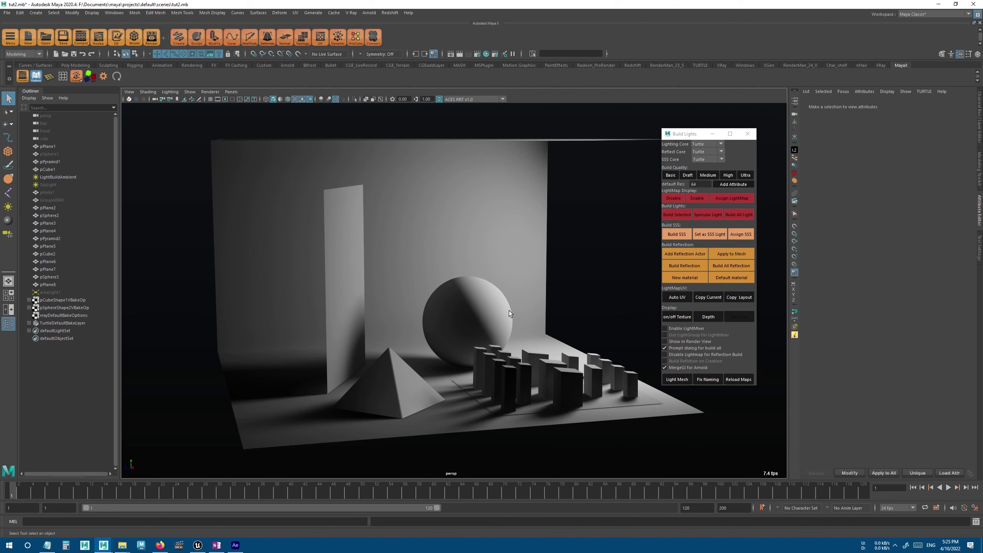
click(7, 206)
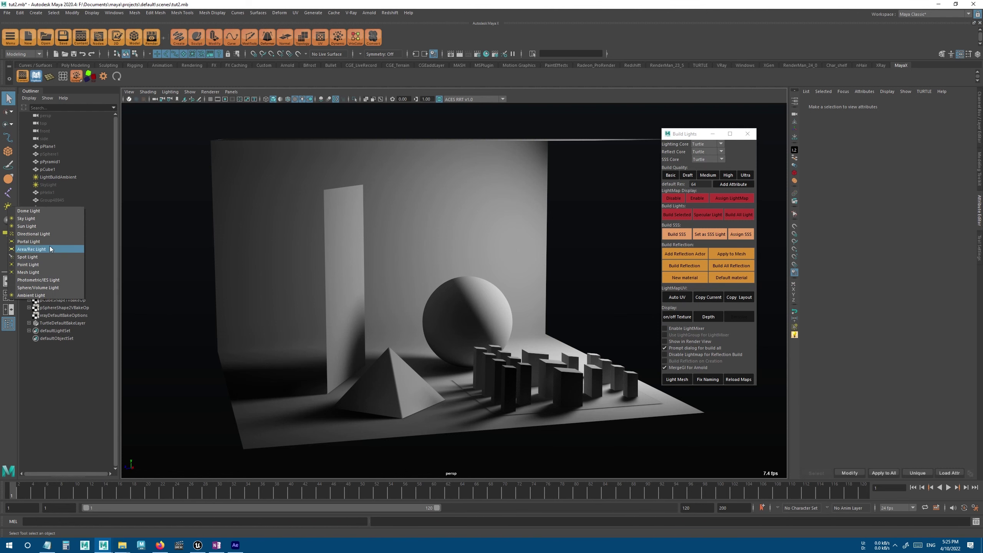
alt+middle_drag(370, 318, 408, 308)
key(w)
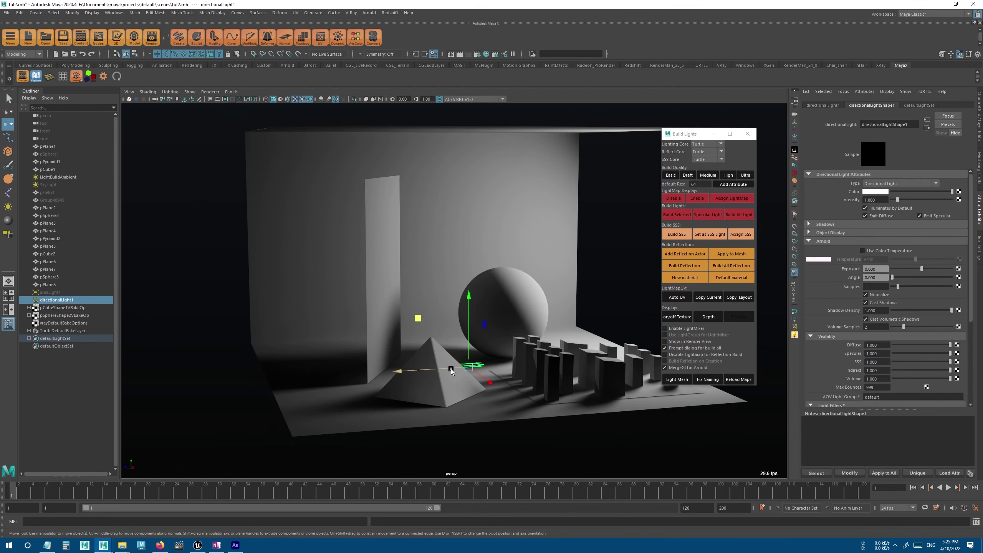
drag(458, 366, 197, 384)
drag(214, 340, 238, 255)
key(e)
Disable the lightmap display and rotate the directional light to about -79° in X so it lights a narrow floor strip.
click(667, 200)
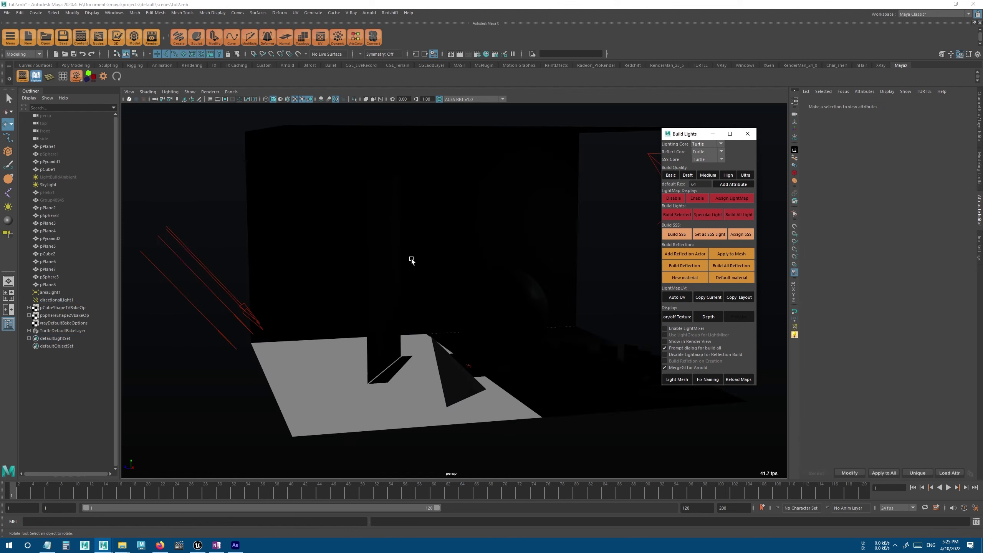
click(188, 252)
drag(212, 219, 241, 237)
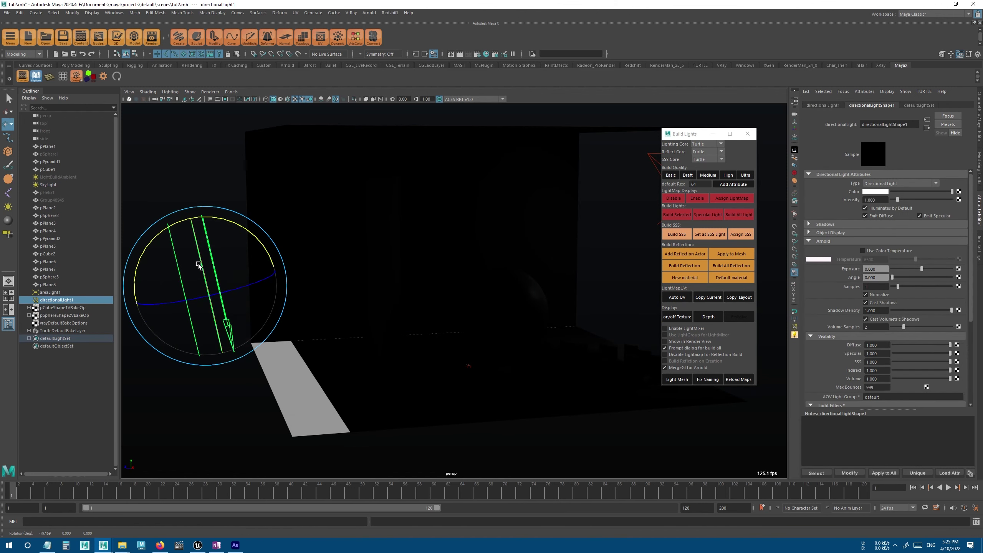
scroll(214, 268, down, 1)
alt+drag(213, 269, 371, 287)
key(q)
click(285, 353)
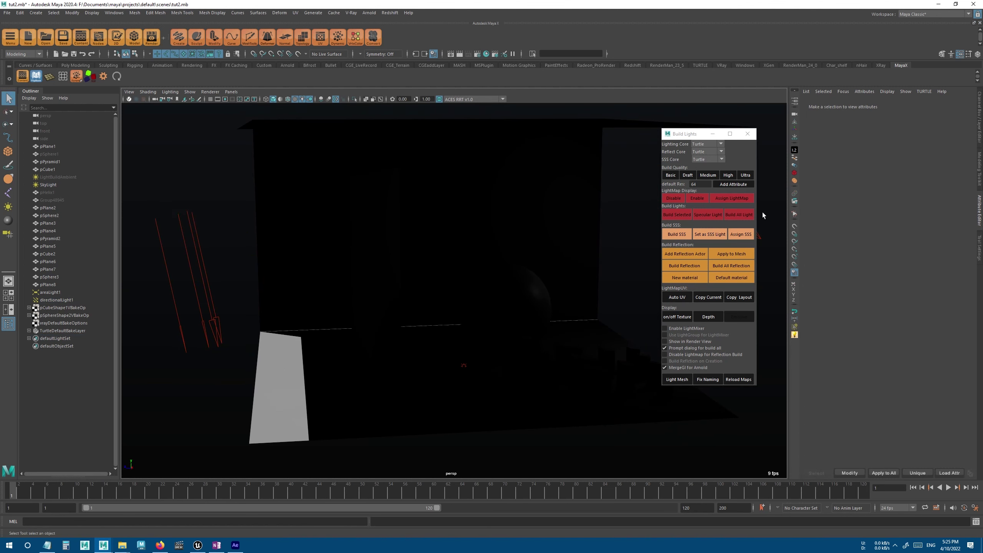
Build all lights again with both the area light and the directional light in the scene.
click(730, 219)
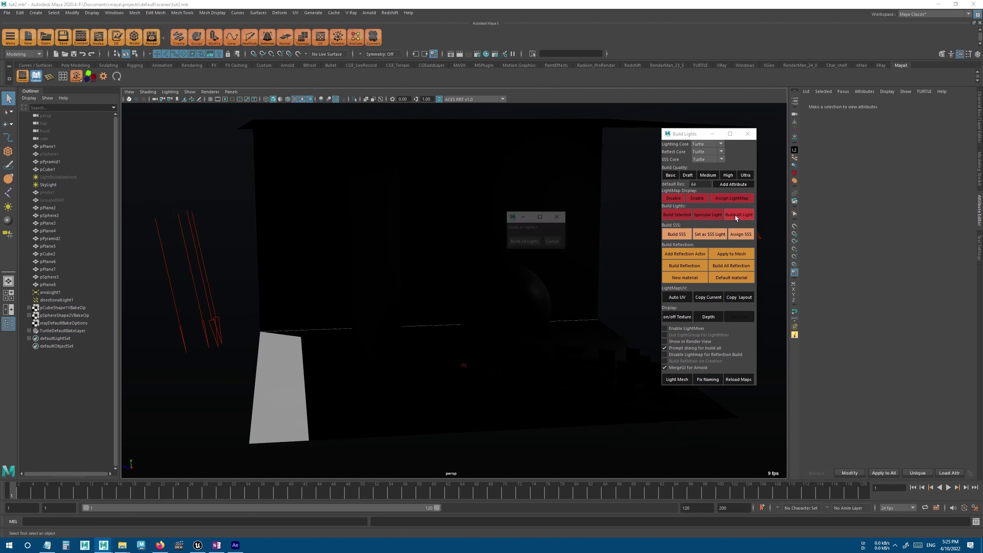
click(521, 244)
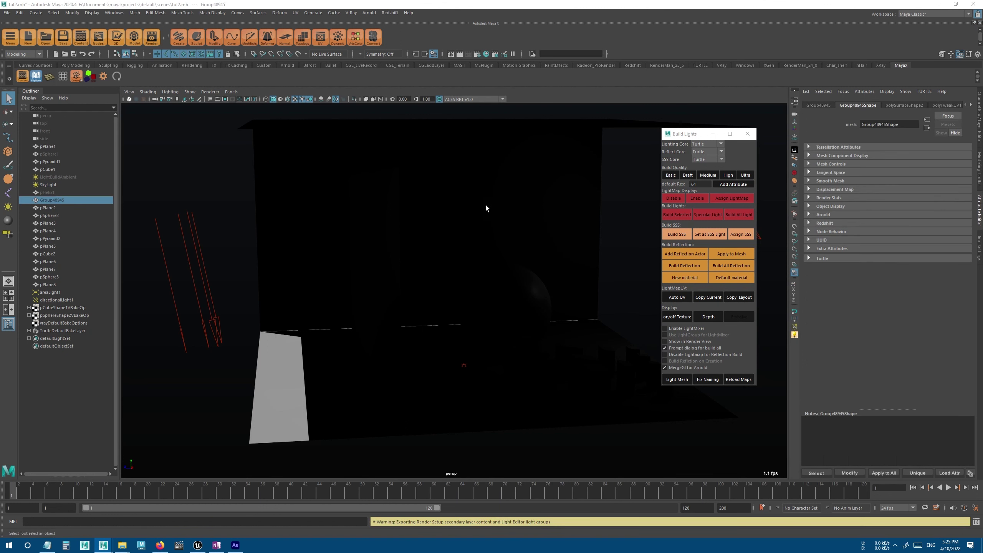
click(480, 220)
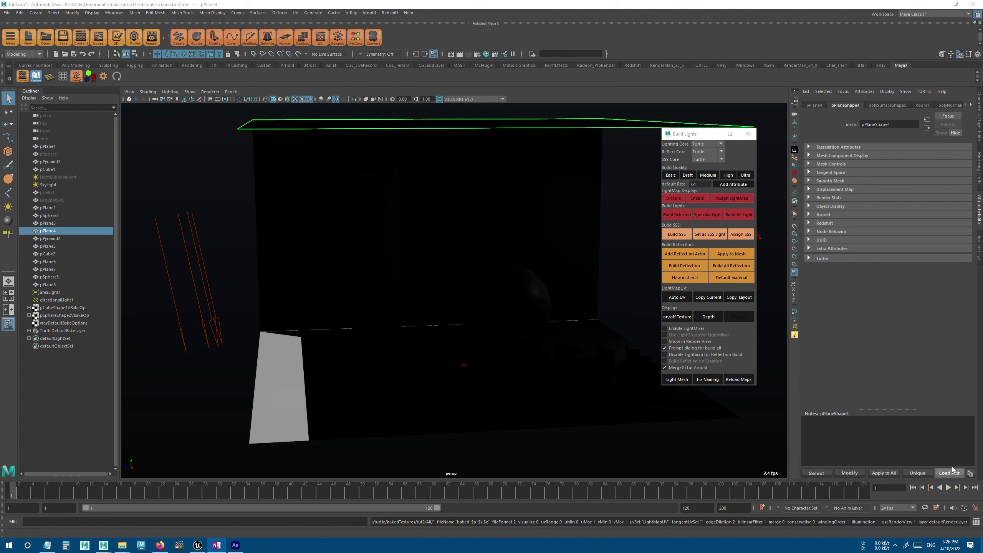
click(599, 382)
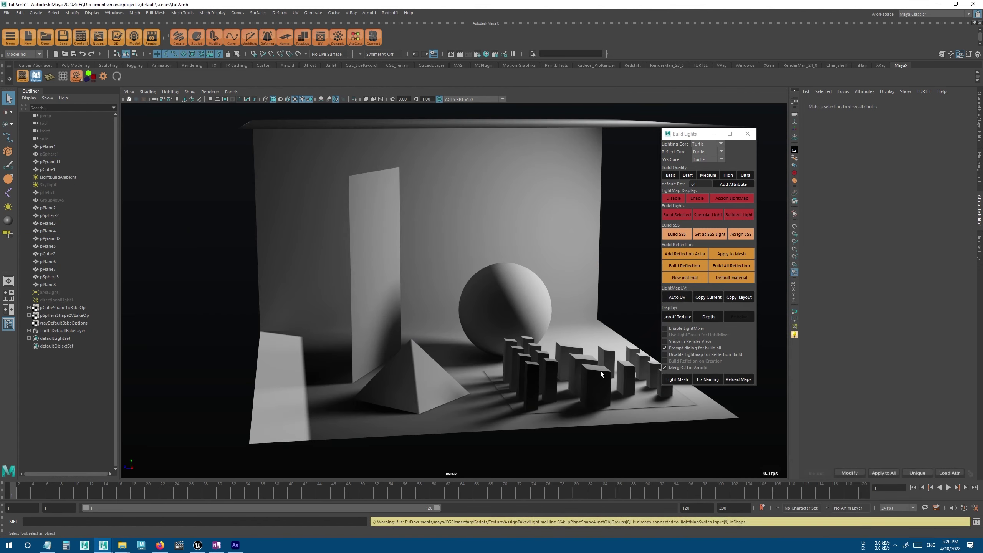
Set the directional light's intensity to 3.
alt+drag(601, 371, 404, 334)
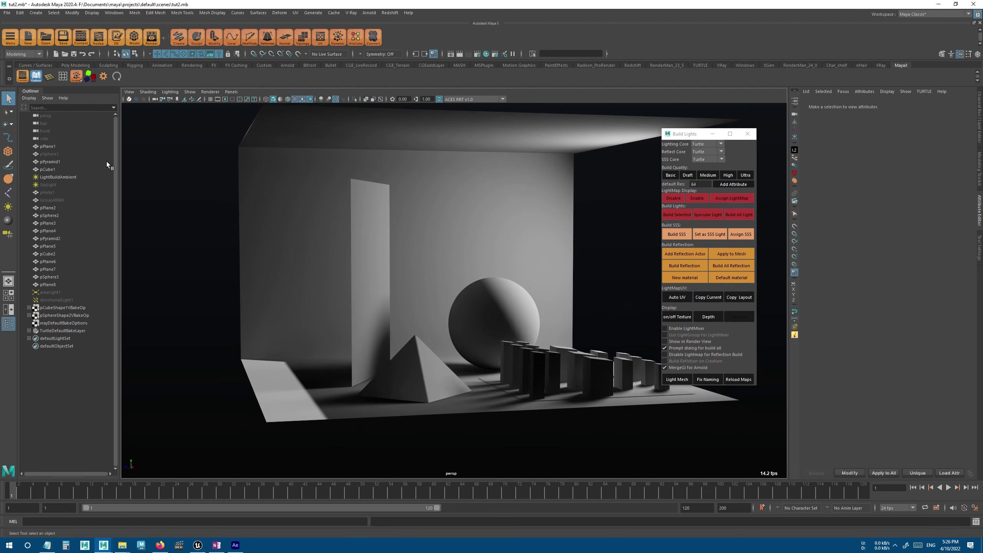
click(62, 299)
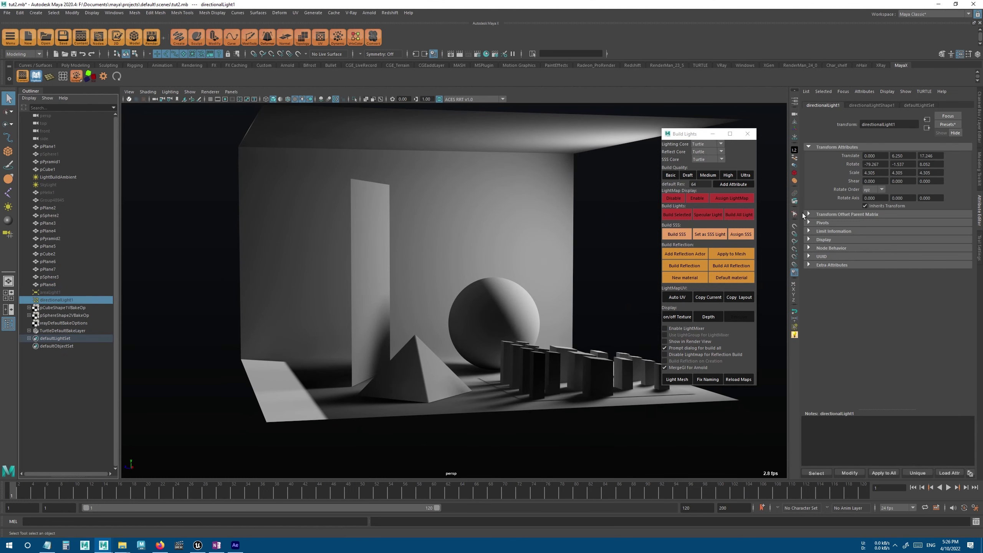
click(861, 105)
double_click(875, 199)
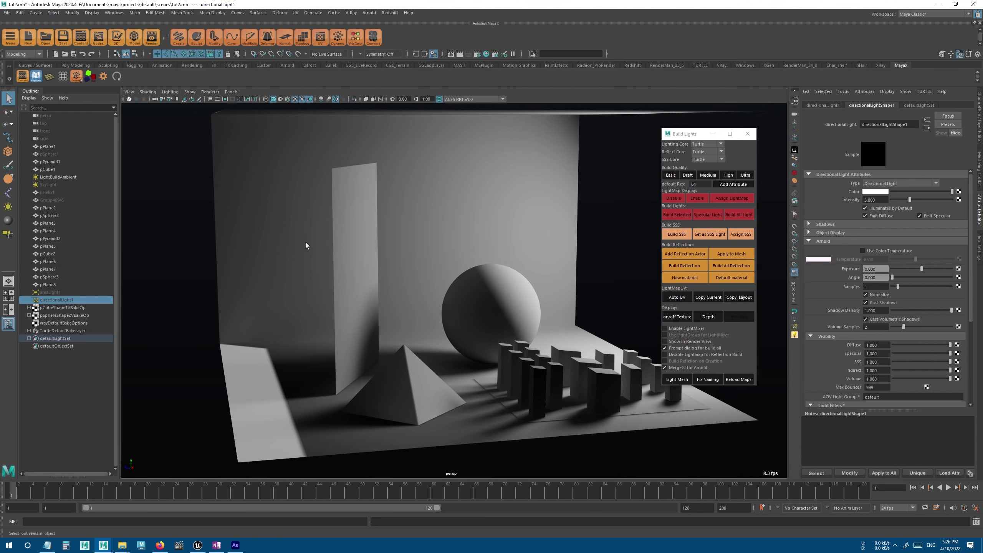
Set the directional light's intensity to 8 and build all lights again.
click(889, 199)
text(4)
key(BackSpace)
text(8)
key(Return)
click(836, 240)
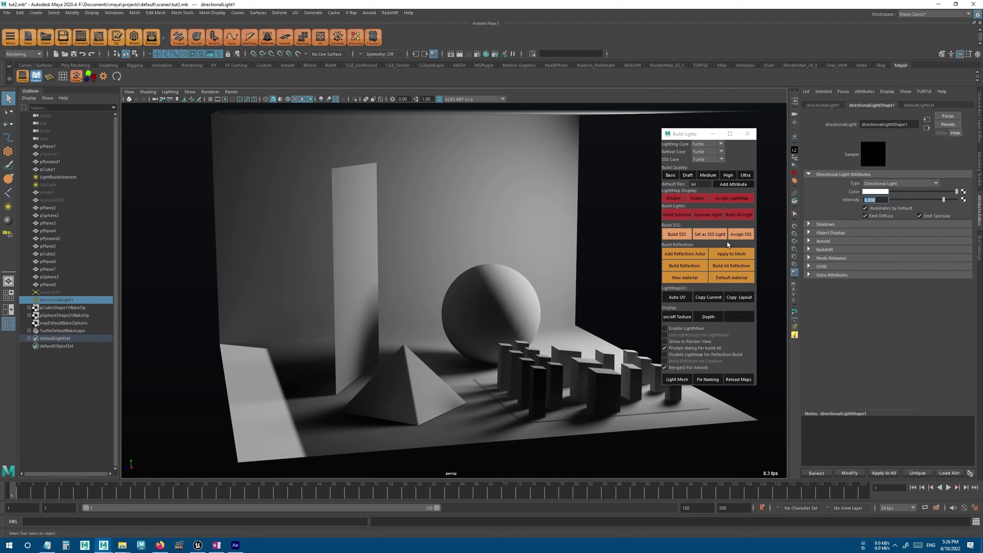
click(738, 215)
click(511, 247)
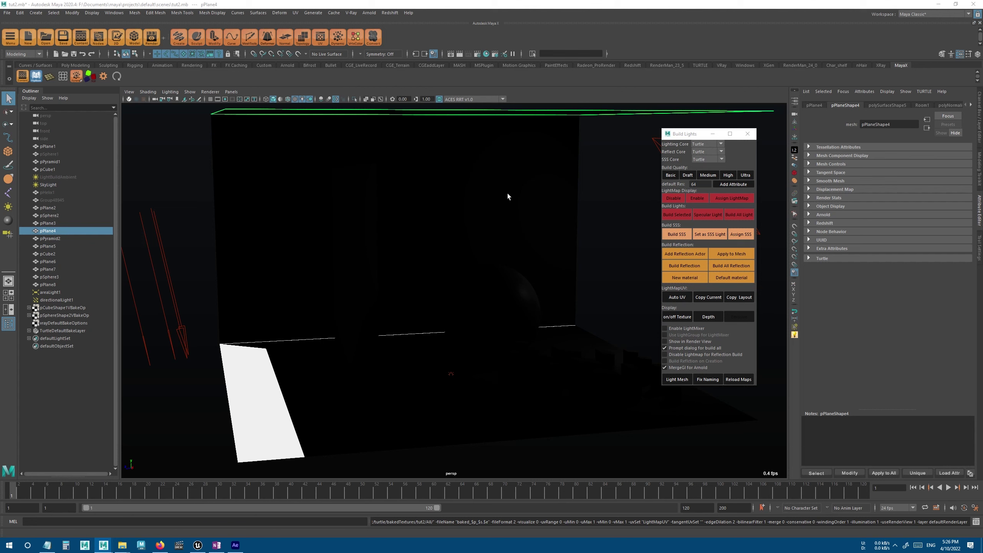
Enable LightMixer in the Build Lights tool and build all lights with it.
click(684, 329)
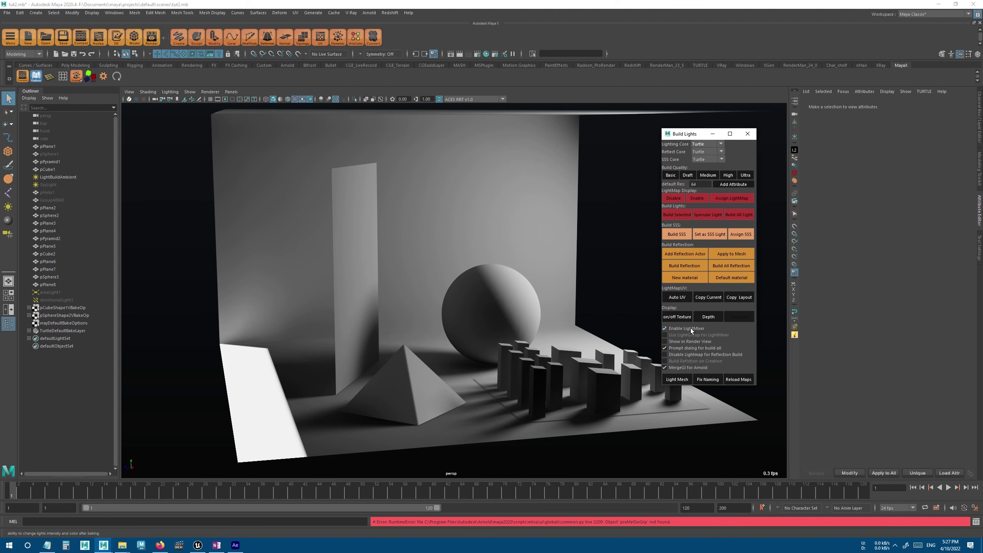
mouse_move(613, 307)
alt+right_down()
mouse_move(591, 273)
mouse_move(612, 295)
alt+right_up()
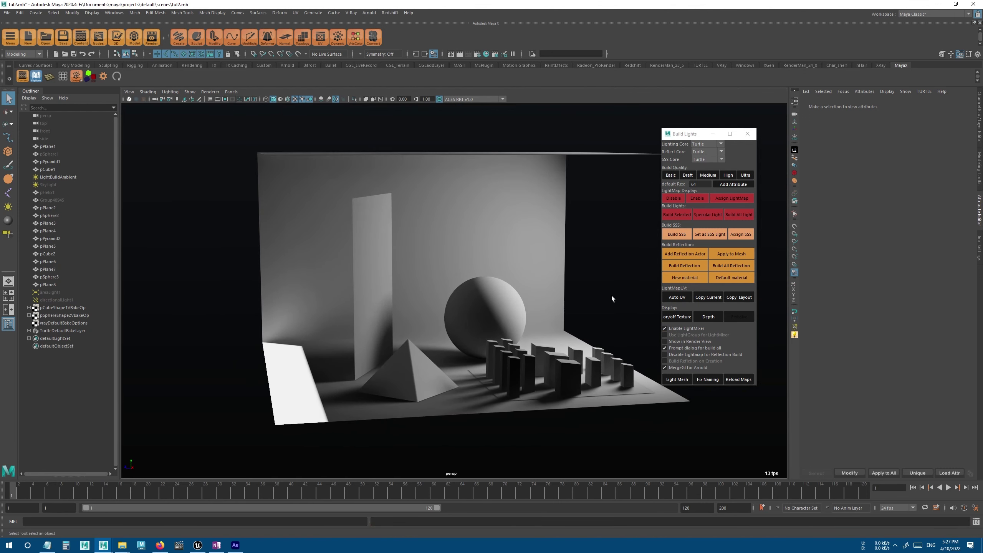
click(740, 215)
click(515, 238)
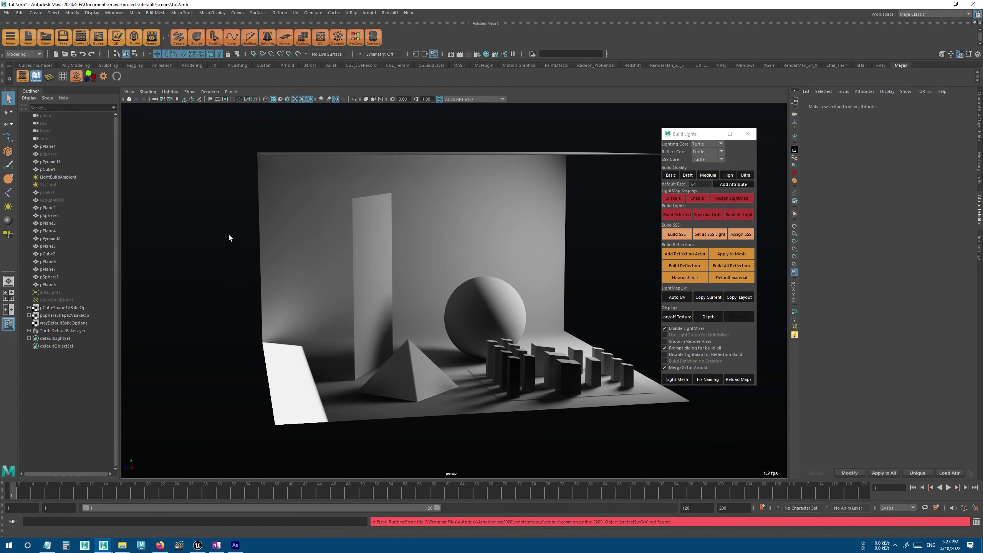
Lower the directional light's intensity to about 6.4 with the baked lightmaps displayed.
click(61, 300)
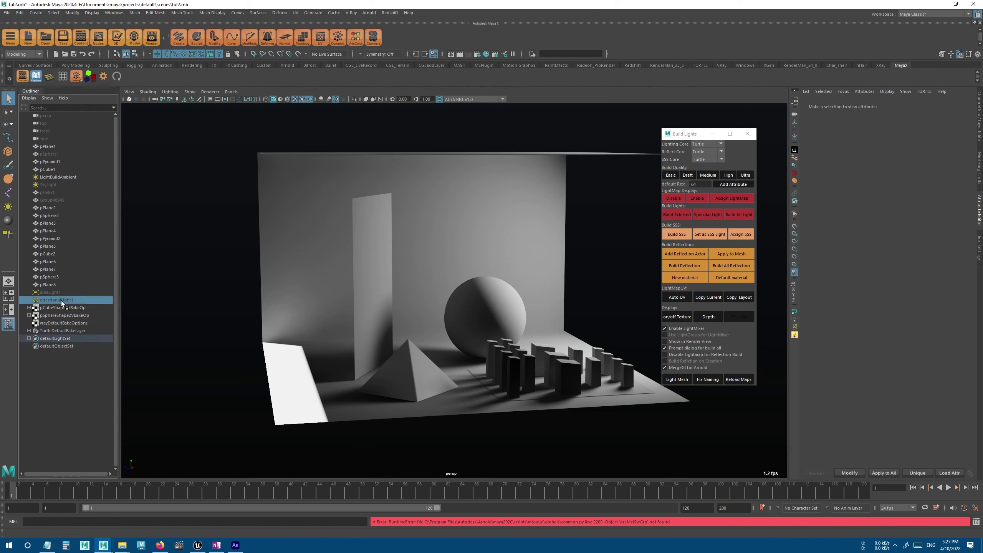
mouse_move(933, 200)
mouse_down()
mouse_move(890, 200)
mouse_move(956, 198)
mouse_move(884, 191)
mouse_move(941, 190)
mouse_move(930, 188)
mouse_up()
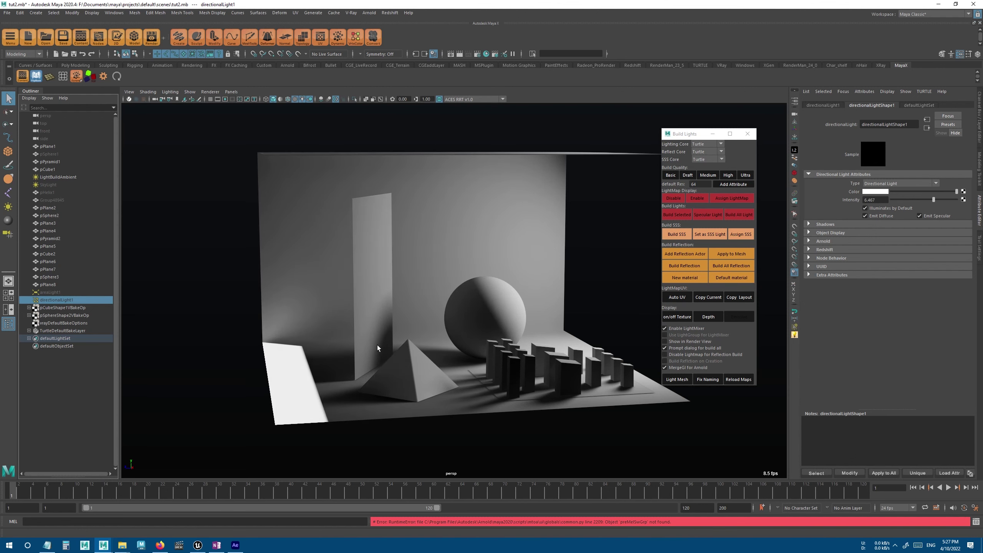
alt+drag(377, 345, 408, 333)
alt+right_drag(408, 333, 442, 338)
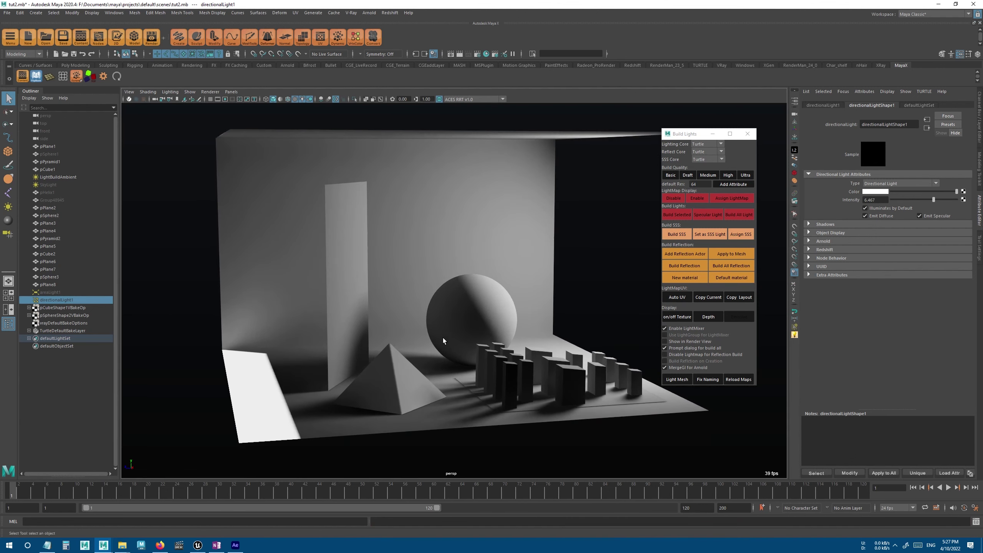
alt+drag(318, 326, 328, 325)
alt+right_drag(328, 325, 345, 323)
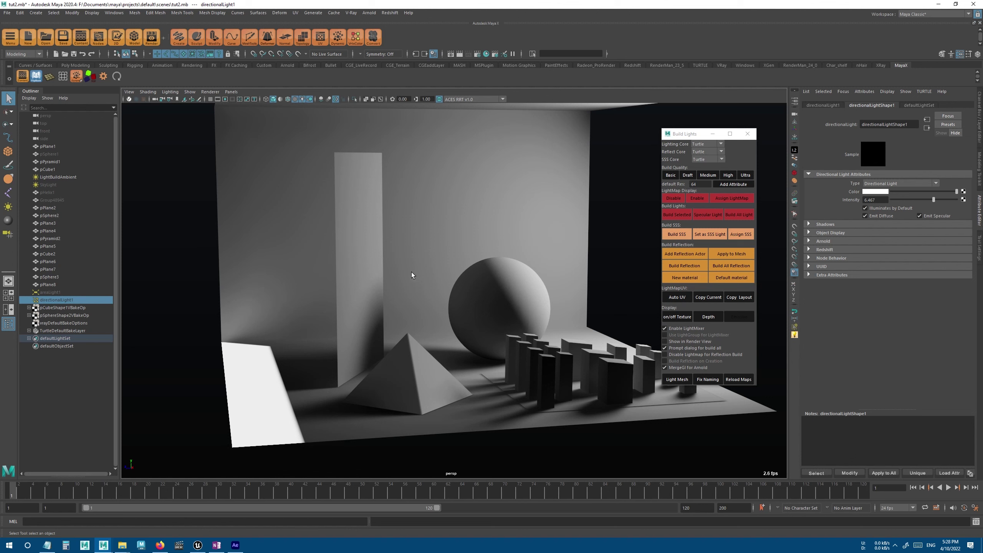
Switch to Unreal and lower the DirectionalLight's intensity to about 14.2 lux.
click(197, 545)
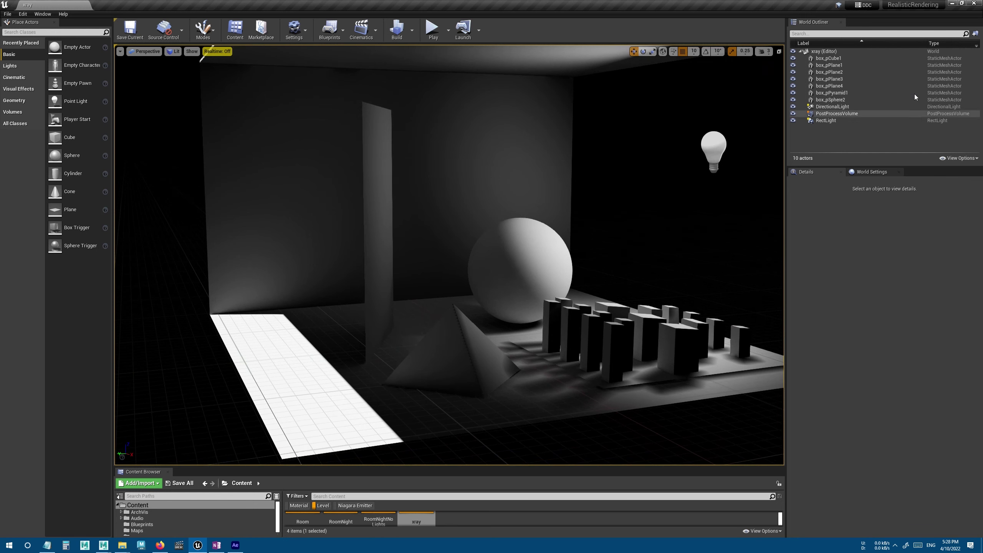
click(830, 107)
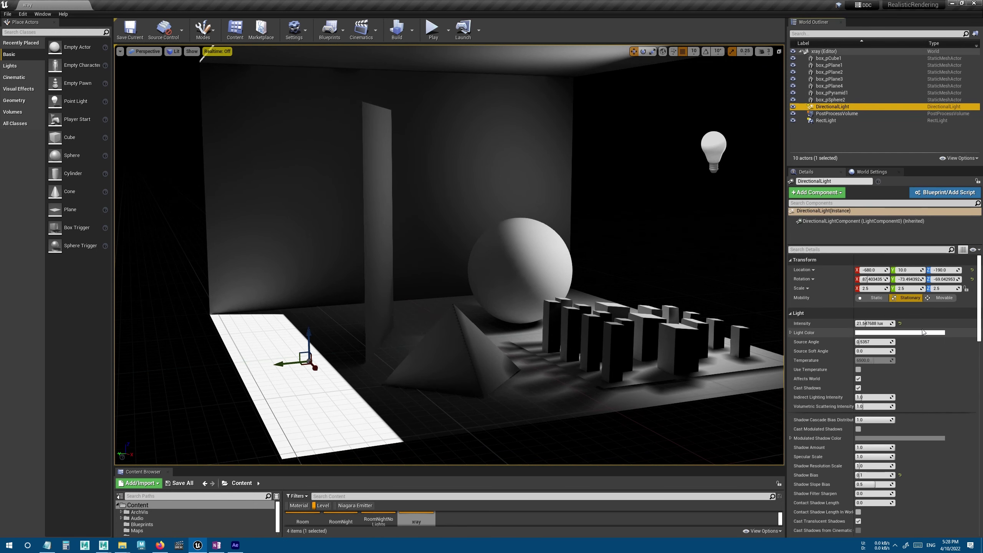
mouse_move(883, 324)
mouse_down()
mouse_move(857, 323)
mouse_move(886, 323)
mouse_up()
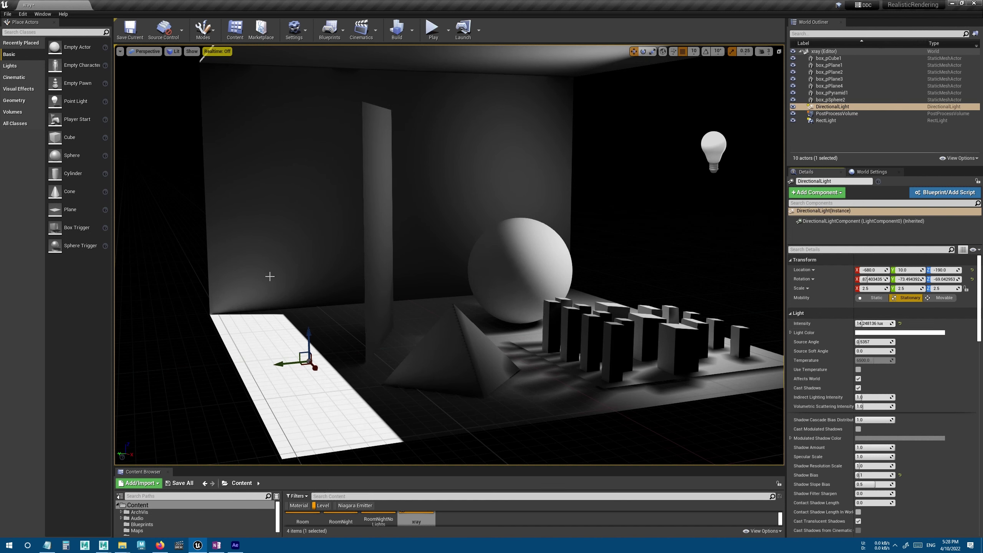
Switch back to Maya, raise the directional light's intensity to 10 and color it fully saturated amber, hue about 32.
click(103, 545)
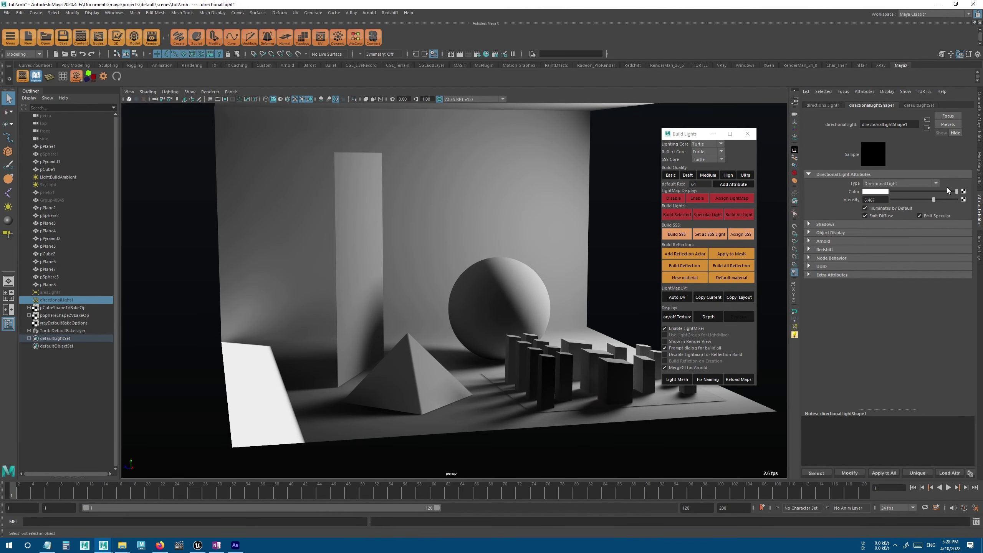
drag(933, 200, 980, 198)
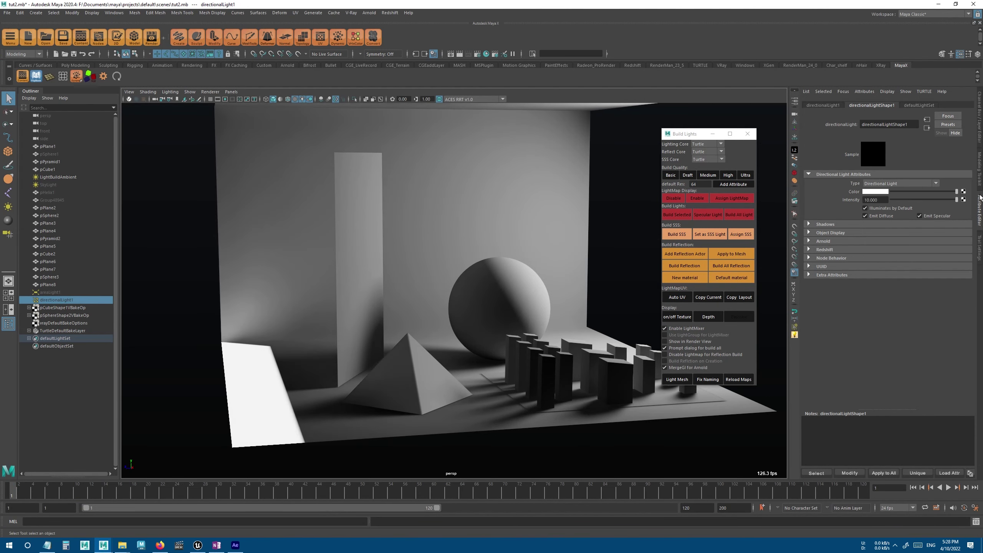
click(876, 192)
click(929, 237)
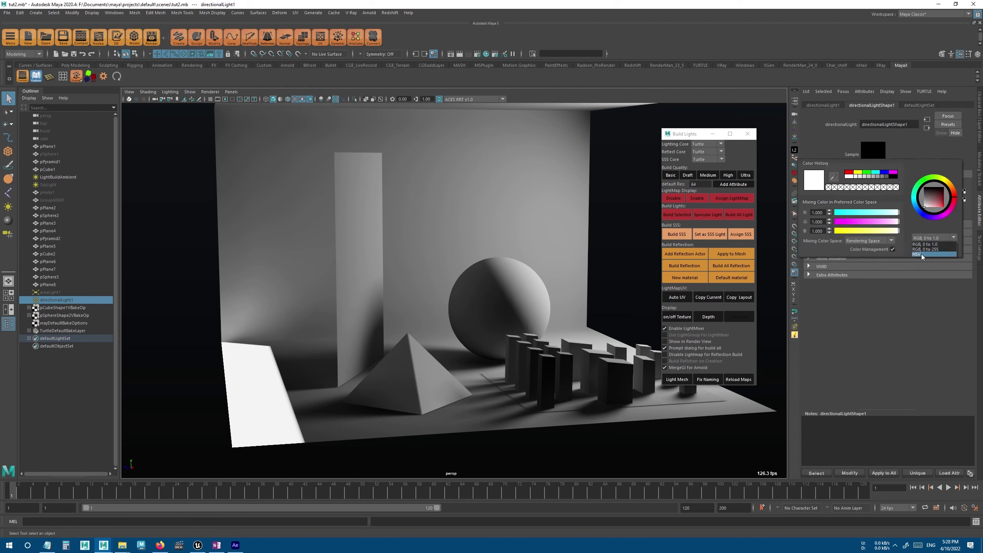
click(922, 254)
drag(870, 222, 917, 226)
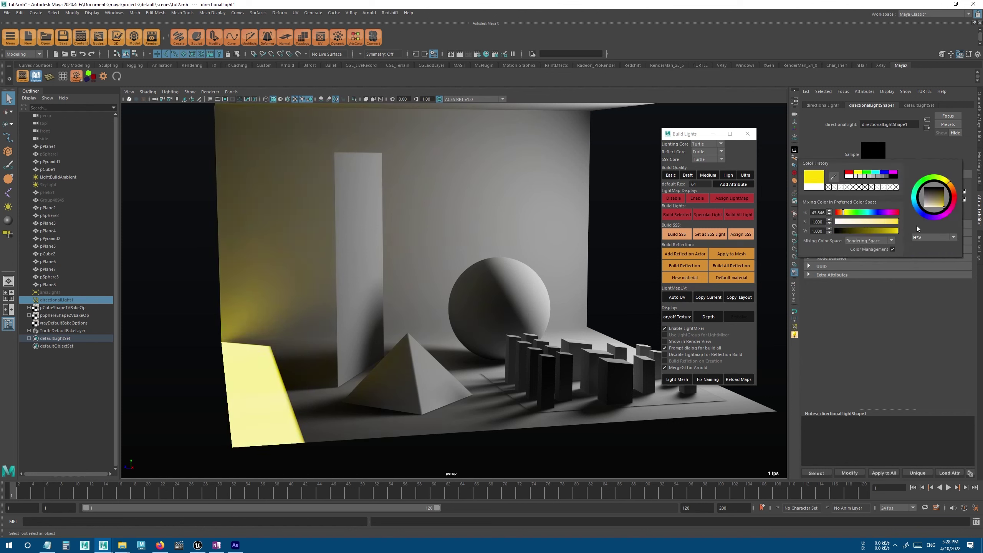
drag(844, 213, 842, 213)
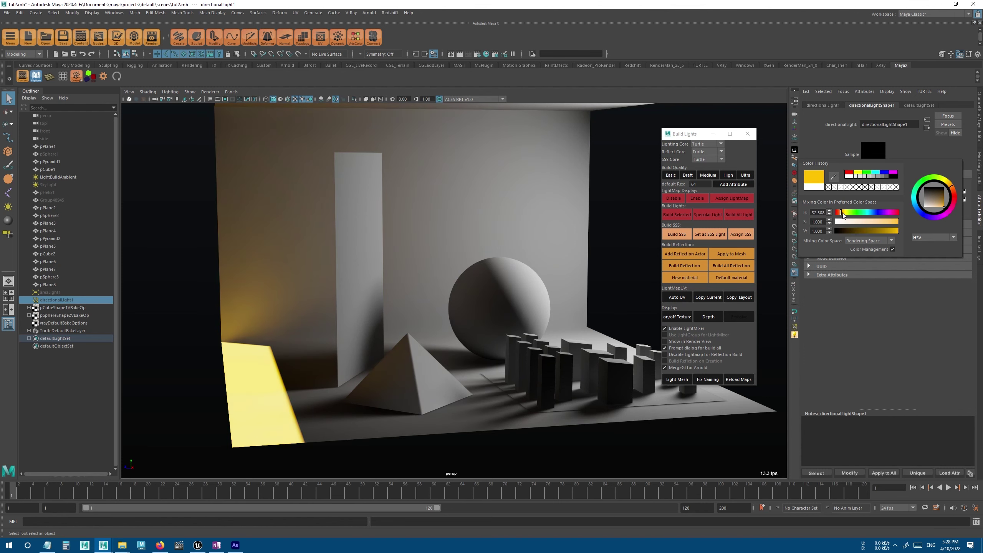
alt+right_drag(430, 252, 348, 286)
scroll(348, 286, up, 1)
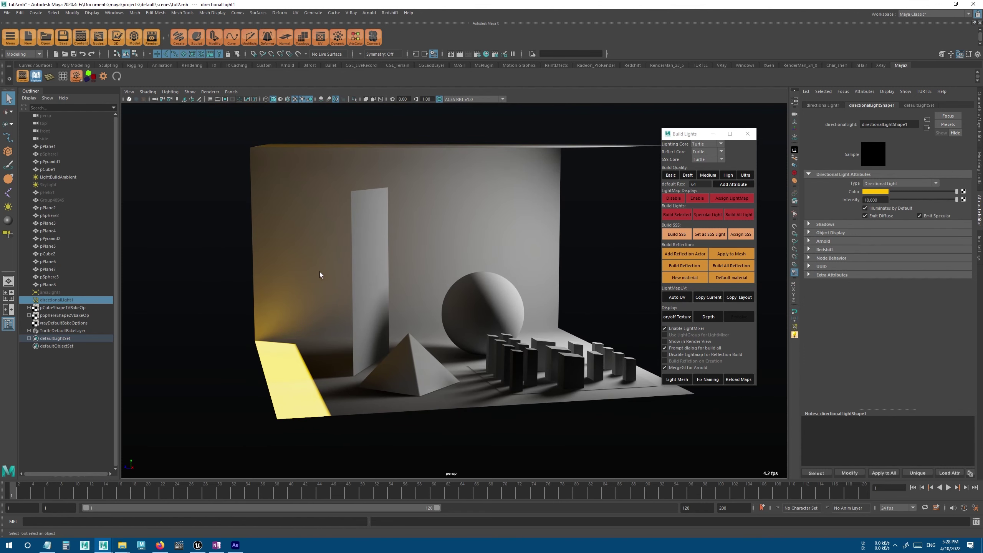
alt+middle_drag(455, 263, 428, 268)
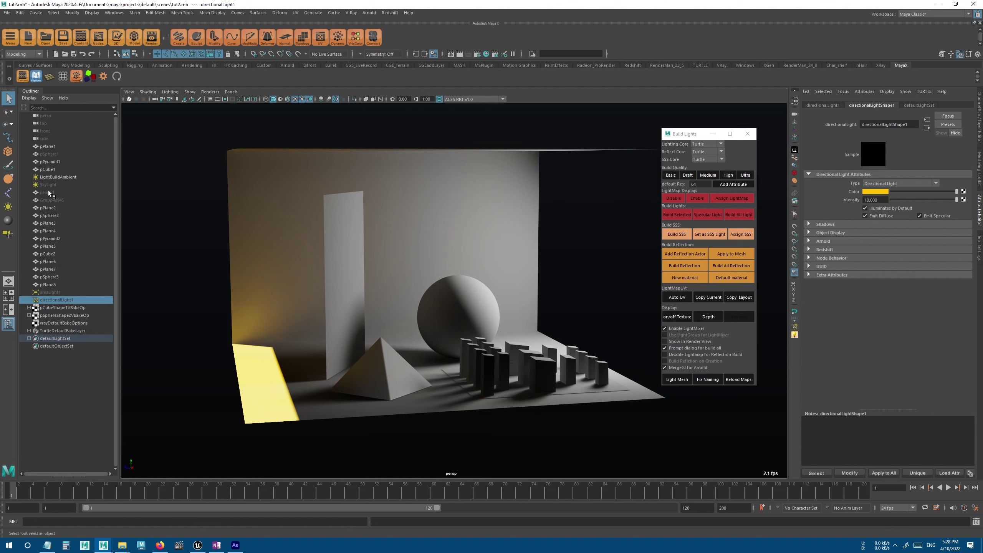
Change the area light's color to blue.
click(57, 292)
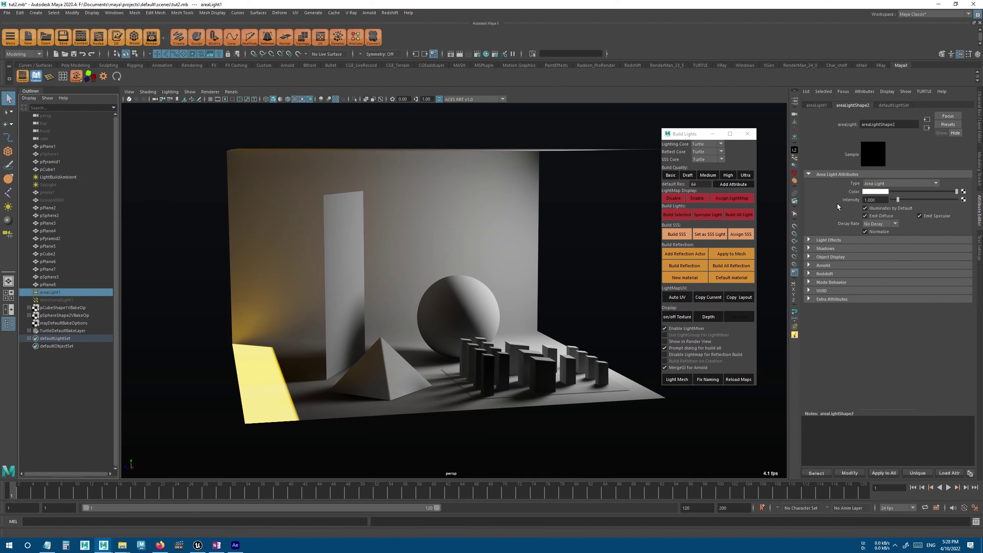
click(880, 192)
click(868, 212)
mouse_move(868, 221)
mouse_down()
mouse_move(901, 221)
mouse_move(845, 216)
mouse_move(877, 216)
mouse_up()
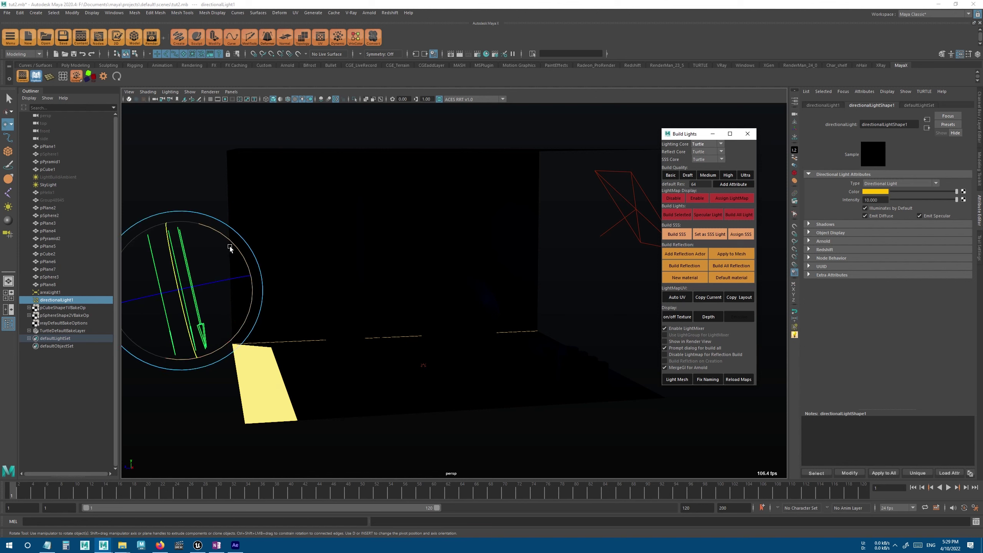
Rotate the directional light so its beam reaches the pyramid, re-enable the lightmap display and rebuild only that light.
drag(229, 245, 217, 231)
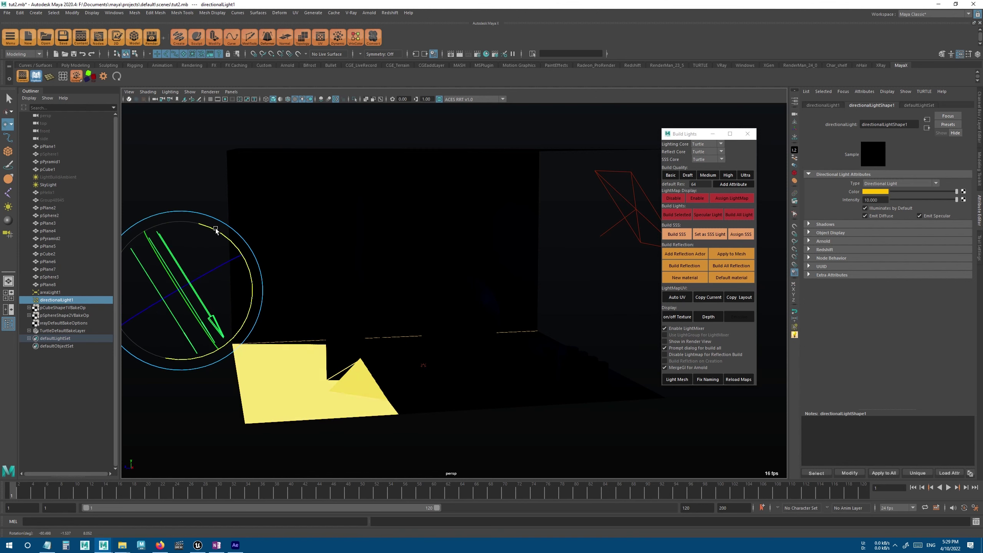
click(696, 201)
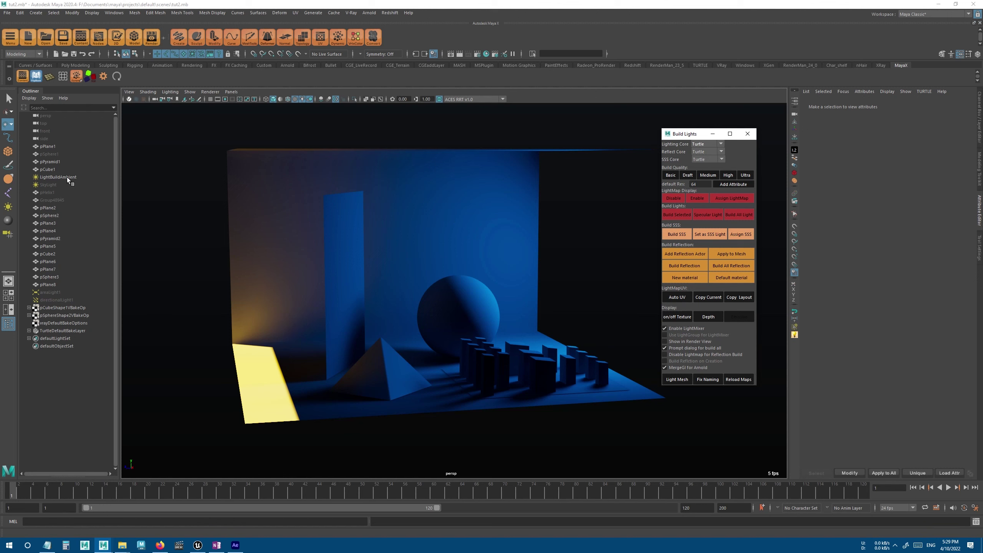
click(66, 300)
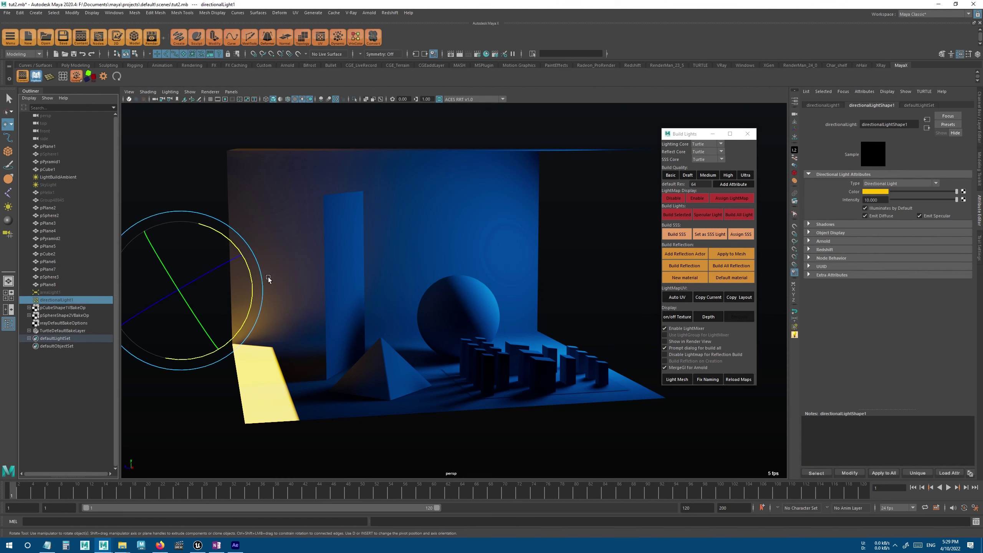
click(670, 214)
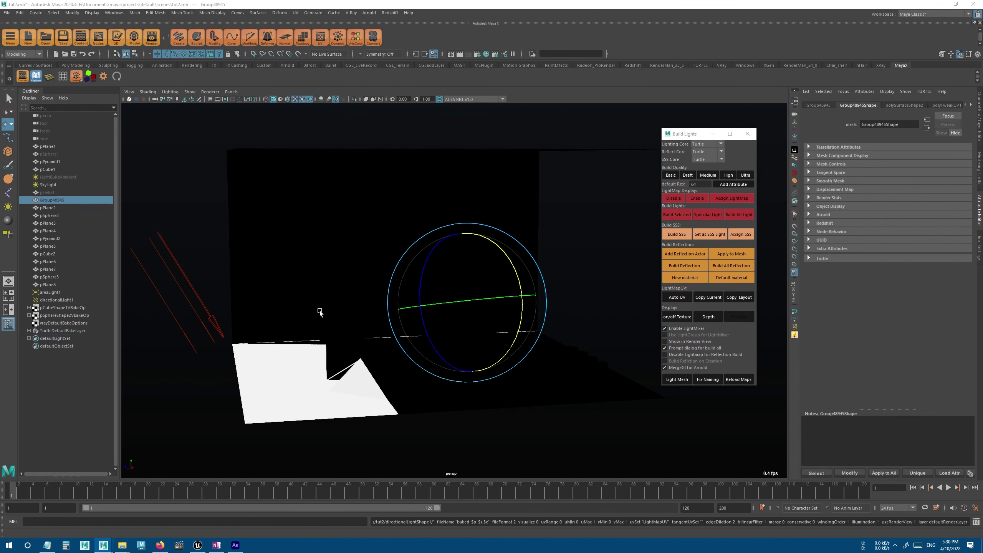
click(398, 356)
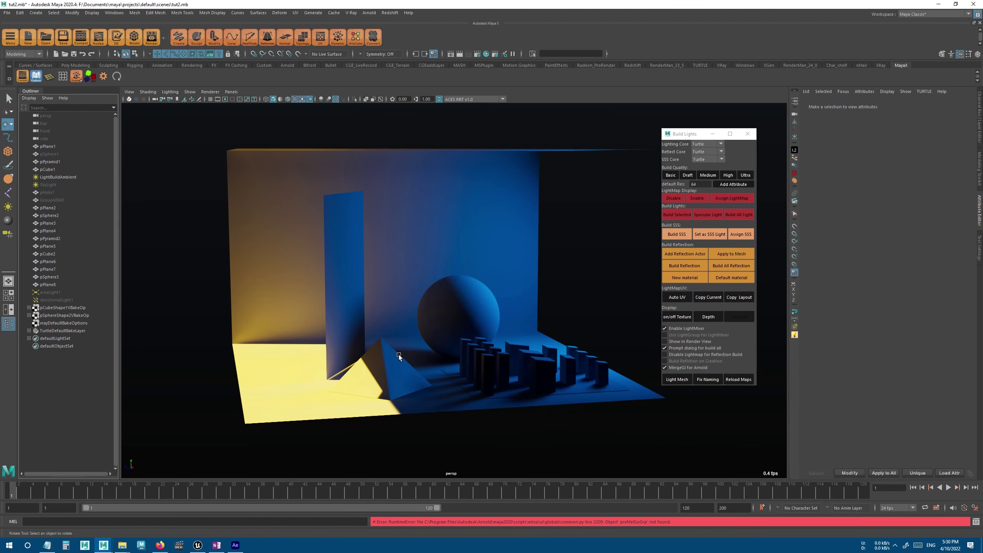
Set the directional light's color to white and lower its intensity to about 6.
click(57, 300)
mouse_move(962, 202)
mouse_down()
mouse_move(879, 192)
mouse_move(968, 192)
mouse_up()
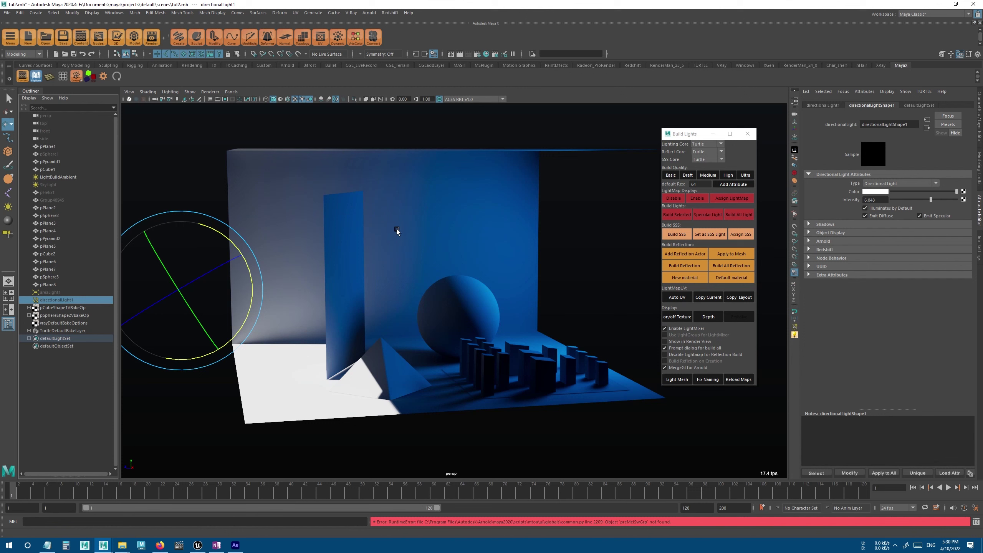
click(348, 227)
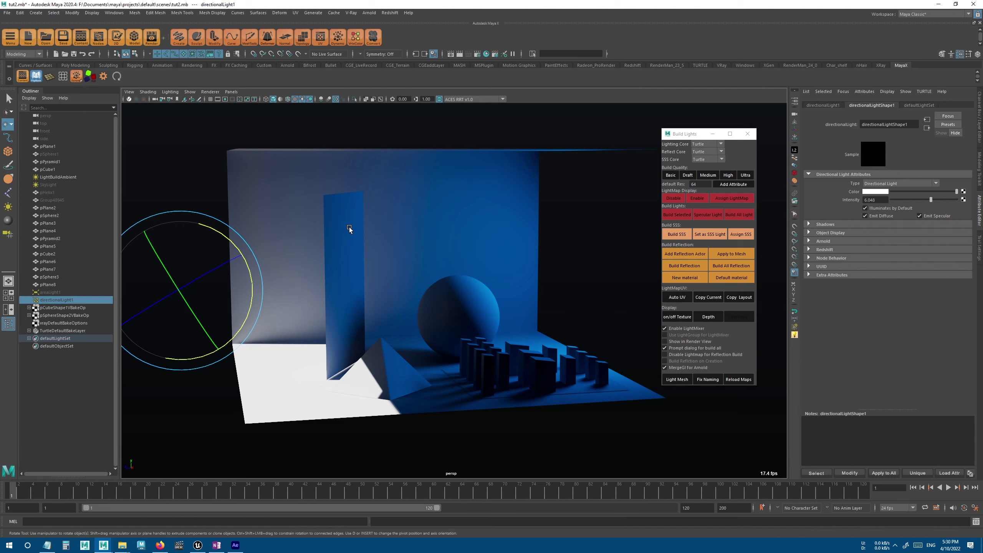
click(213, 209)
Create a spot light and place it pointing straight down in front of the tall block's upper part.
click(9, 207)
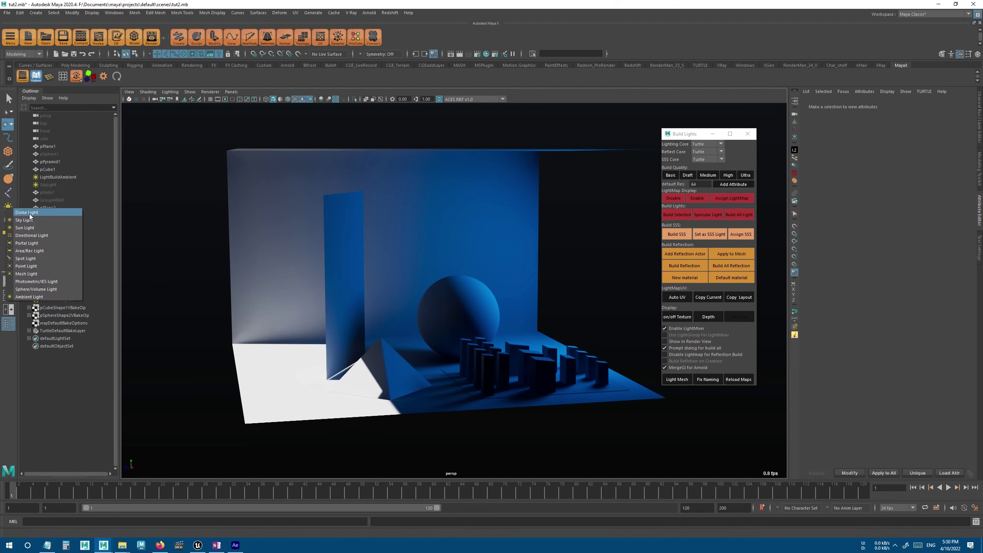
click(29, 250)
key(w)
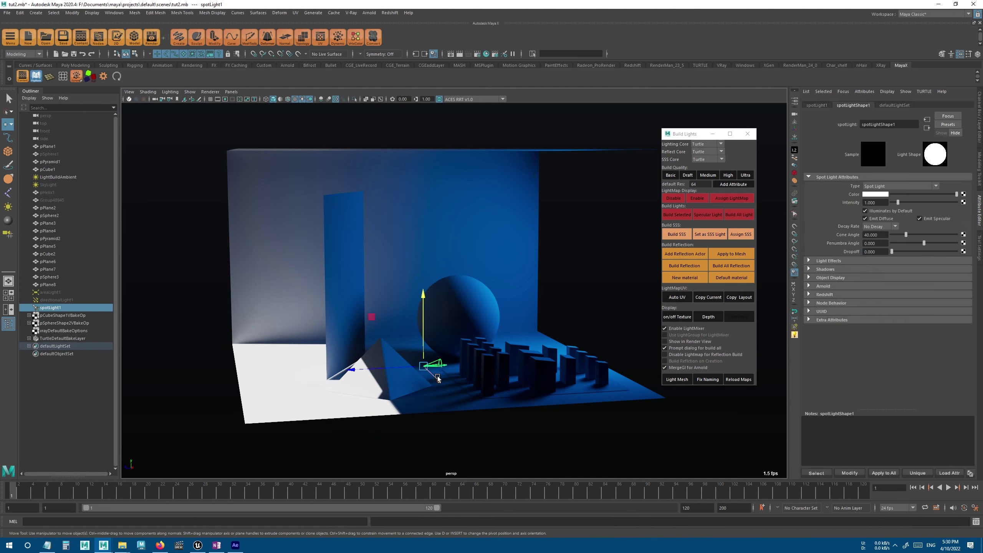
drag(426, 367, 353, 233)
key(e)
key(w)
drag(300, 194, 354, 232)
scroll(354, 232, up, 2)
drag(285, 215, 290, 226)
key(ctrl+z)
drag(336, 154, 339, 91)
alt+drag(538, 236, 506, 227)
Scale the spot light down and nudge it closer to the tall block's face.
key(r)
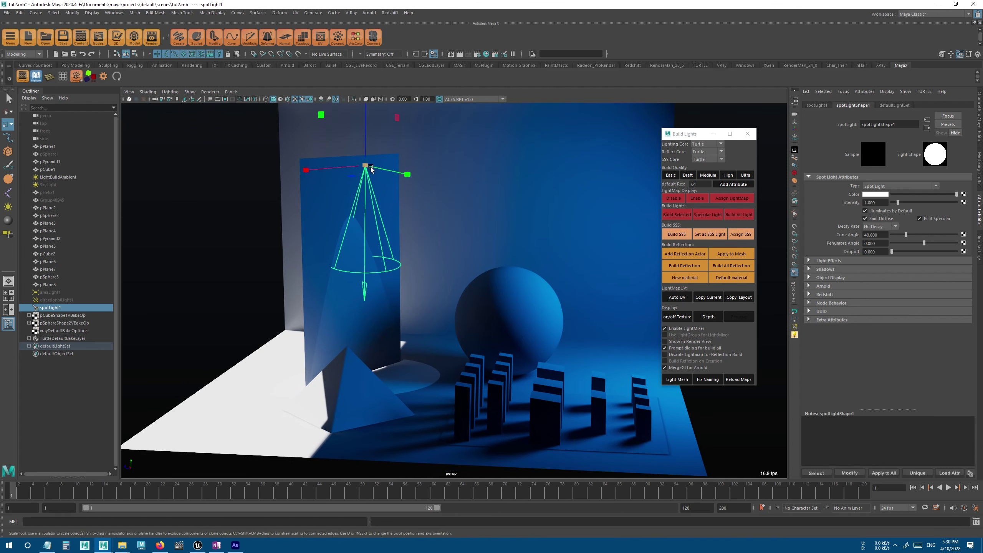
drag(365, 166, 276, 143)
key(w)
alt+drag(309, 198, 362, 212)
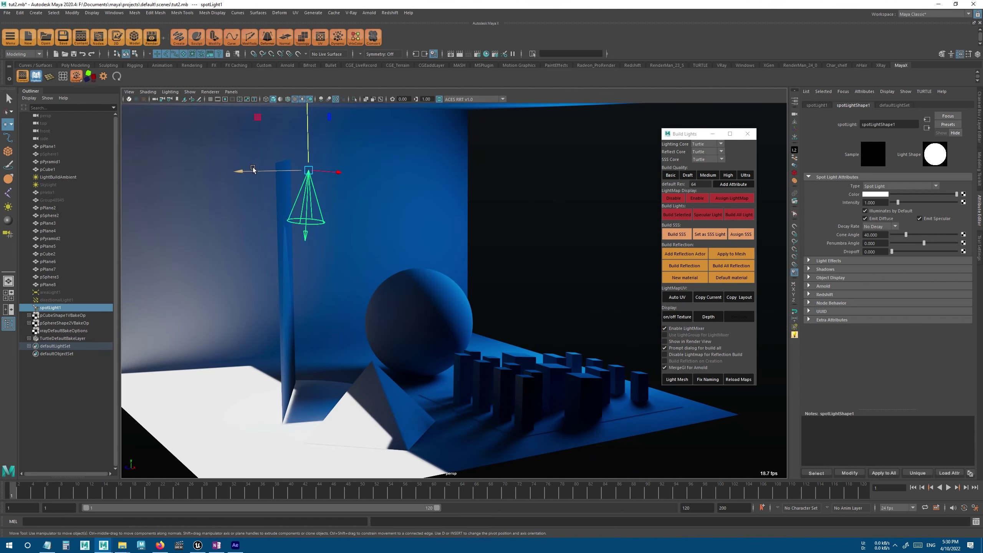
click(239, 171)
key(ctrl+z)
mouse_move(250, 171)
mouse_down()
mouse_move(229, 171)
mouse_move(243, 170)
mouse_up()
alt+drag(511, 267, 459, 264)
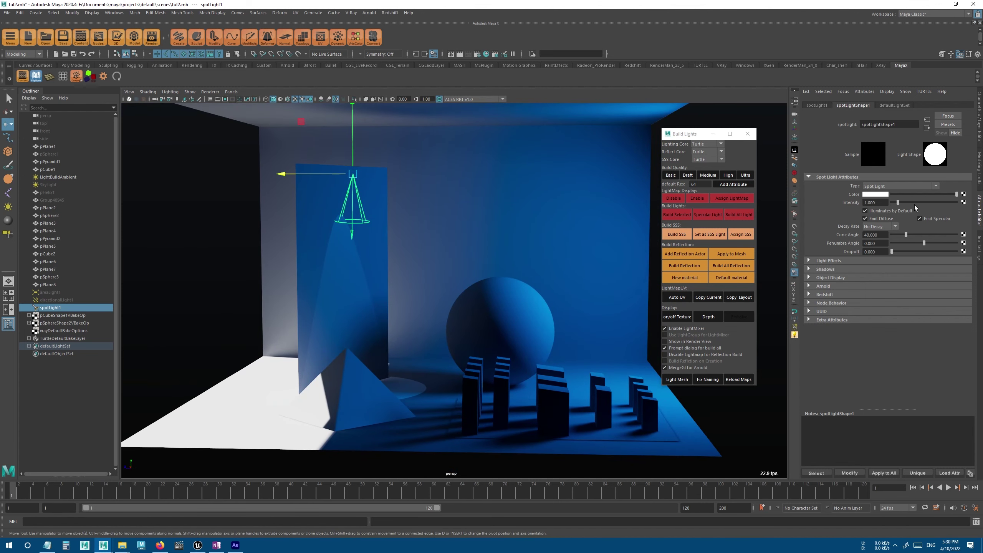
Set the spot light's intensity to 10, penumbra angle to about 9.9 and dropoff to about 44.
drag(898, 202, 957, 204)
alt+drag(356, 167, 343, 168)
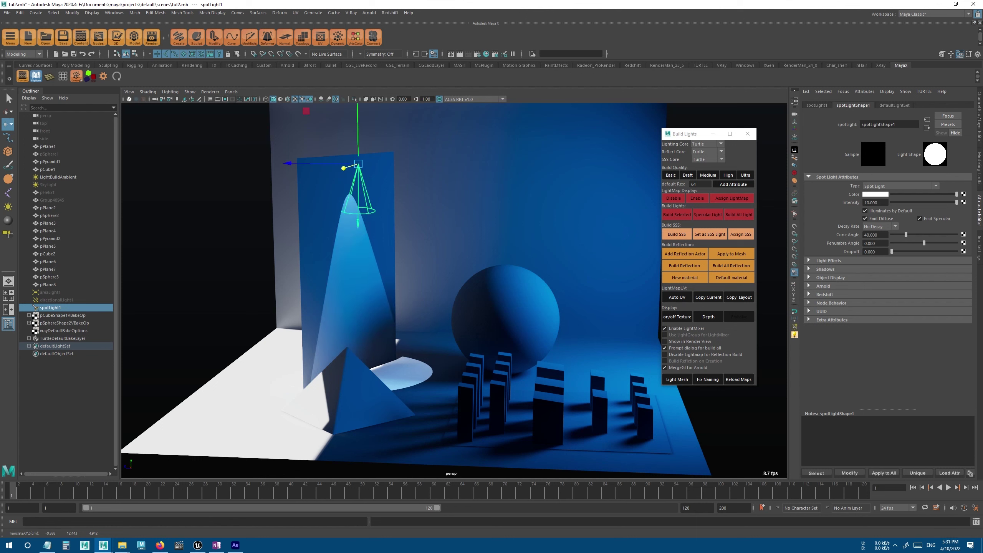
drag(893, 252, 955, 244)
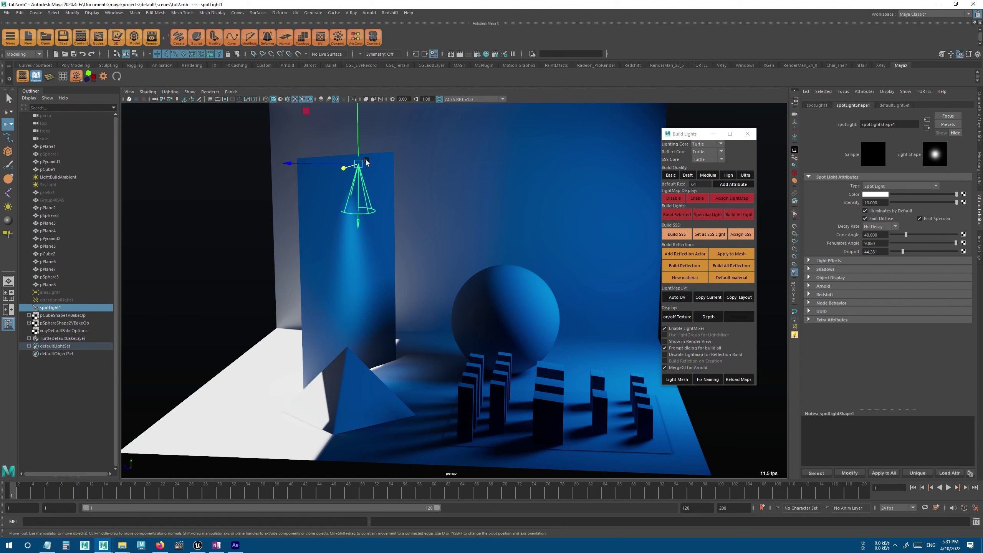
Build the spot light's lighting onto the tall block and tint the spot light magenta-pink with a hue of about 335.
click(377, 167)
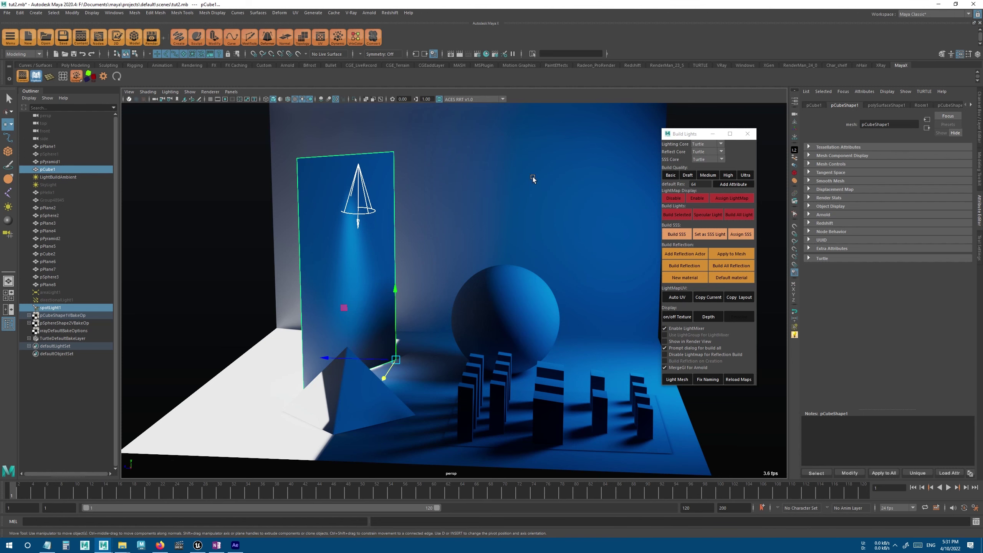
click(675, 214)
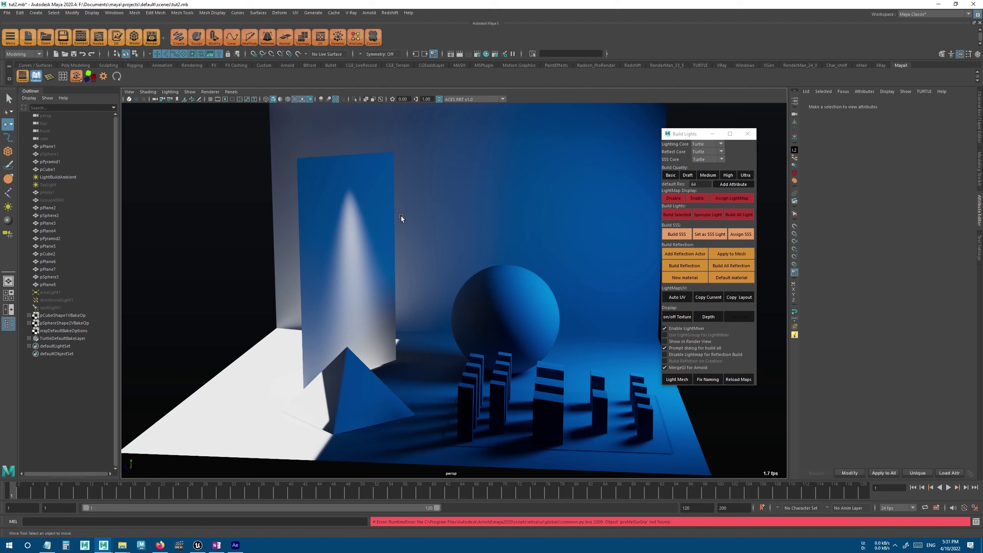
click(71, 309)
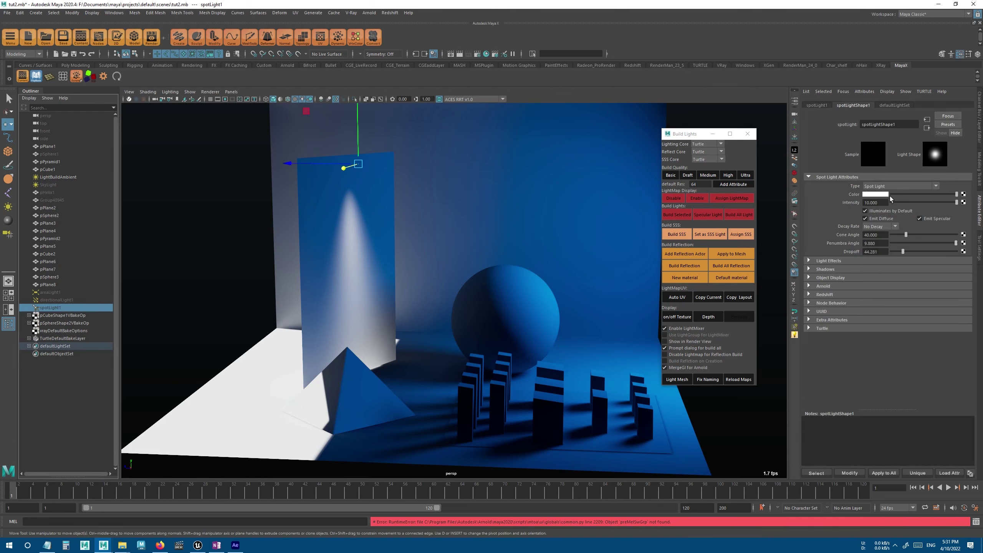
click(876, 194)
drag(890, 216, 898, 217)
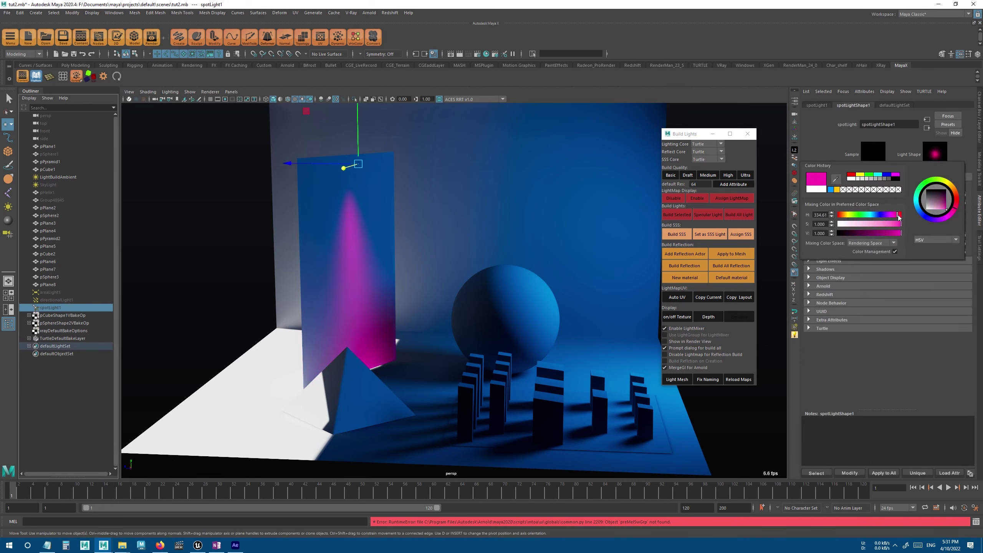
click(269, 250)
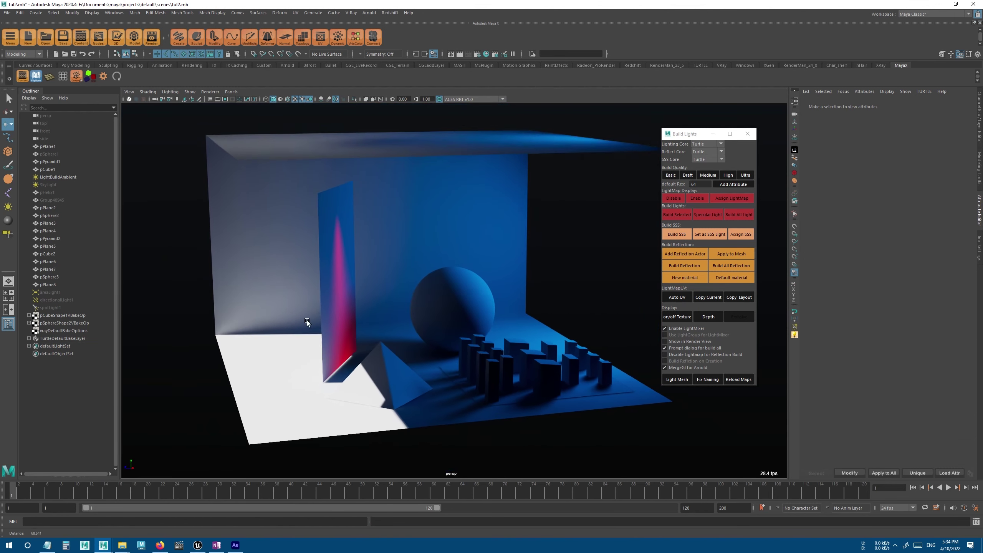
Switch the lighting core to Arnold and disable the lightmap display.
alt+drag(307, 320, 404, 317)
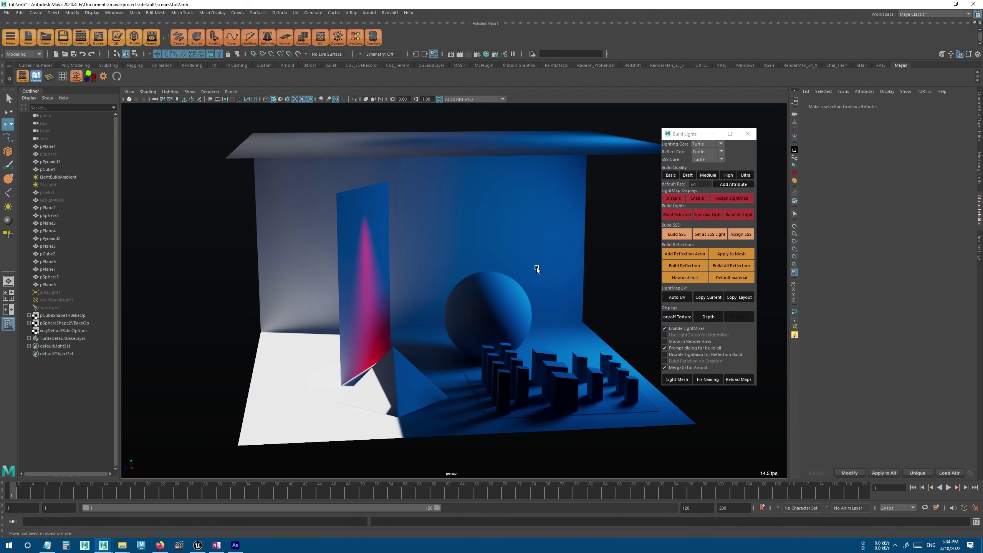
alt+drag(537, 268, 595, 237)
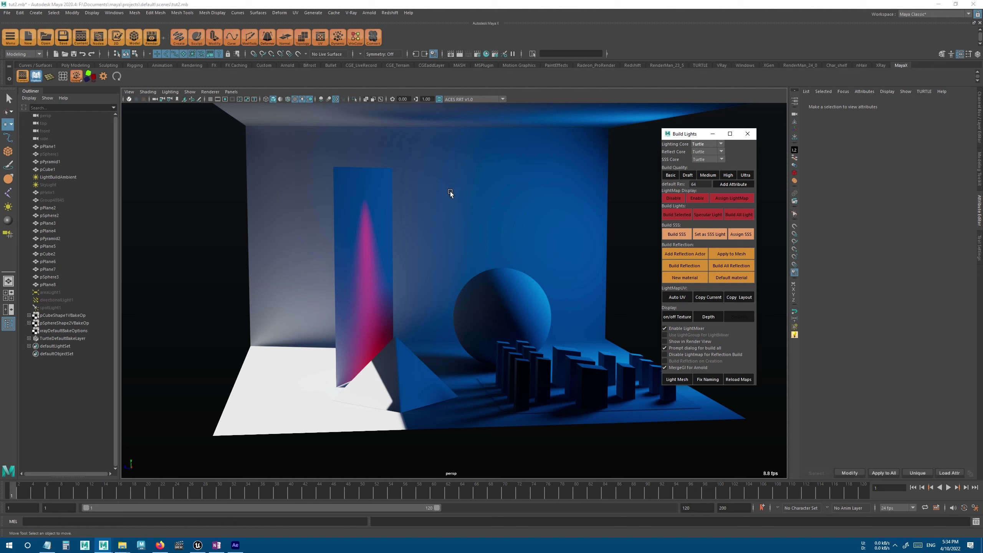
click(695, 145)
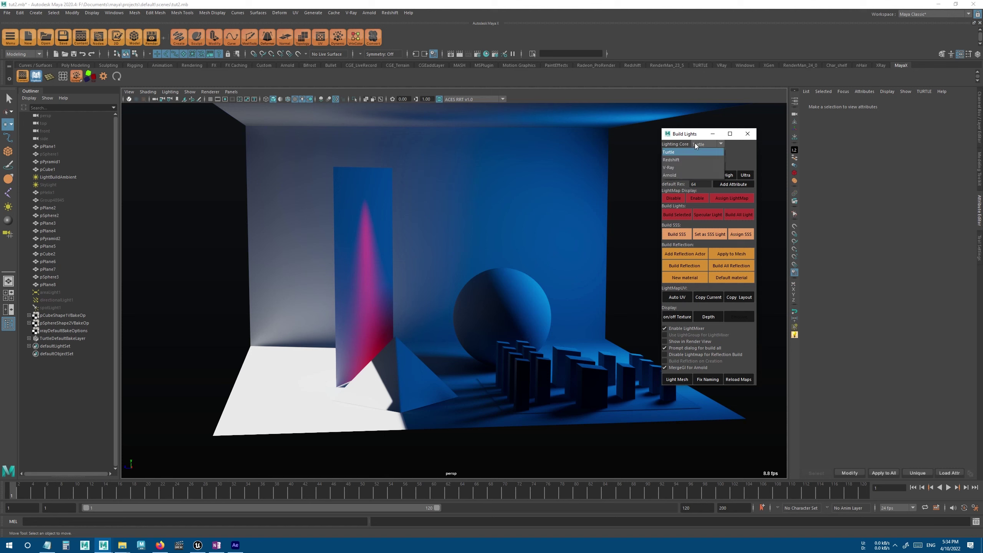
click(682, 174)
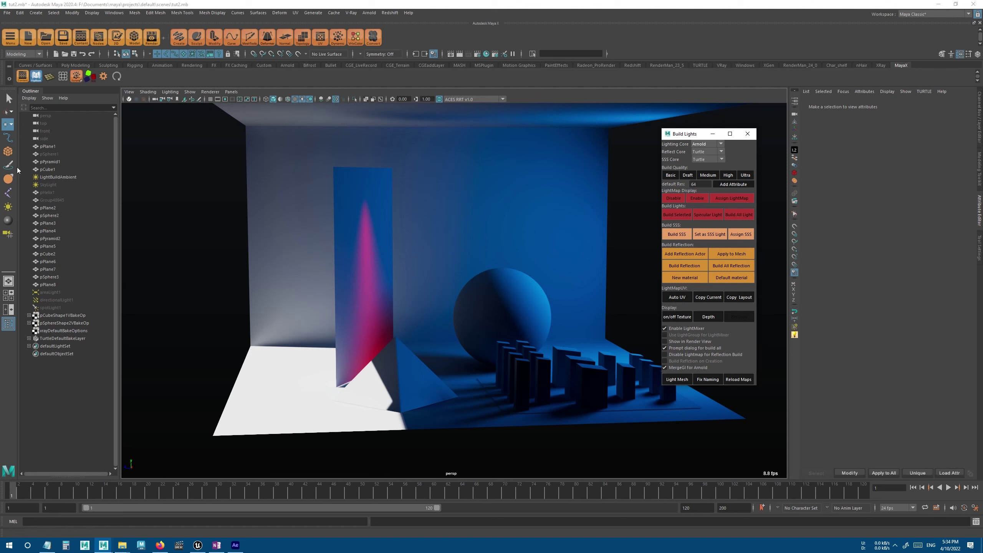
click(674, 197)
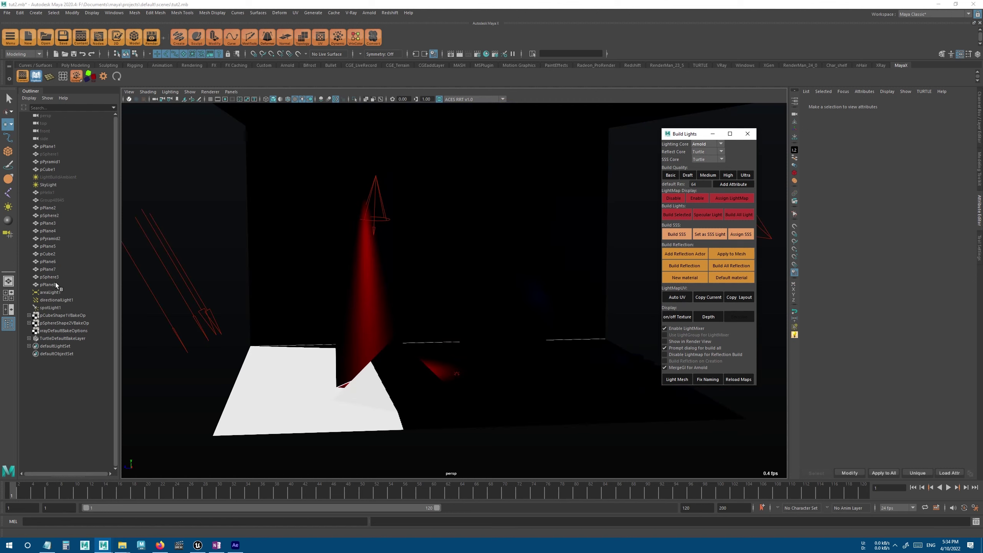
Rotate the directional light so it lights only a narrow strip of the floor, and rebuild its lighting with Arnold.
click(57, 300)
key(e)
drag(220, 229, 236, 246)
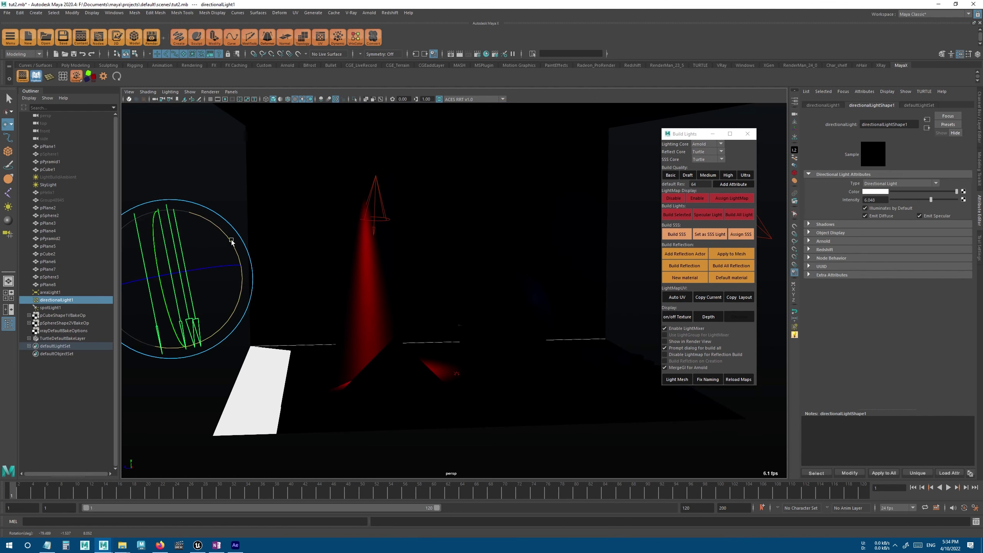
alt+drag(368, 290, 547, 220)
alt+drag(561, 255, 446, 308)
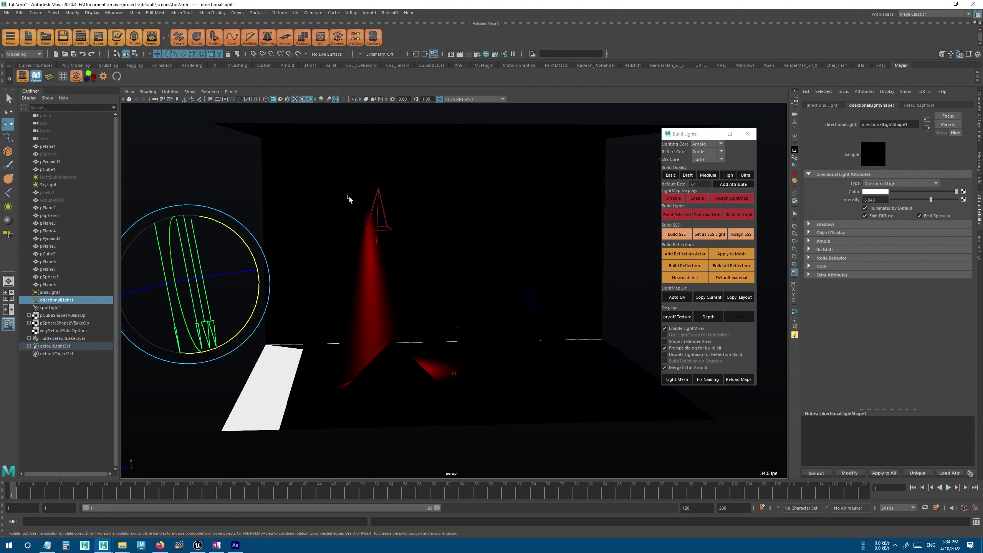
click(670, 214)
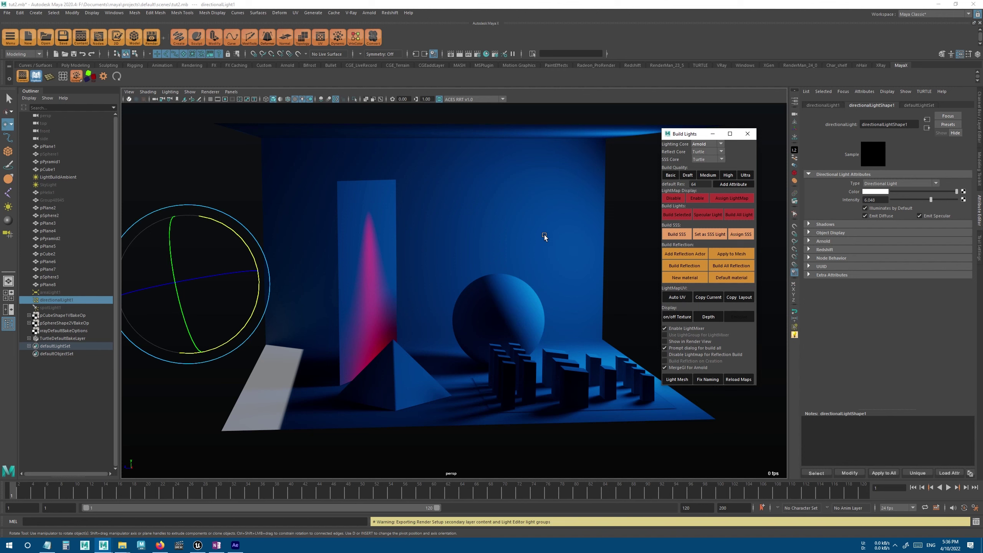
Set the directional light's Arnold exposure to 4 and its intensity to 50.
click(884, 201)
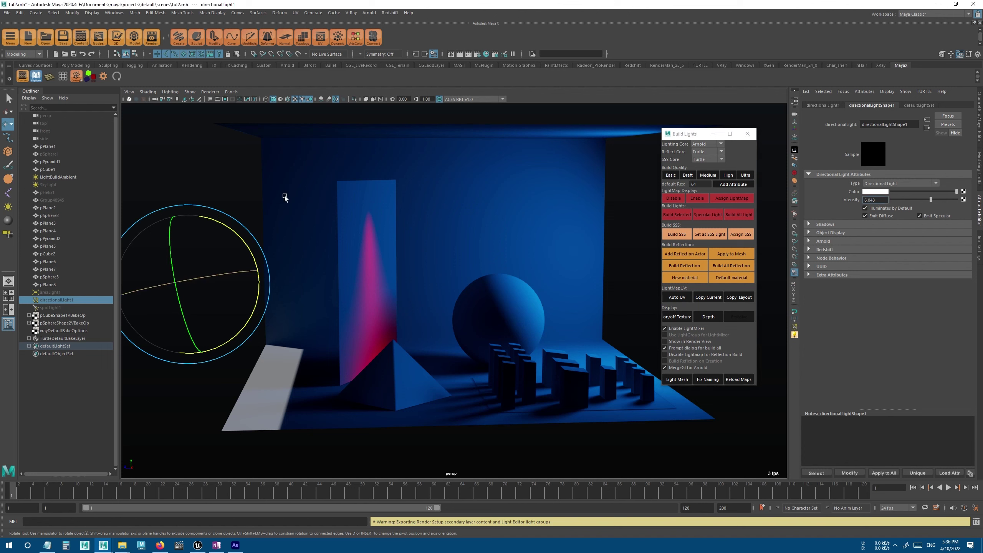
click(834, 240)
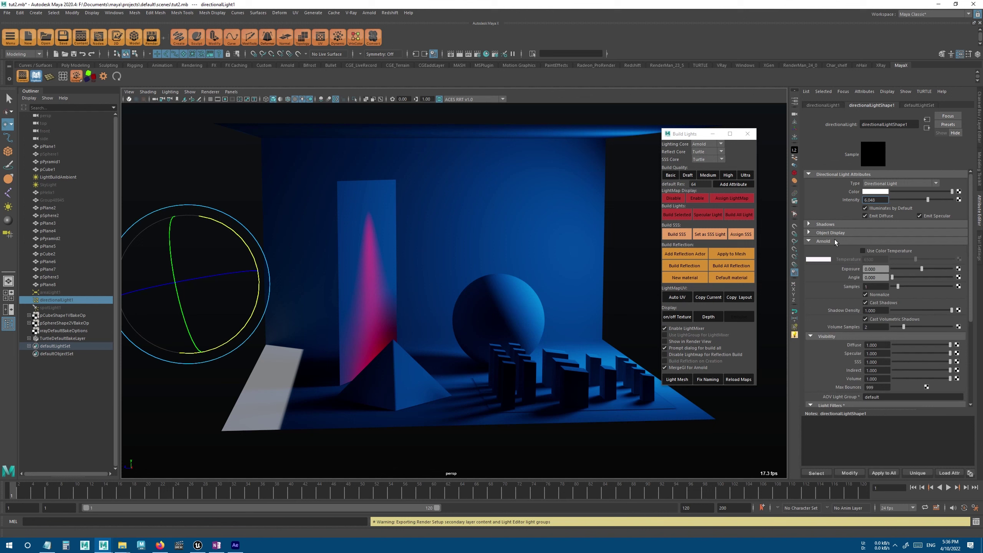
text(4)
key(Return)
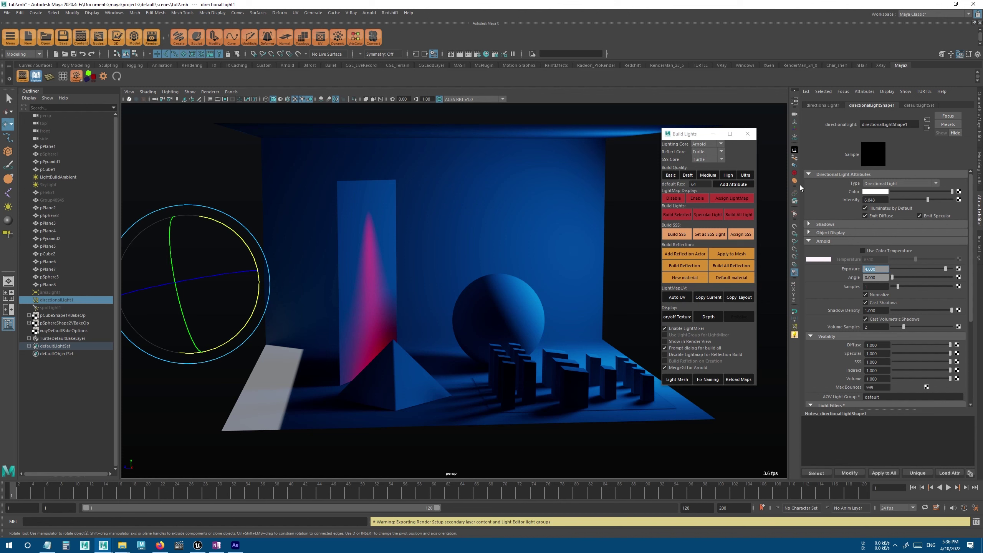
click(881, 199)
text(50)
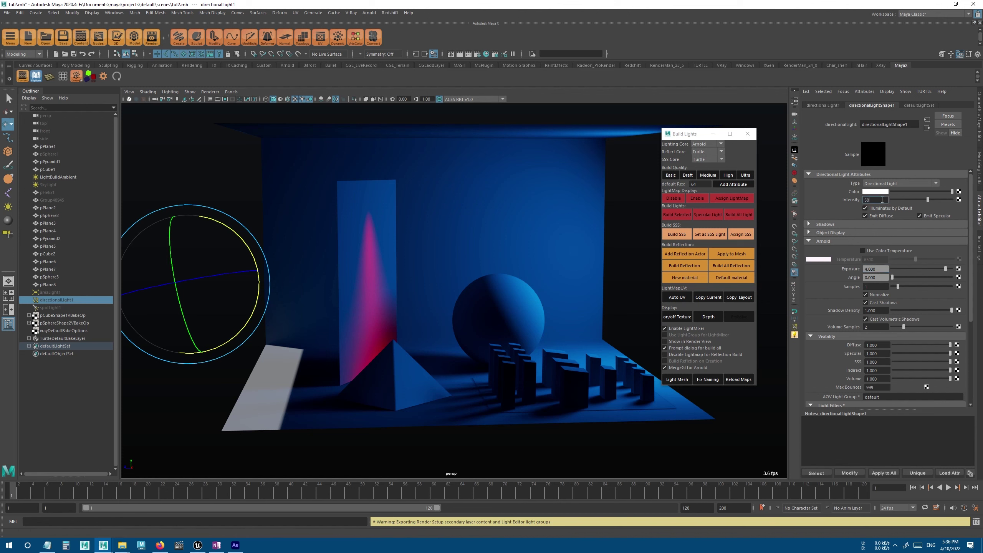
key(Return)
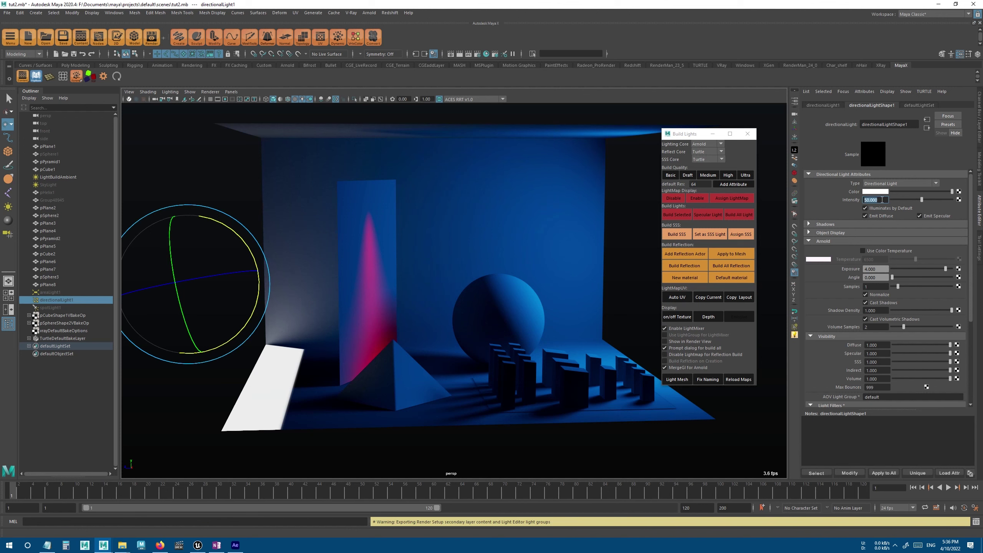
click(883, 200)
click(888, 268)
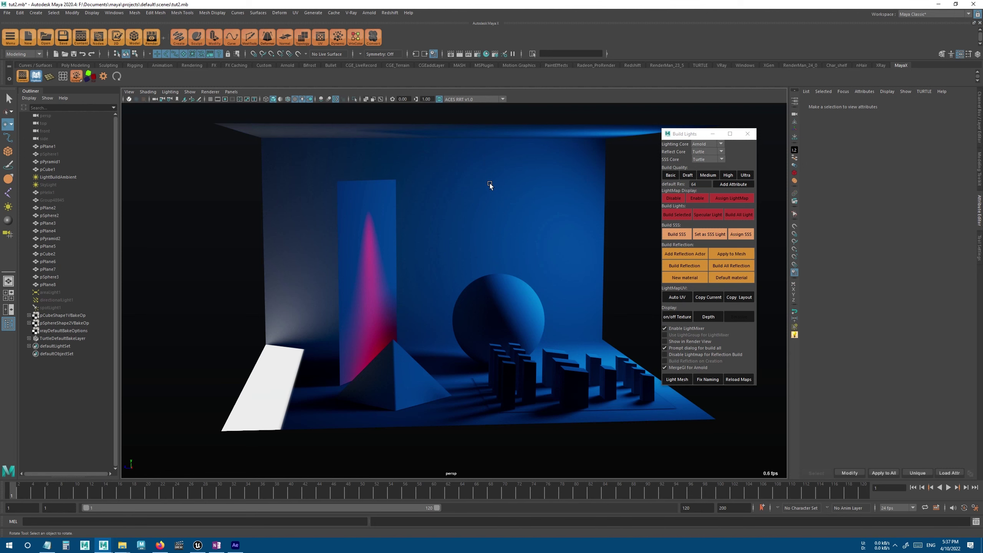
Delete the spot light that shines on the tall block.
scroll(490, 184, up, 2)
alt+drag(490, 184, 389, 212)
scroll(389, 212, up, 2)
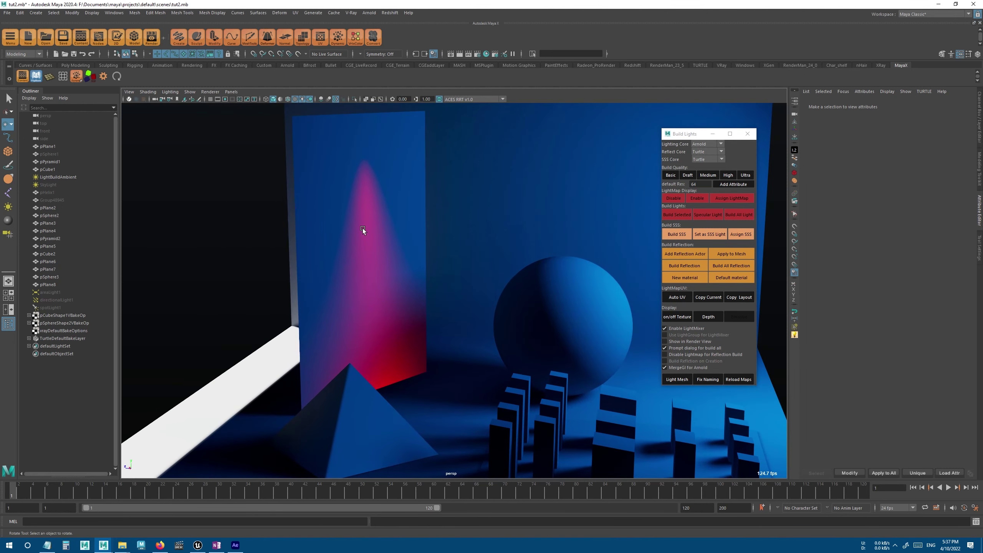
click(50, 307)
key(Delete)
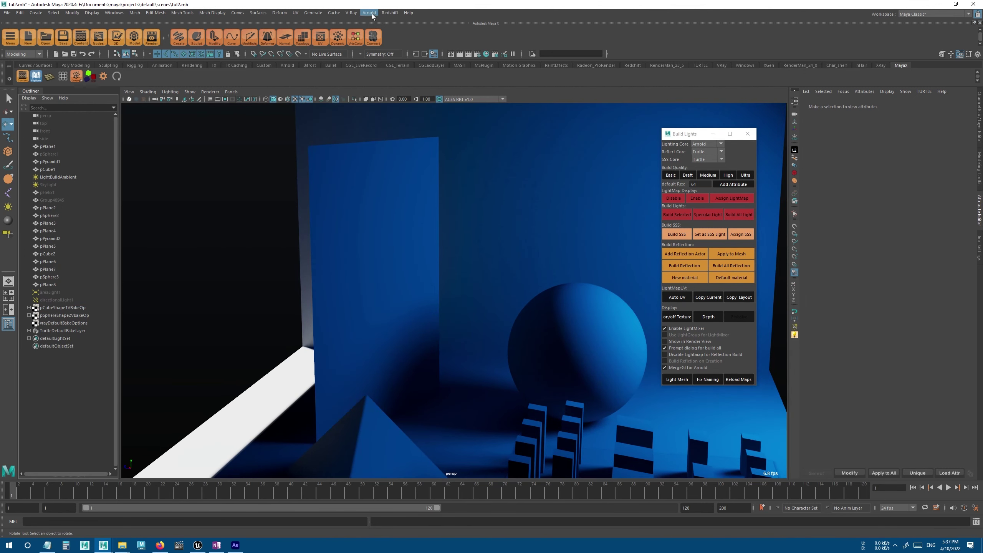
Create a V-Ray IES light by the tall block's upper part and load the IES_Rim3.ies profile.
click(351, 13)
mouse_move(402, 64)
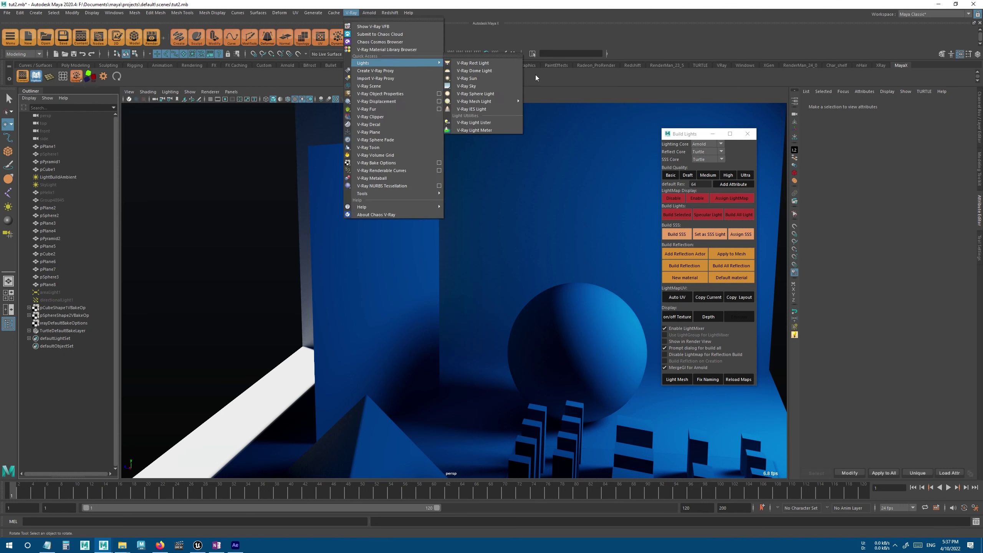
click(485, 109)
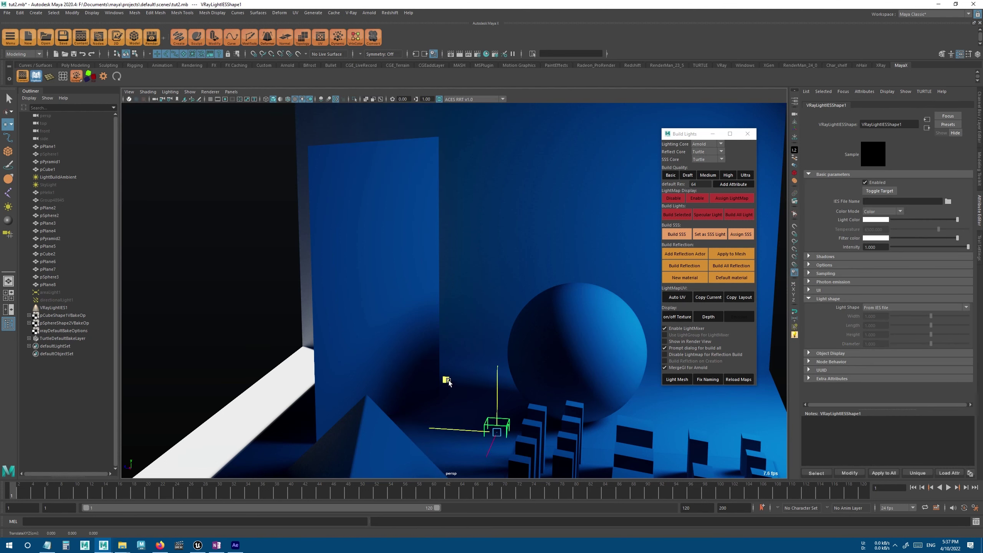
middle_drag(447, 381, 334, 155)
click(948, 201)
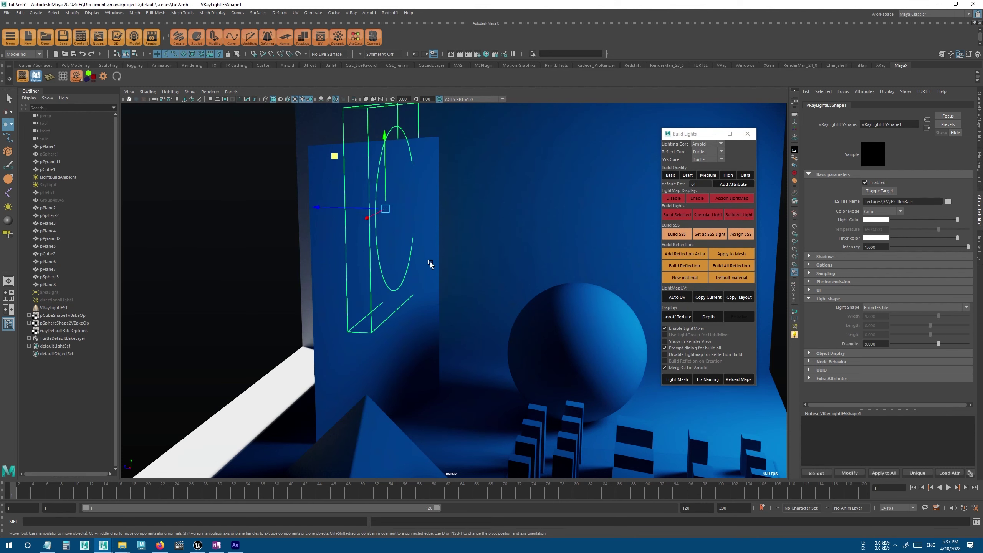
Scale the IES light down and rotate it so it points down along the tall block's face.
key(e)
key(r)
drag(388, 205, 303, 197)
key(e)
drag(453, 194, 416, 165)
key(w)
key(e)
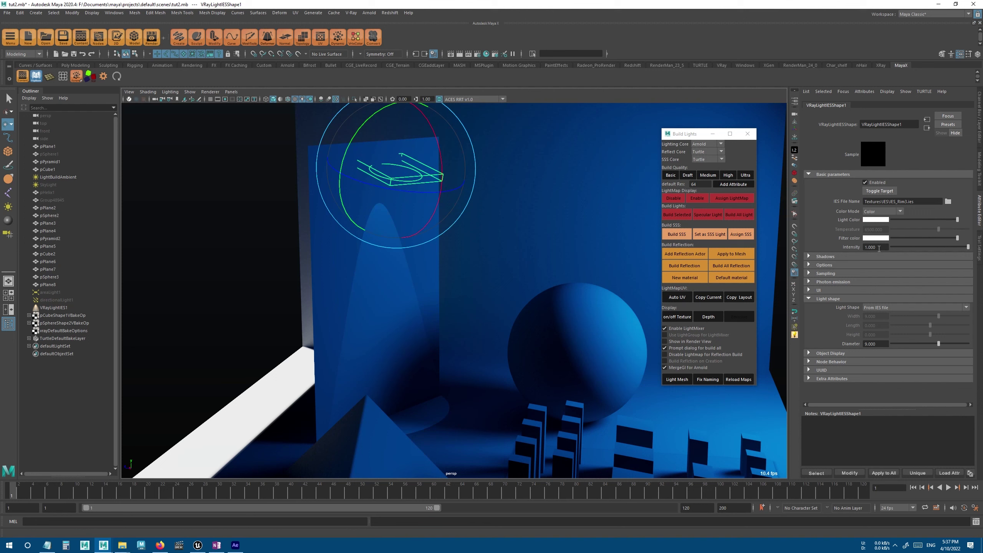
Set the IES light's intensity to 0.001.
click(875, 247)
text(.001)
key(Return)
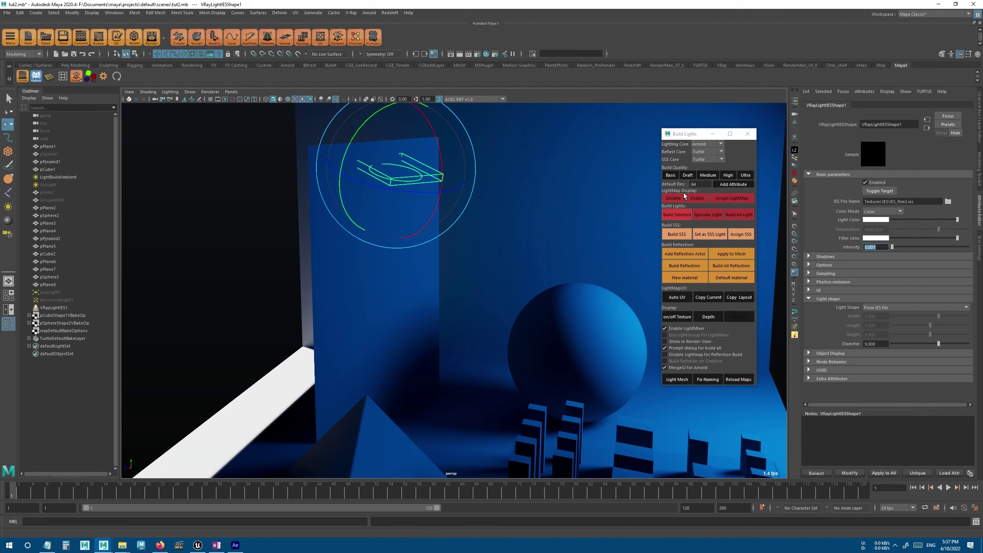
Switch the lighting core to V-Ray, build the IES light onto the tall block and close the frame buffer.
click(706, 144)
click(702, 152)
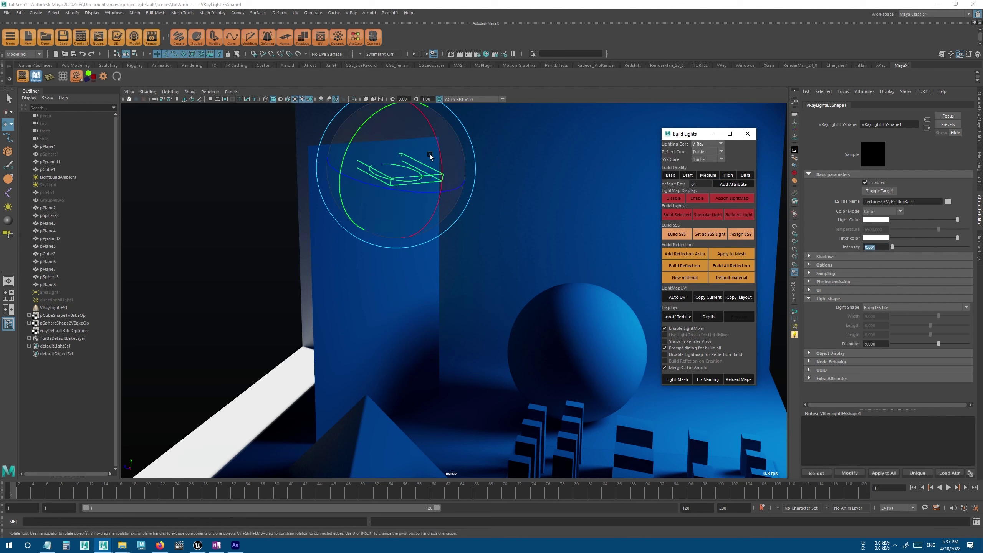
click(675, 215)
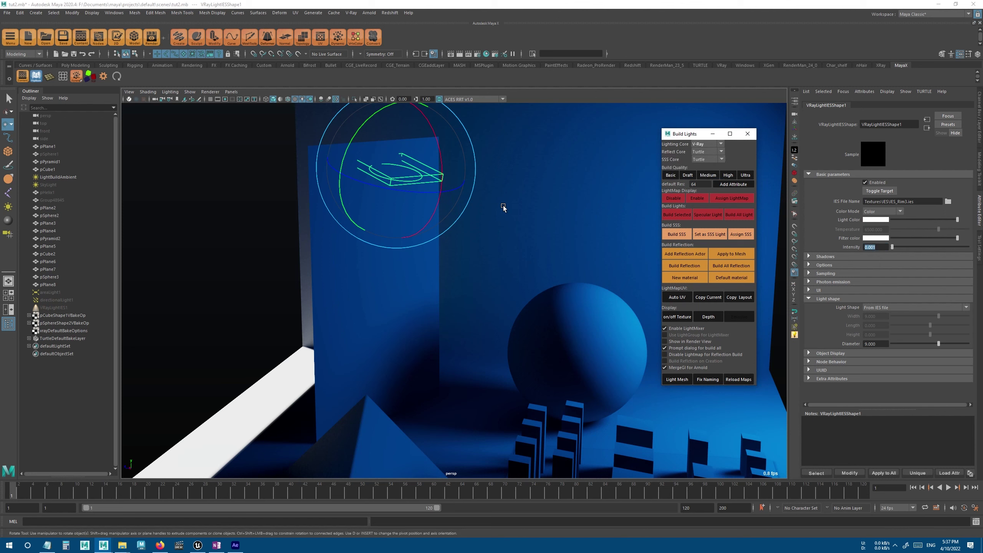
click(66, 308)
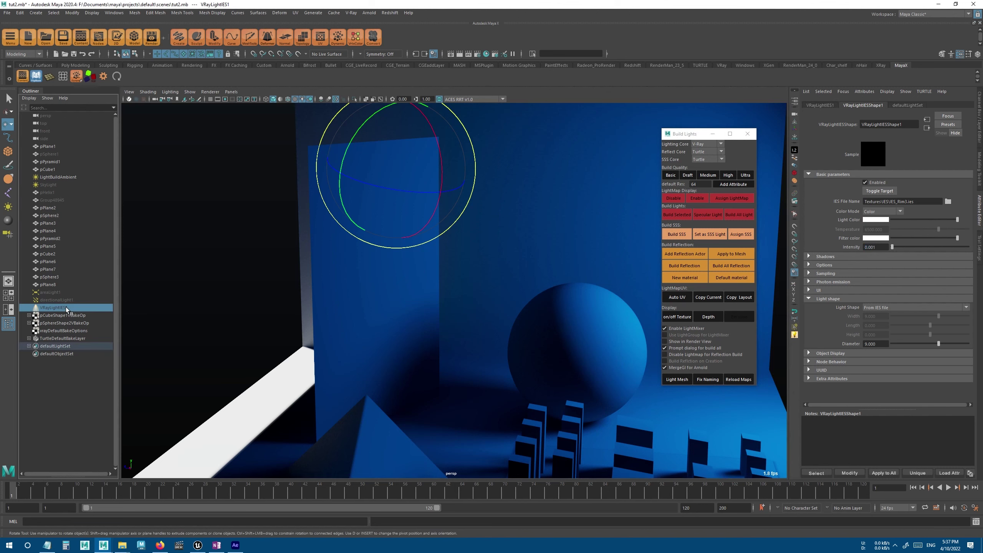
click(367, 292)
click(677, 215)
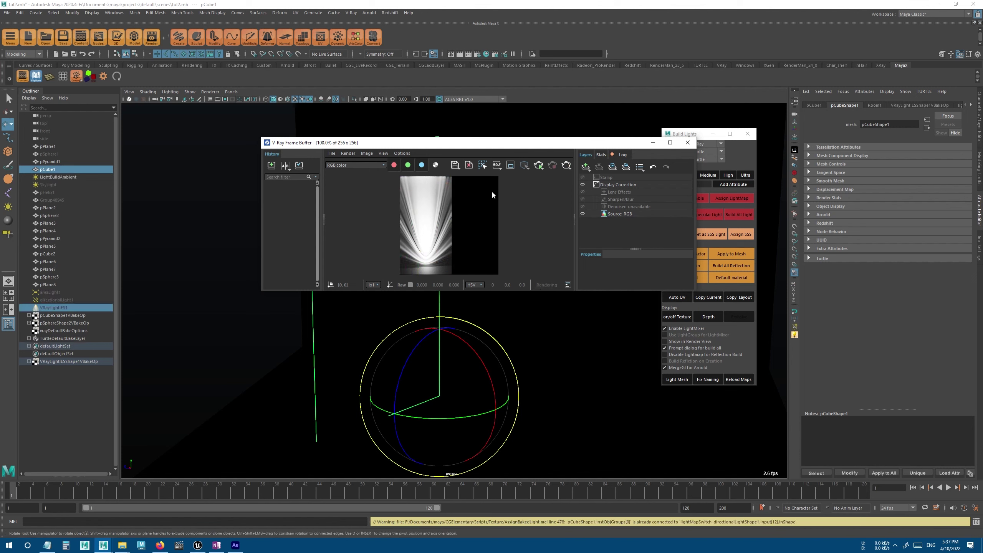
click(688, 142)
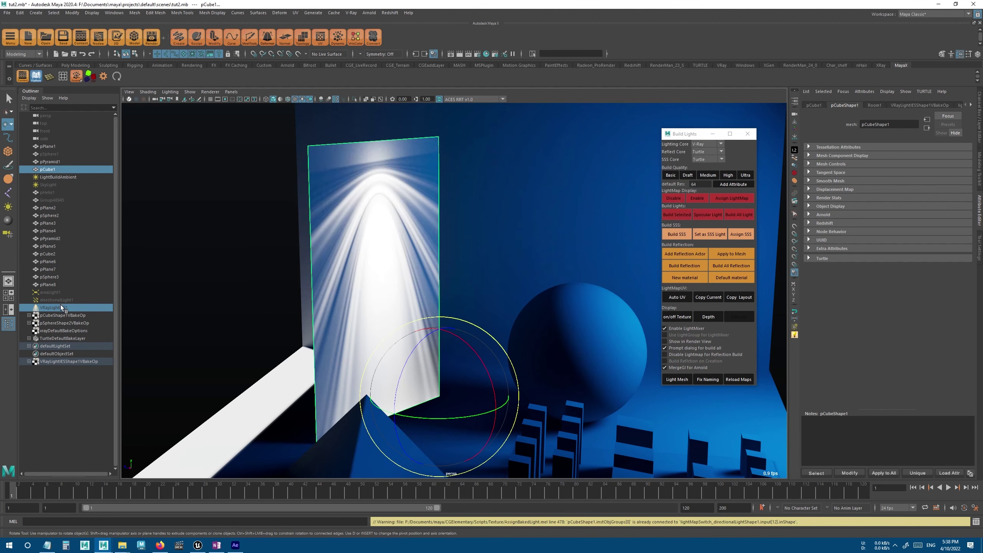
Examine the baked IES light pattern on the tall block together with the rest of the room.
alt+drag(388, 279, 443, 281)
key(q)
click(443, 281)
mouse_move(484, 281)
alt+right_down()
mouse_move(443, 281)
mouse_move(473, 282)
alt+right_up()
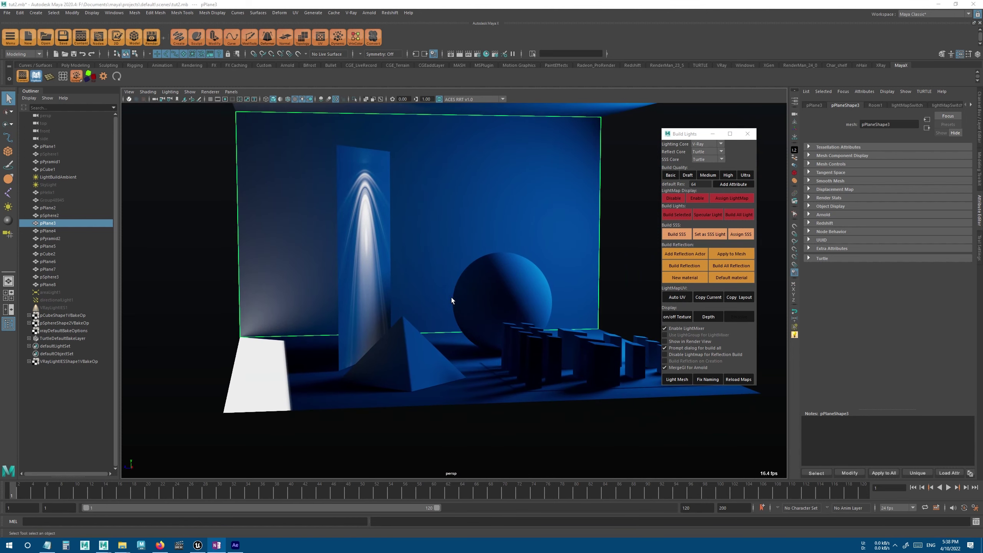
alt+middle_drag(467, 276, 450, 293)
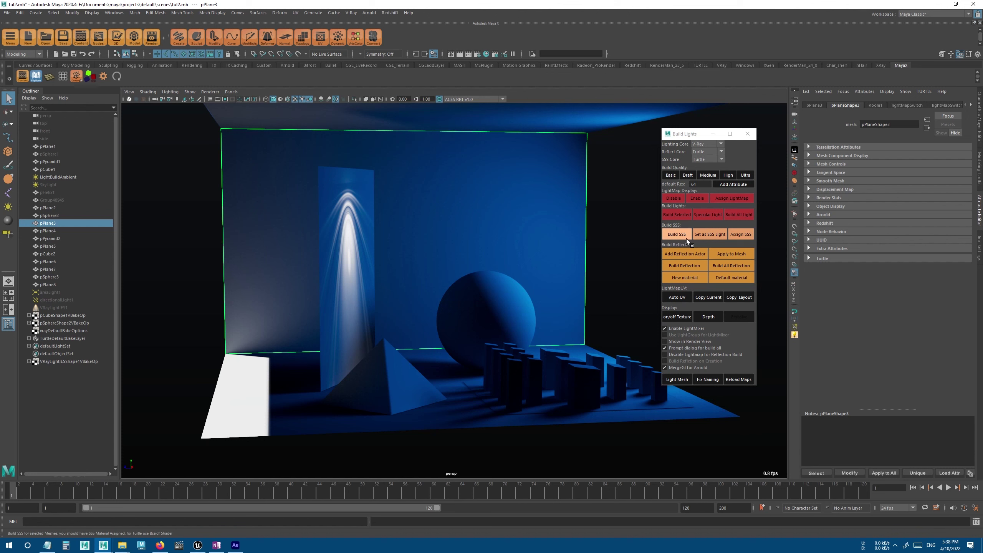
click(509, 281)
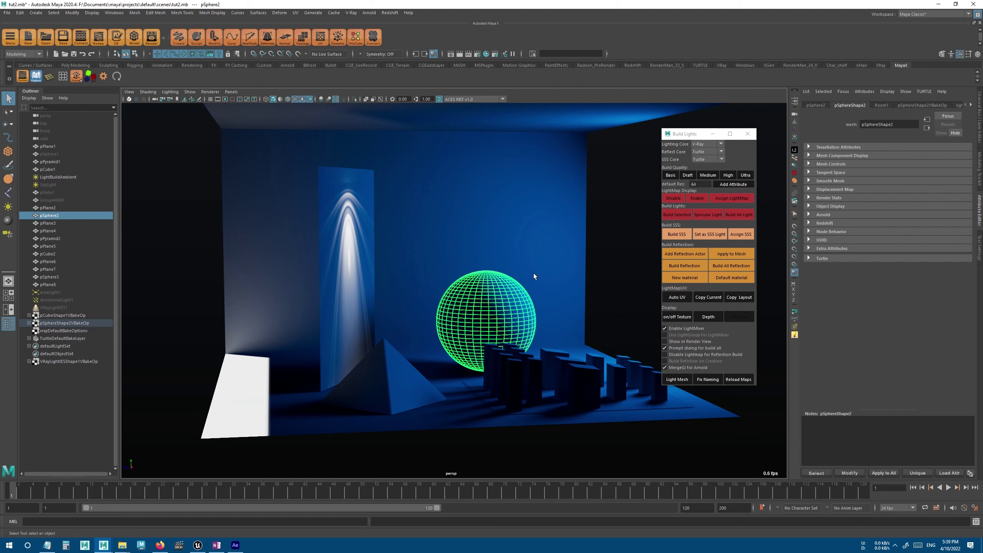
click(624, 280)
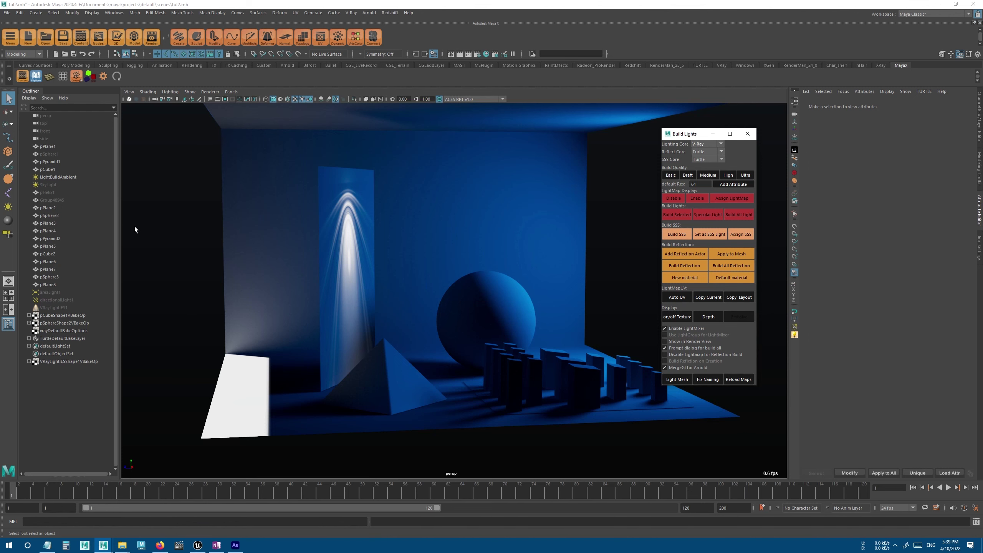
Set Lock Build to 1 for the directional, area and IES lights and the skylight.
click(69, 299)
alt+drag(507, 259, 465, 263)
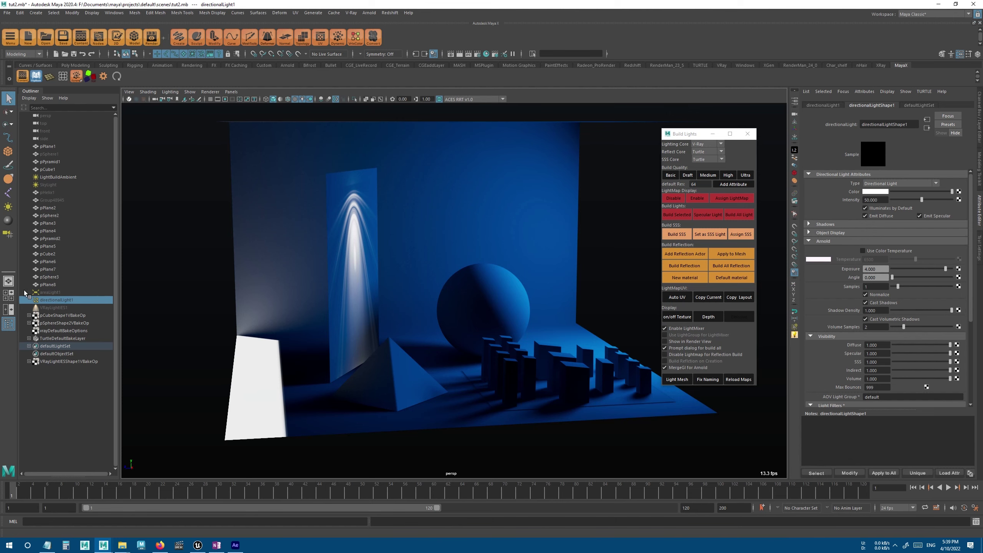
key(ctrl+a)
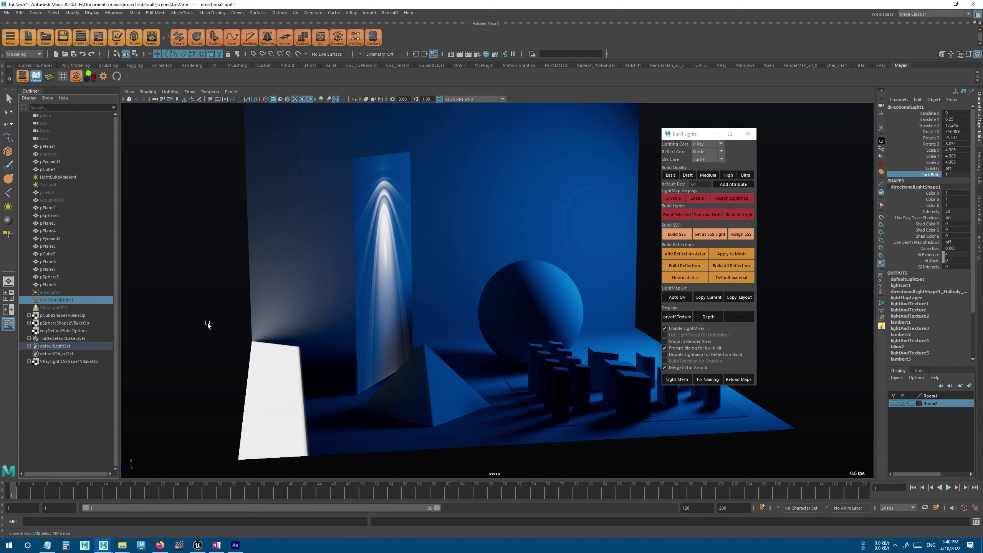
drag(65, 290, 65, 309)
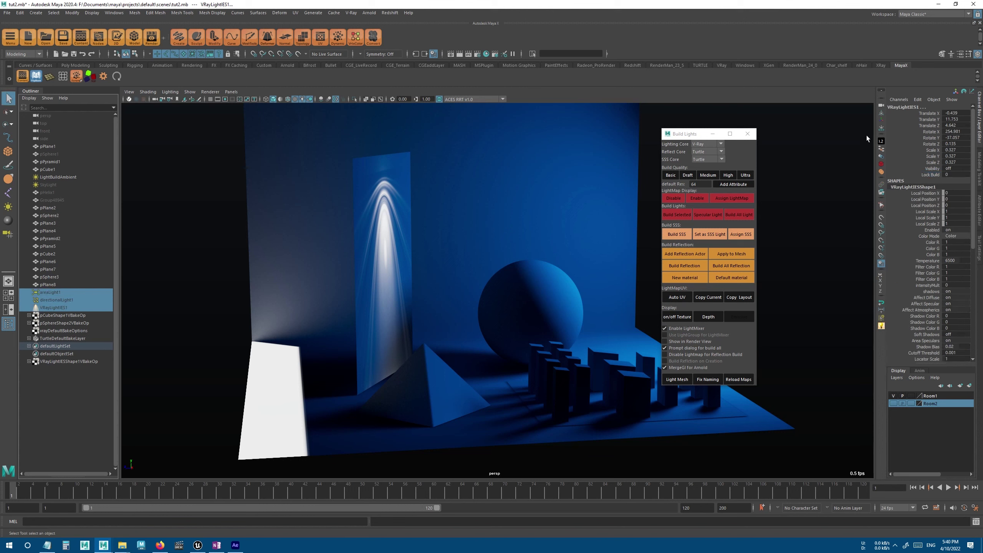
middle_drag(381, 228, 467, 270)
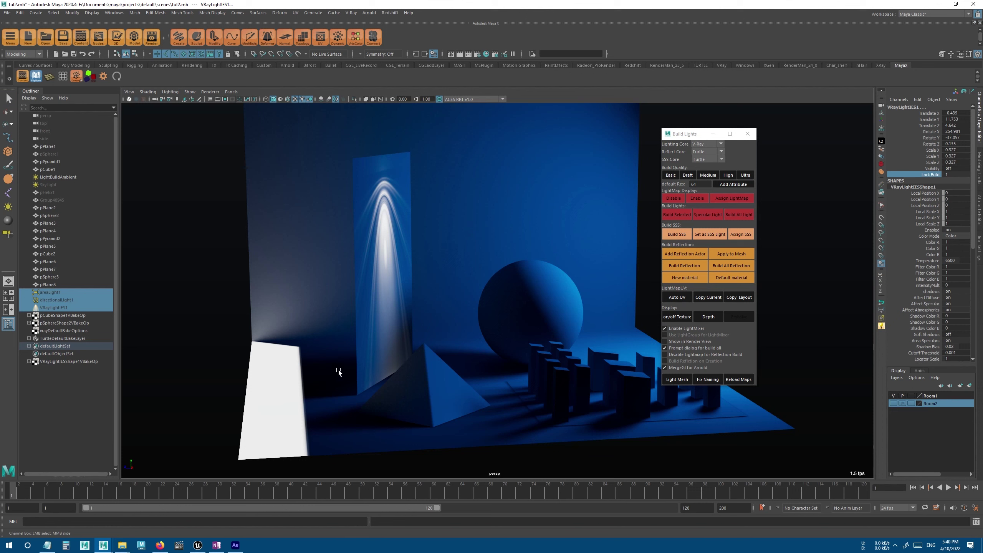
click(69, 184)
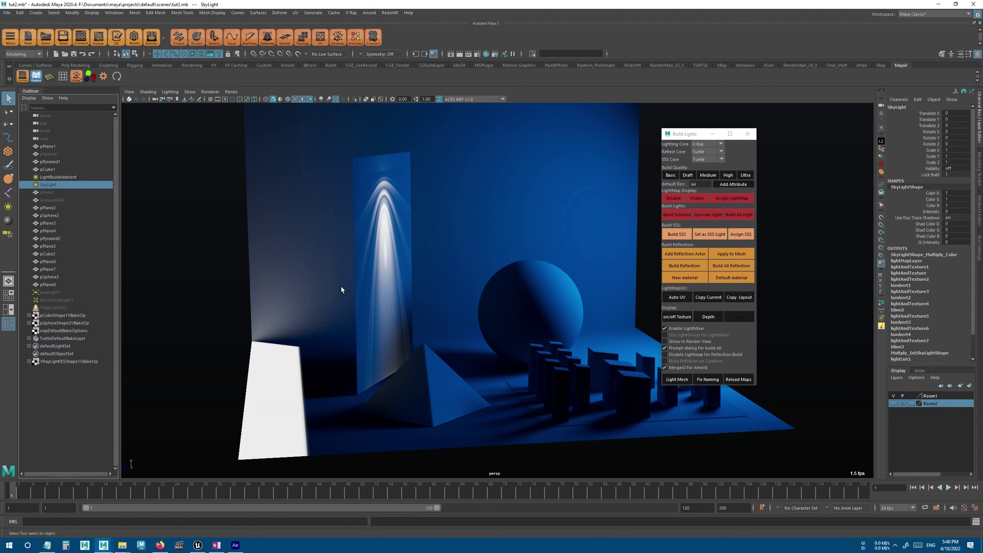
Clear the selection and create a spot light in the scene.
click(276, 243)
click(236, 258)
scroll(437, 232, down, 3)
alt+middle_drag(437, 232, 422, 245)
alt+right_drag(422, 244, 482, 258)
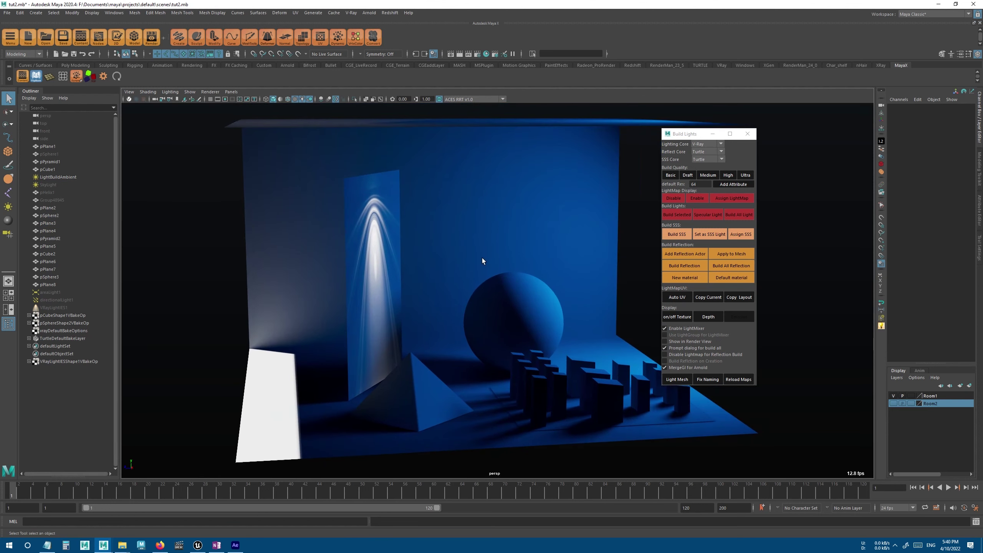
alt+middle_drag(482, 258, 465, 258)
click(52, 15)
click(53, 13)
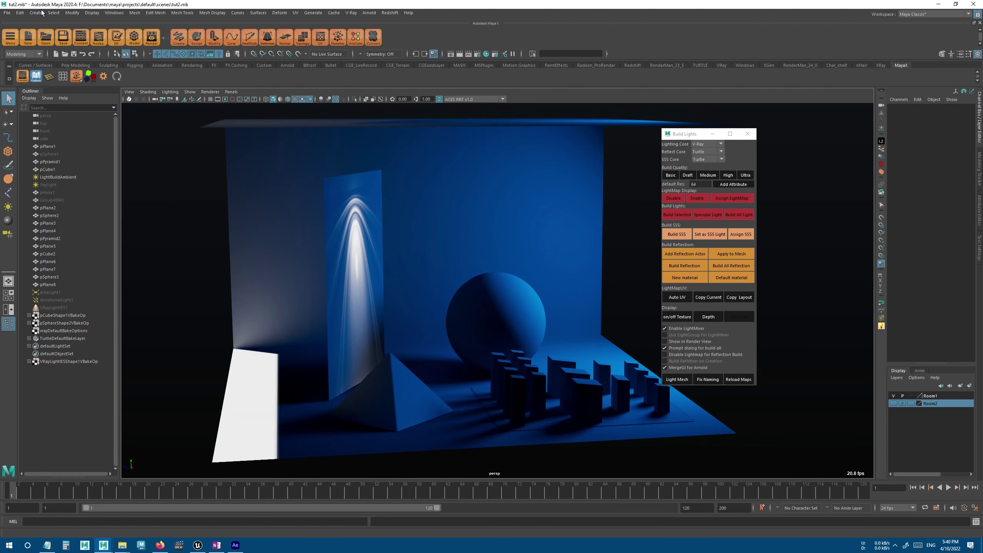
click(36, 12)
mouse_move(102, 56)
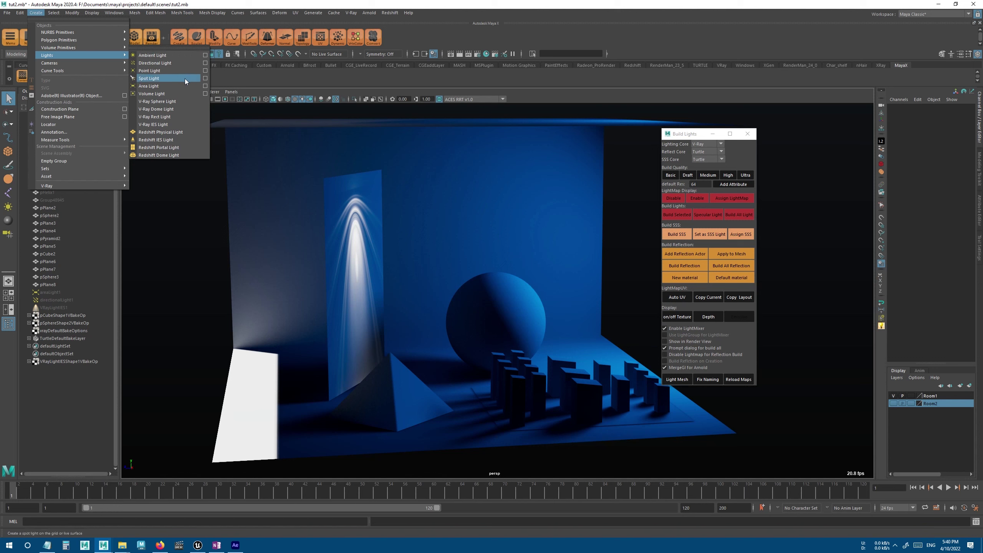
click(184, 79)
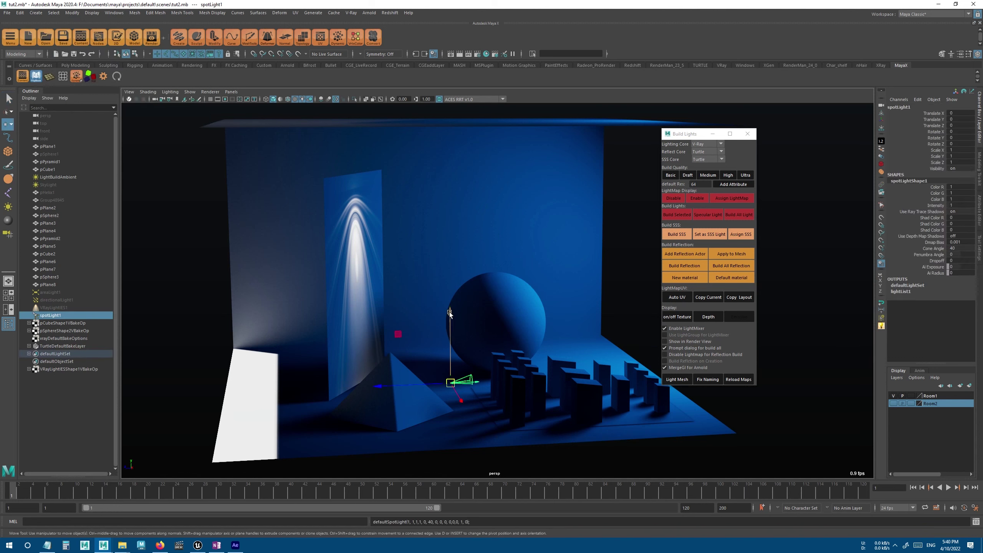
Scale the spot light to about 3.4, raise it above the room and rotate it to point down toward the sphere.
drag(450, 312, 450, 115)
key(r)
drag(450, 186, 540, 188)
key(e)
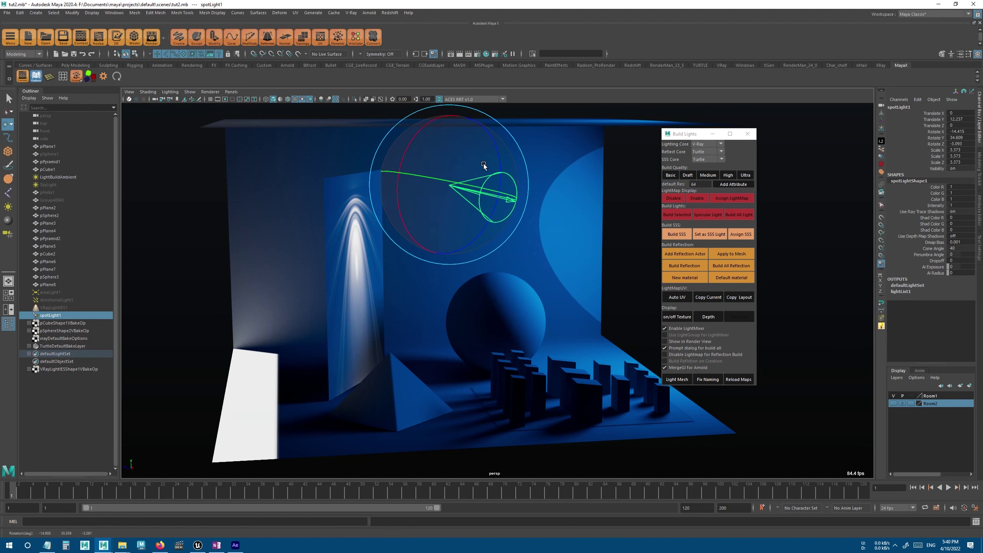
drag(484, 166, 439, 114)
key(w)
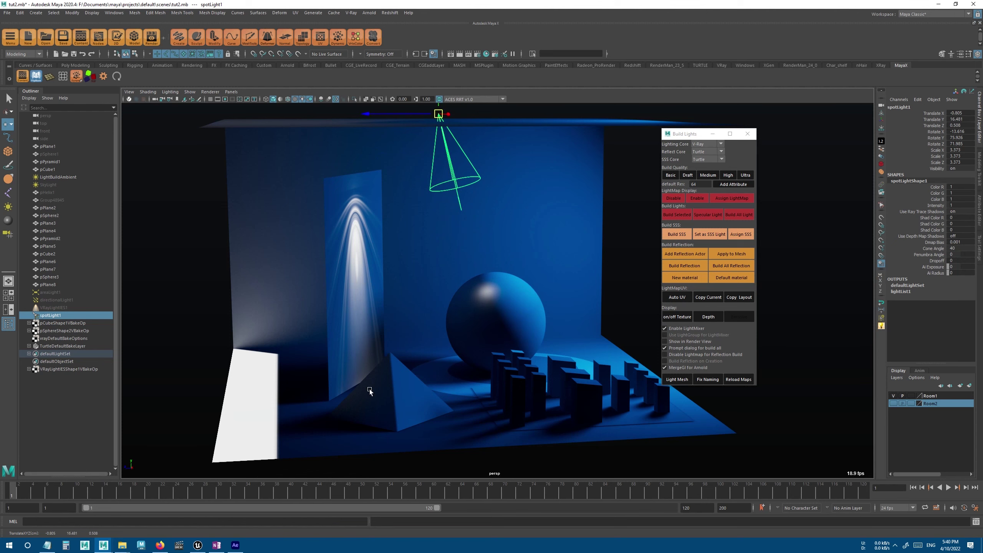
Set the spot light's penumbra angle to about 7.8 and lower the light below the ceiling.
key(ctrl+a)
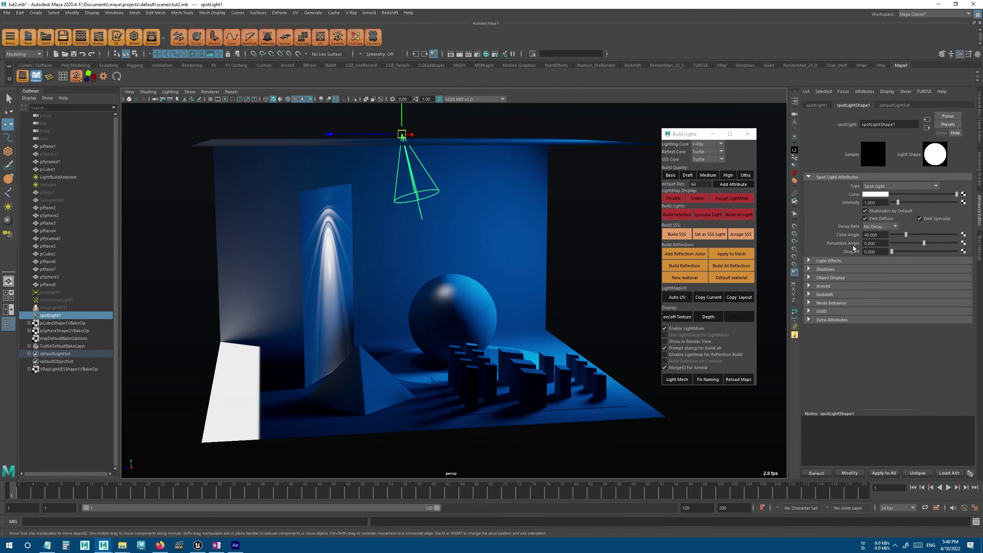
drag(923, 243, 949, 245)
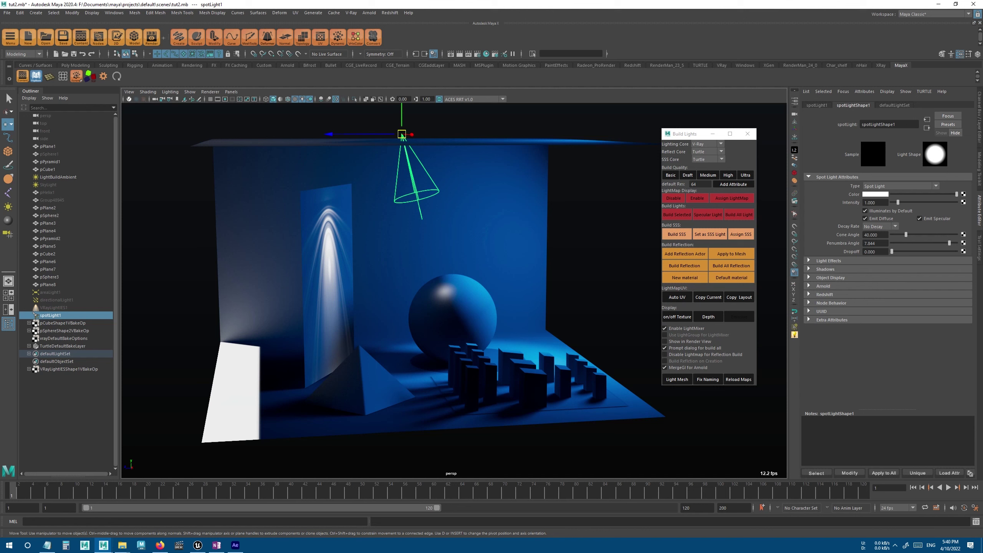
key(alt+Tab)
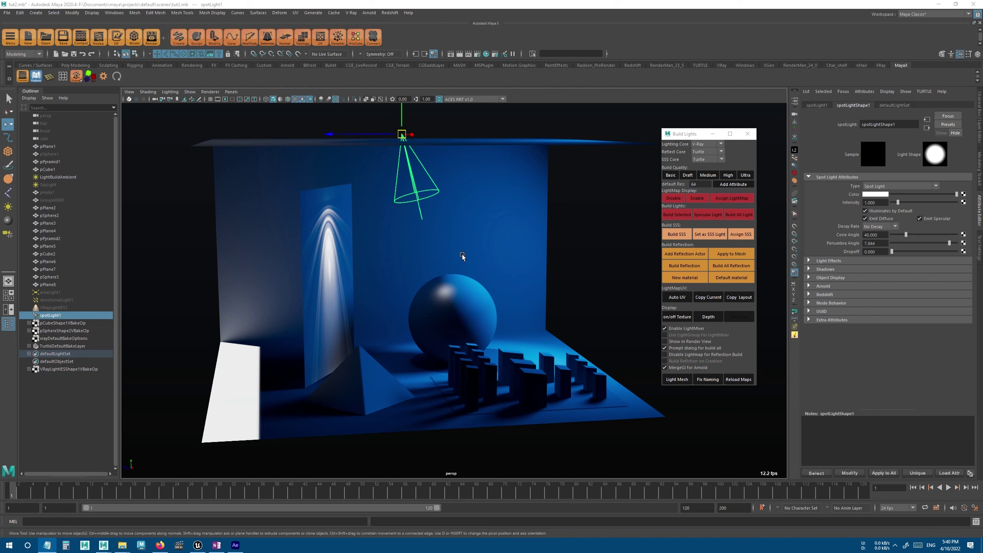
drag(402, 117, 402, 154)
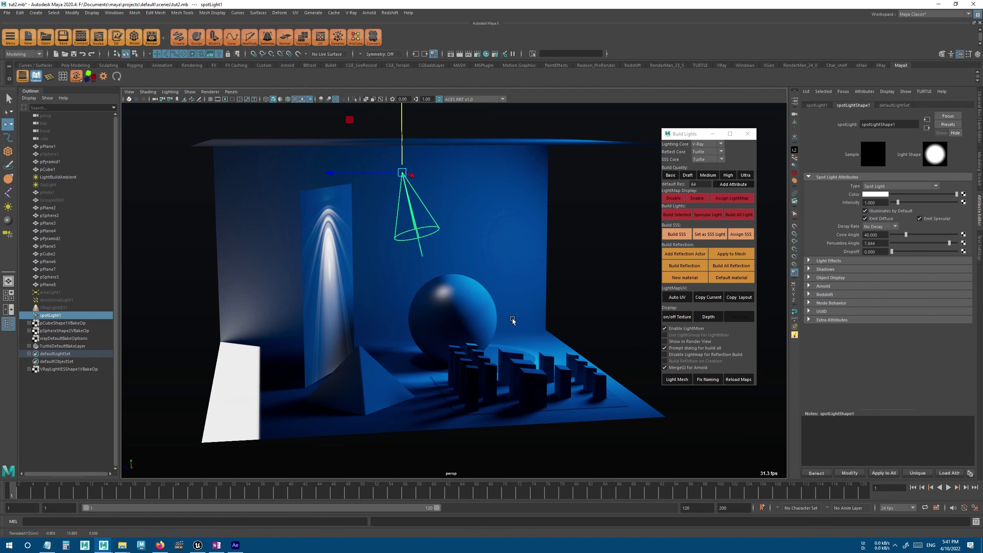
Hide the Room1 display layer and clear the selection.
click(502, 277)
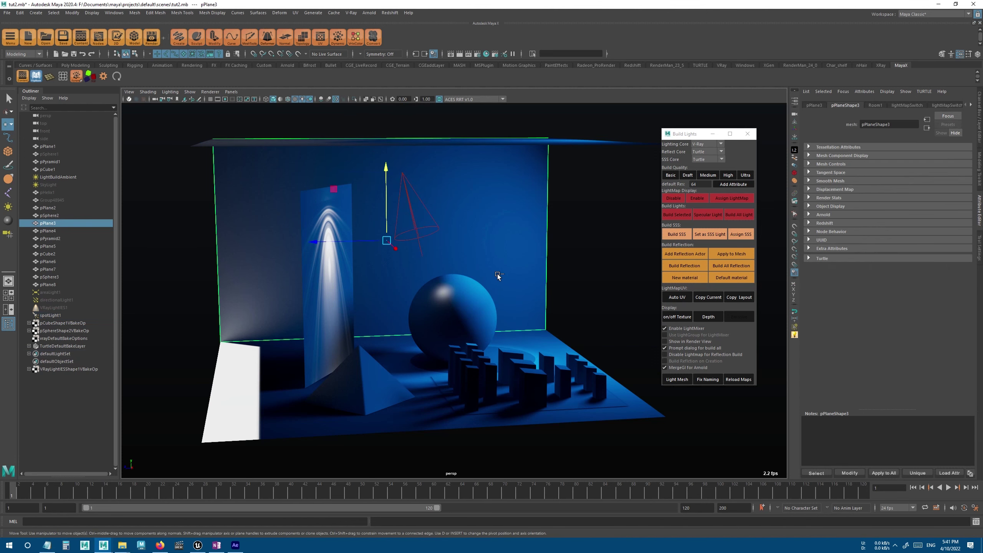
key(ctrl+a)
click(893, 396)
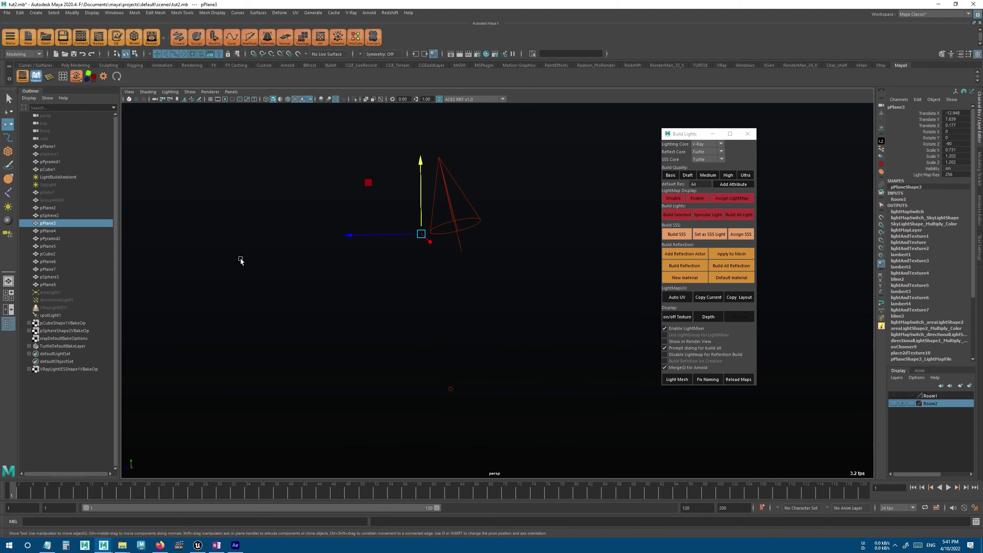
click(544, 233)
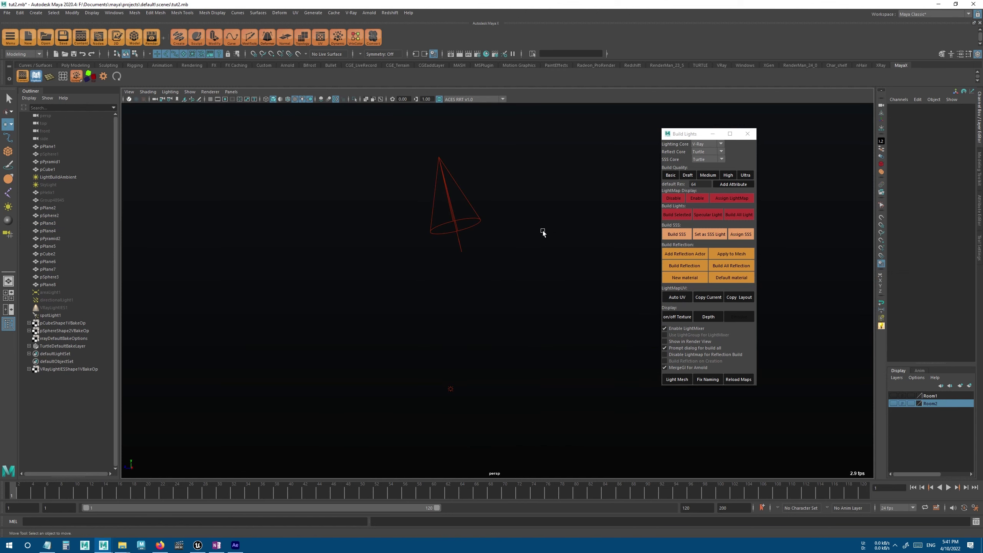
Move the spot light into the second room near the back wall and scale it up to 7.6.
drag(499, 169, 356, 384)
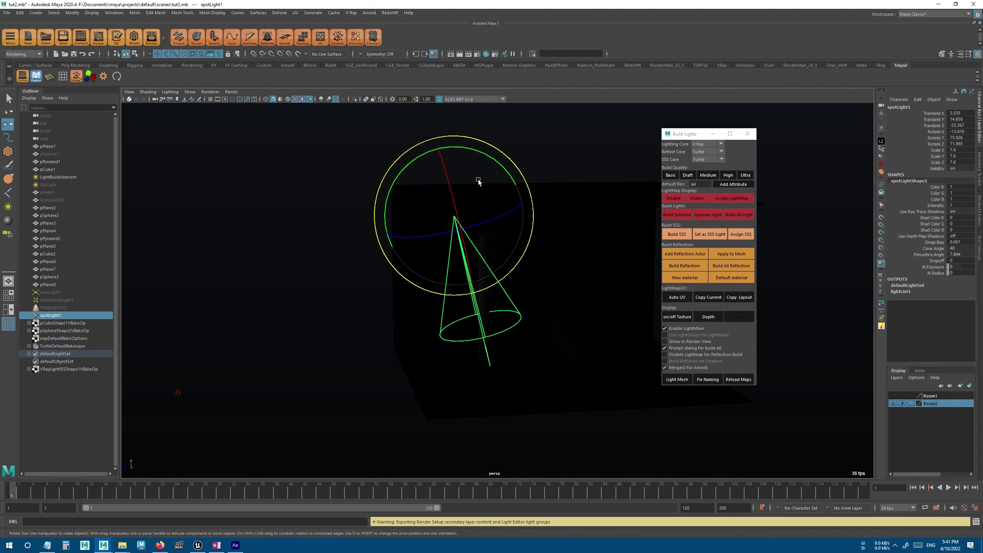
key(w)
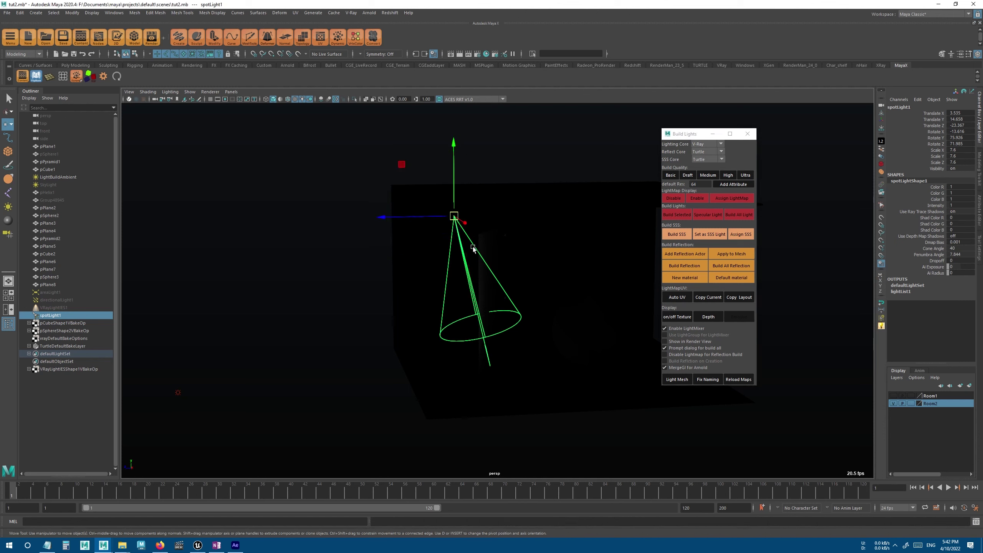
drag(463, 219, 436, 204)
Delete the tall block, the pyramid and the pillar mesh from the second room, keeping the sphere.
click(481, 231)
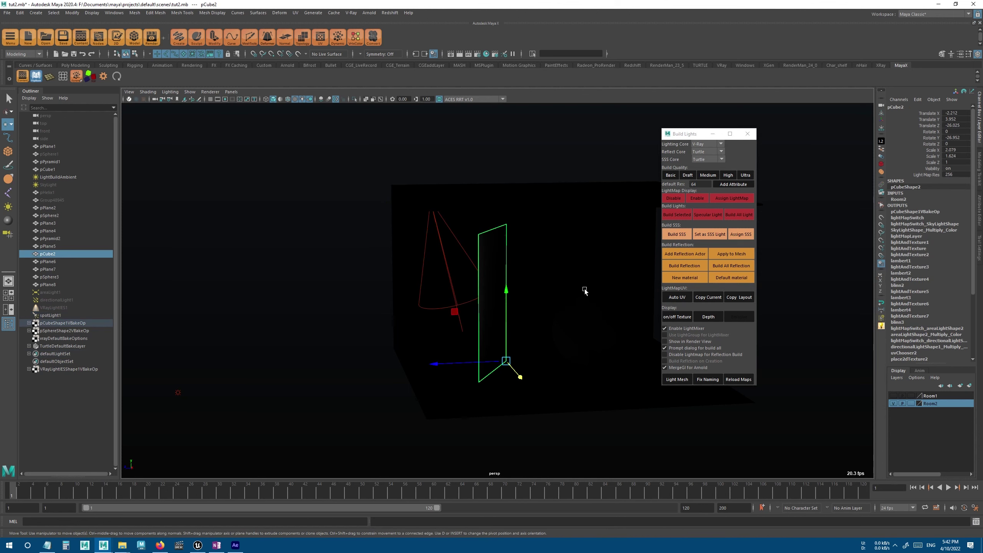
alt+middle_drag(534, 261, 476, 260)
alt+drag(515, 337, 467, 318)
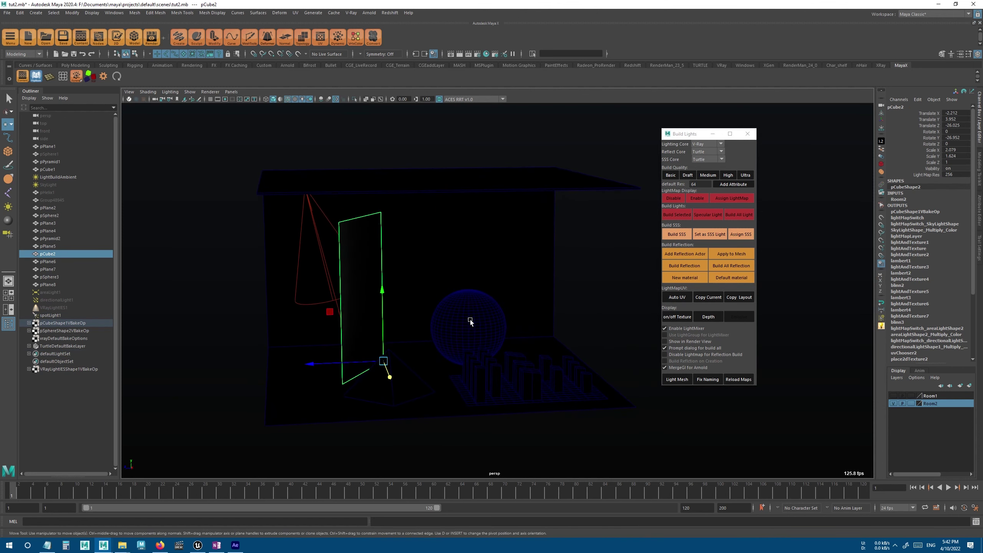
click(467, 321)
shift+click(493, 388)
shift+click(392, 387)
key(Delete)
click(347, 285)
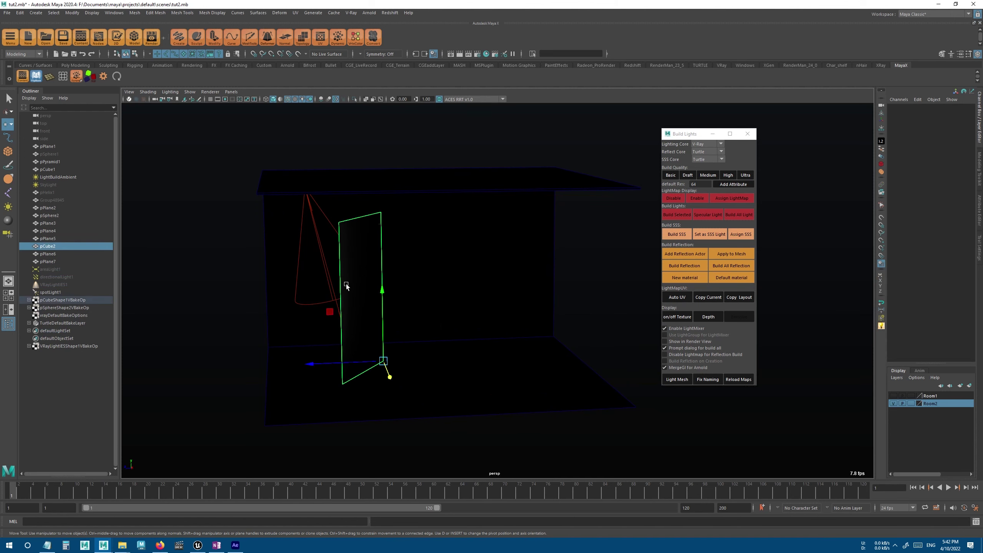
key(ctrl+z)
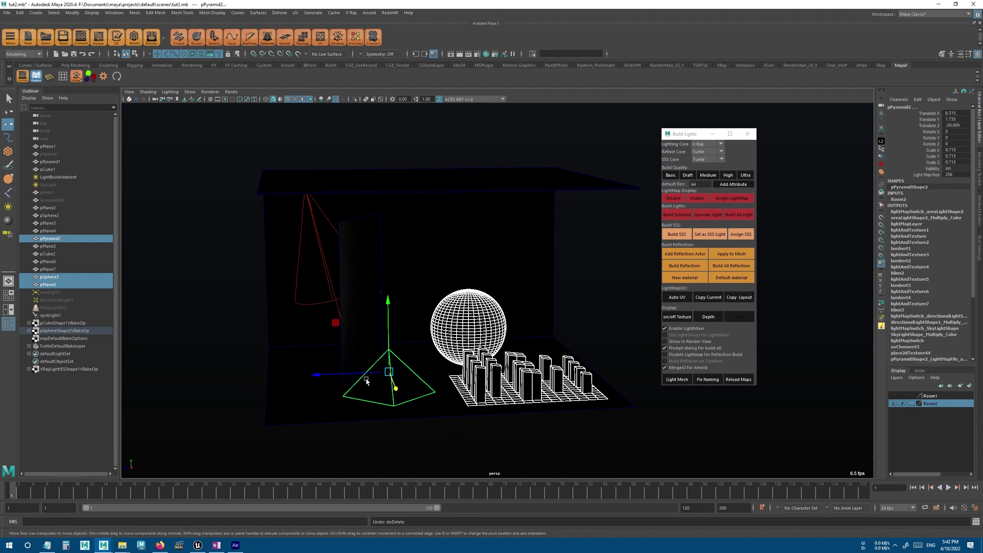
ctrl+click(467, 322)
key(Delete)
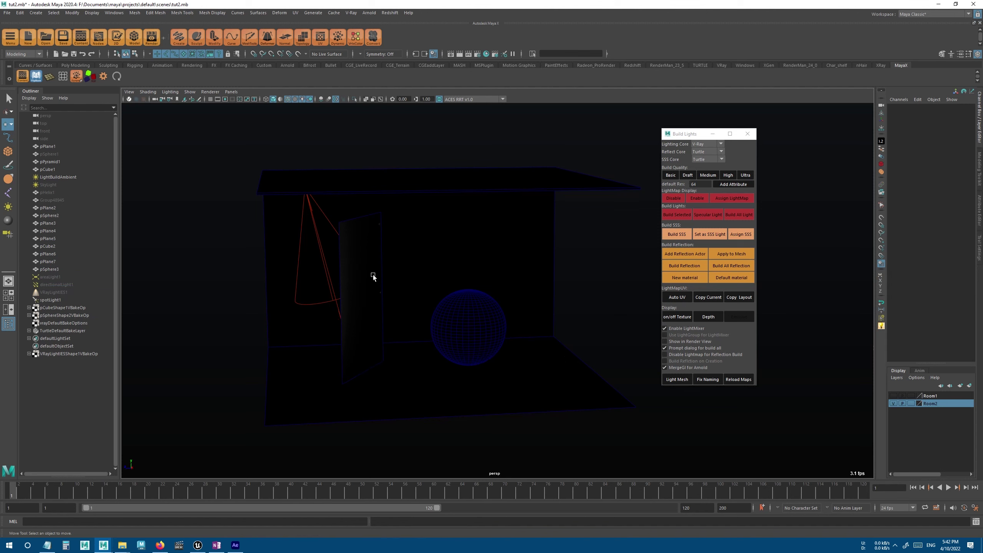
Shift the second room's sphere toward the middle of the floor and rotate the spot light toward it.
click(456, 331)
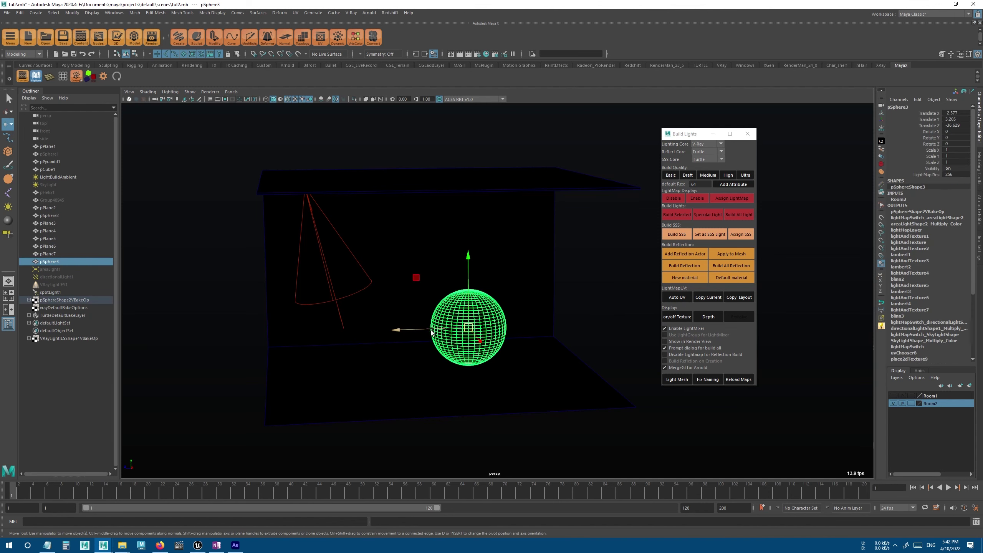
drag(434, 334, 392, 333)
click(274, 202)
click(314, 219)
key(e)
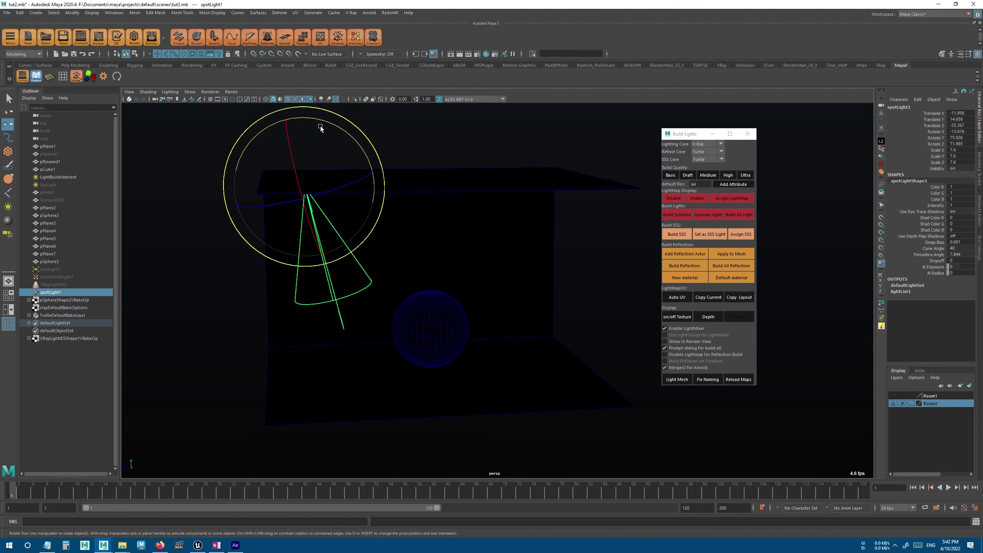
drag(340, 129, 307, 116)
Disable the lightmap display, then bring the spot light forward from the back wall and aim it at the sphere and floor.
click(676, 199)
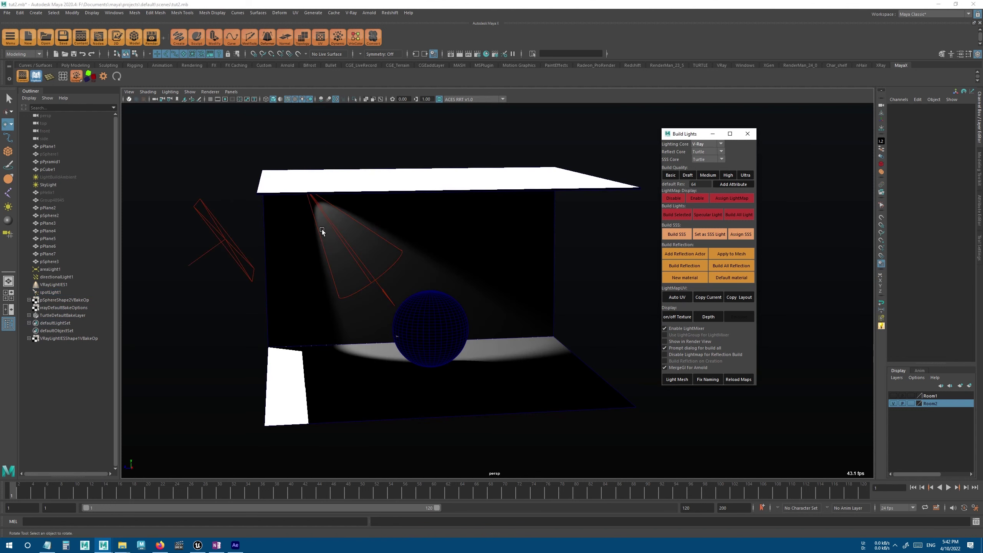
click(338, 228)
key(w)
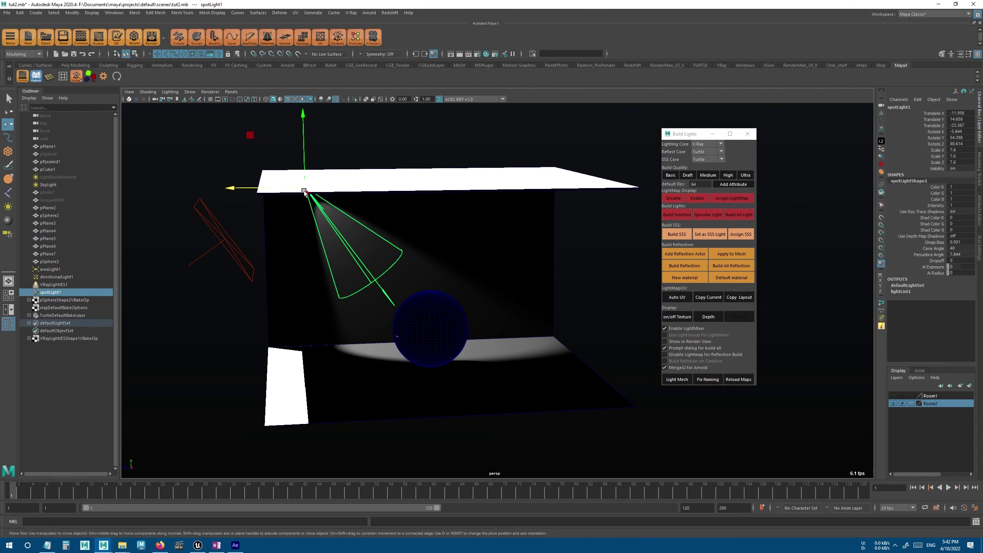
drag(307, 197, 314, 216)
key(e)
key(w)
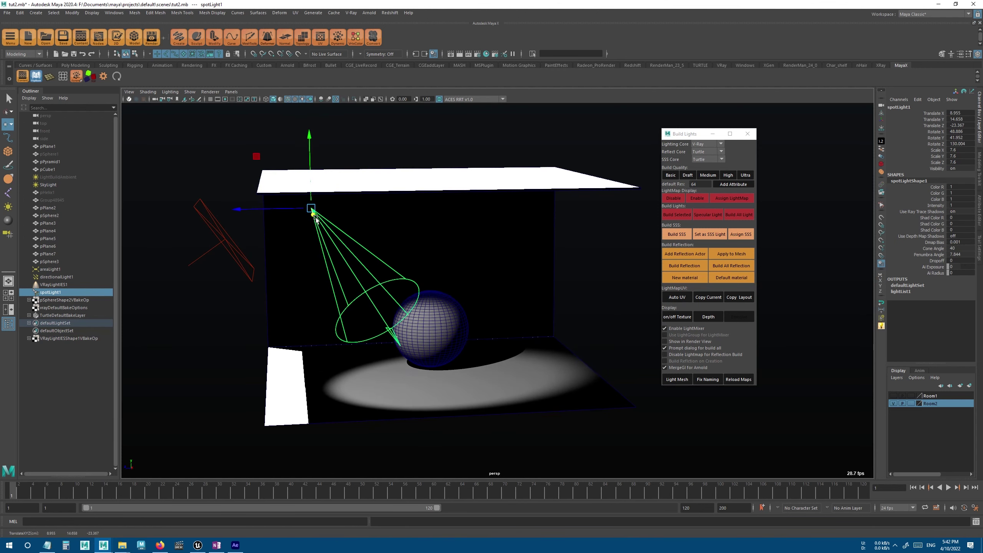
Move the area light to the opposite side of the second room and build all lights with the V-Ray core.
click(192, 264)
drag(160, 239, 553, 237)
alt+drag(413, 316, 451, 319)
click(586, 295)
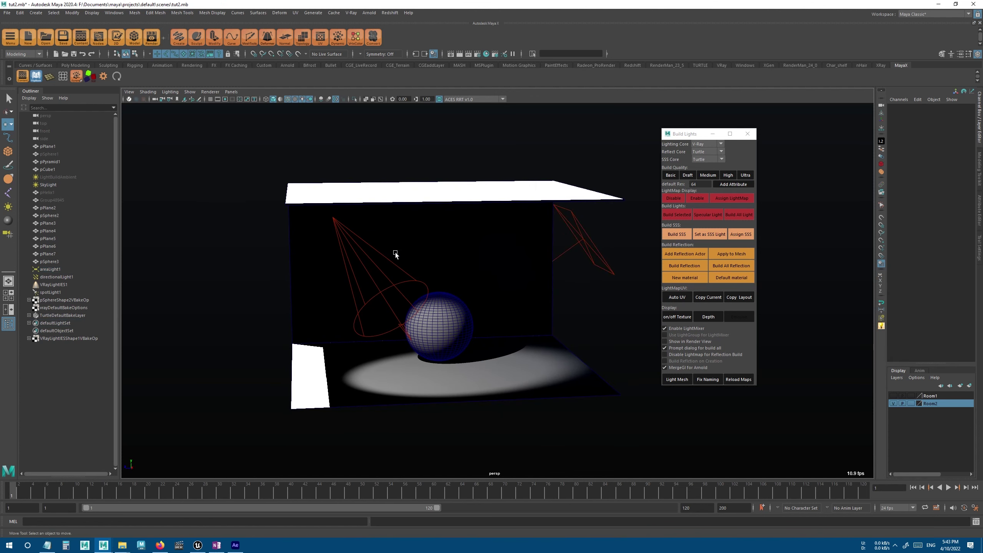
click(741, 215)
click(513, 241)
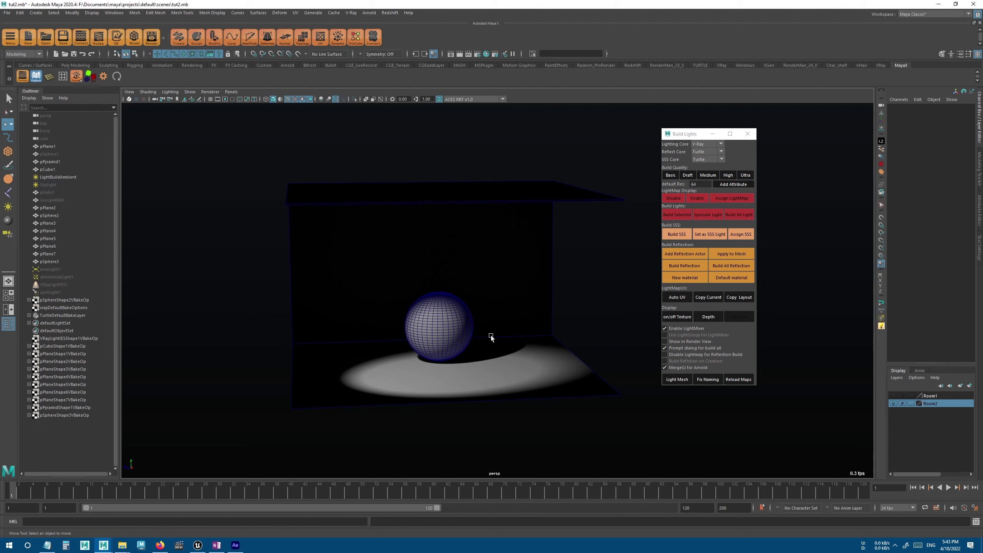
Turn off the wireframe overlay and examine the baked spot light on the sphere and floor.
click(288, 100)
alt+right_drag(428, 325, 467, 329)
alt+drag(468, 329, 546, 395)
alt+right_drag(547, 395, 493, 359)
alt+middle_drag(493, 359, 298, 331)
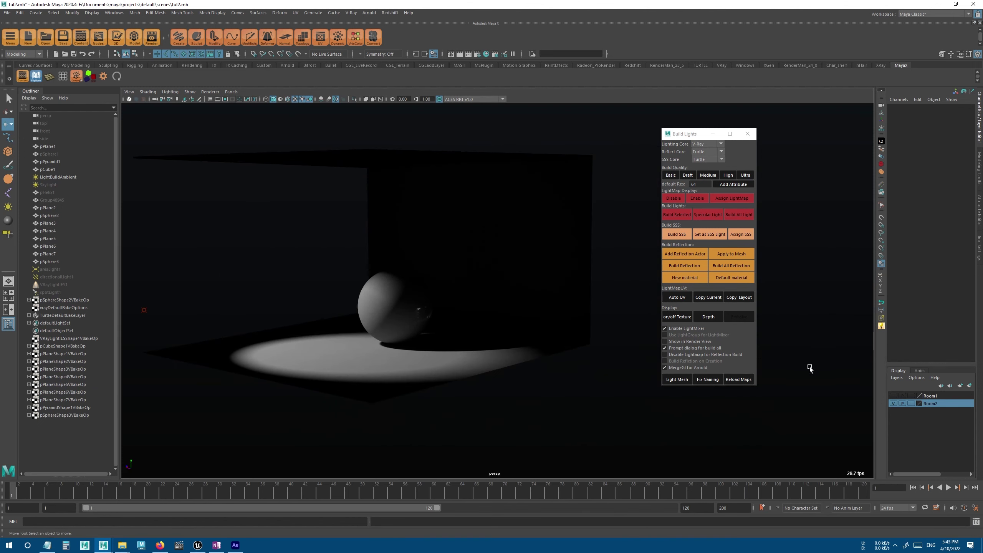
Show the Room1 layer again and frame both rooms side by side.
click(894, 395)
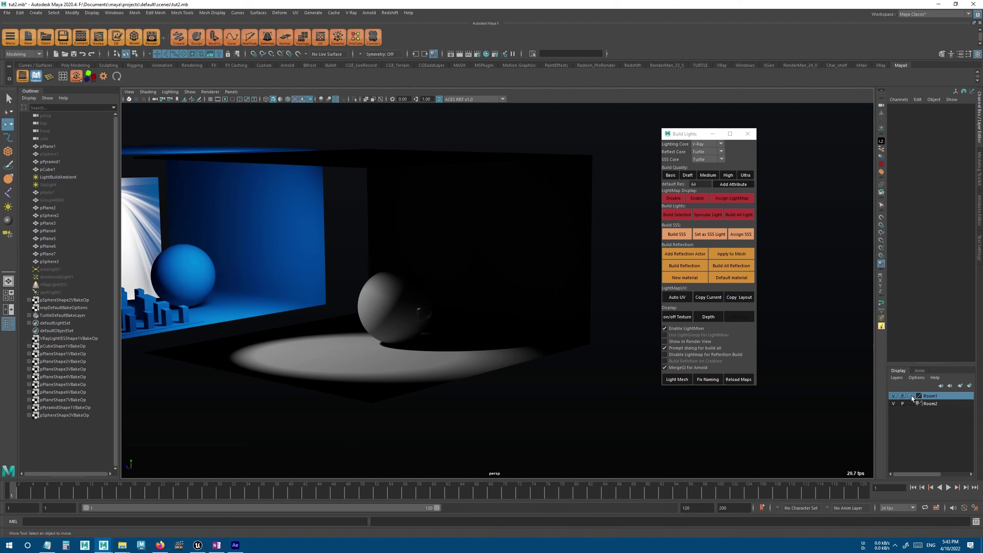
alt+right_drag(373, 342, 263, 341)
alt+drag(263, 341, 294, 338)
alt+middle_drag(294, 338, 317, 300)
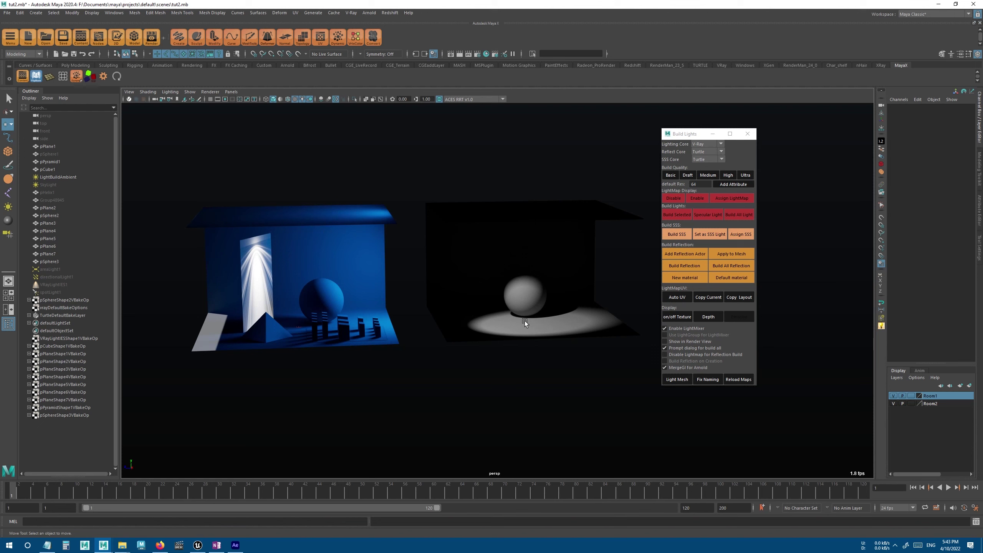
alt+right_drag(525, 321, 498, 356)
alt+drag(498, 356, 501, 317)
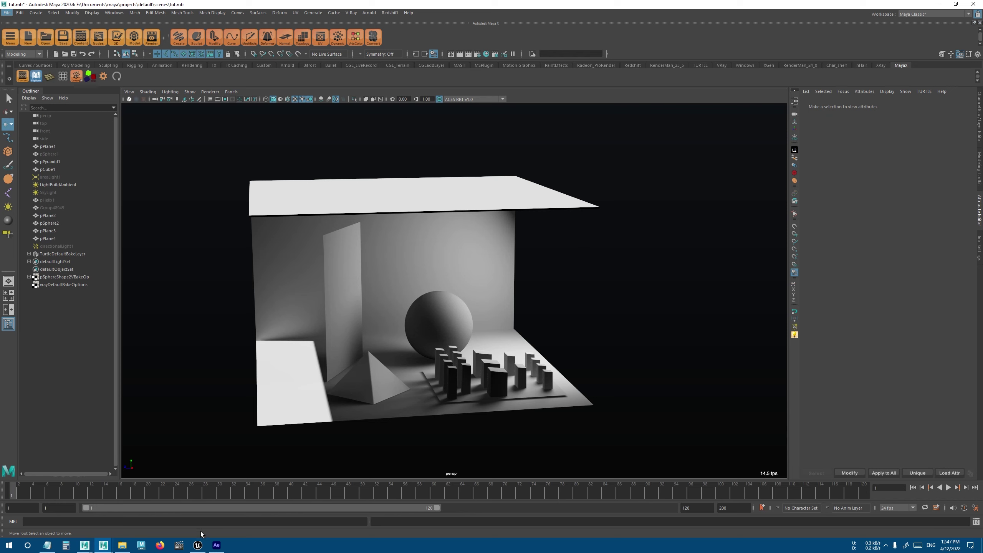
Switch to Unreal Editor, duplicate the sphere and the plane of blocks, and raise the copies above the originals to location 90, 60, 60.
click(198, 545)
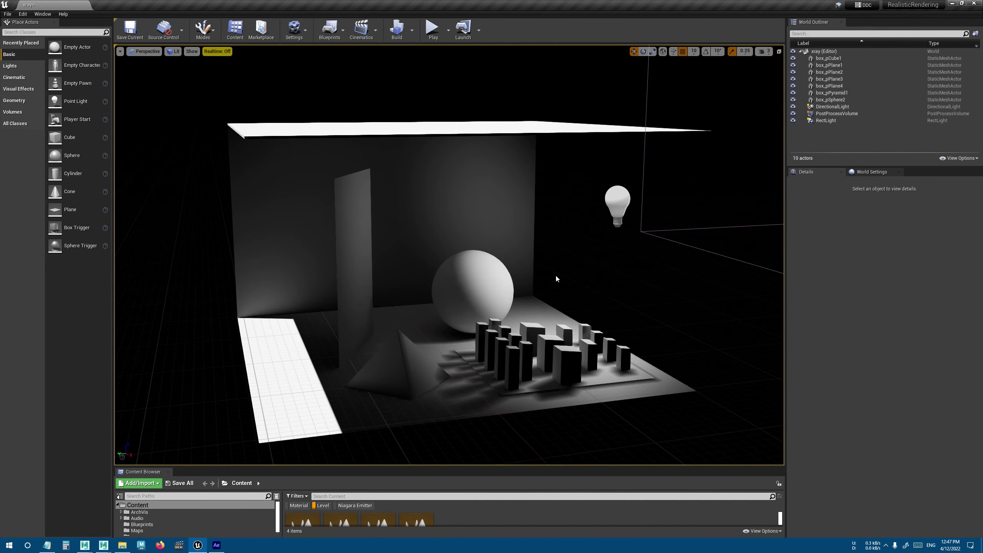
right_drag(556, 278, 561, 278)
click(489, 301)
shift+click(550, 384)
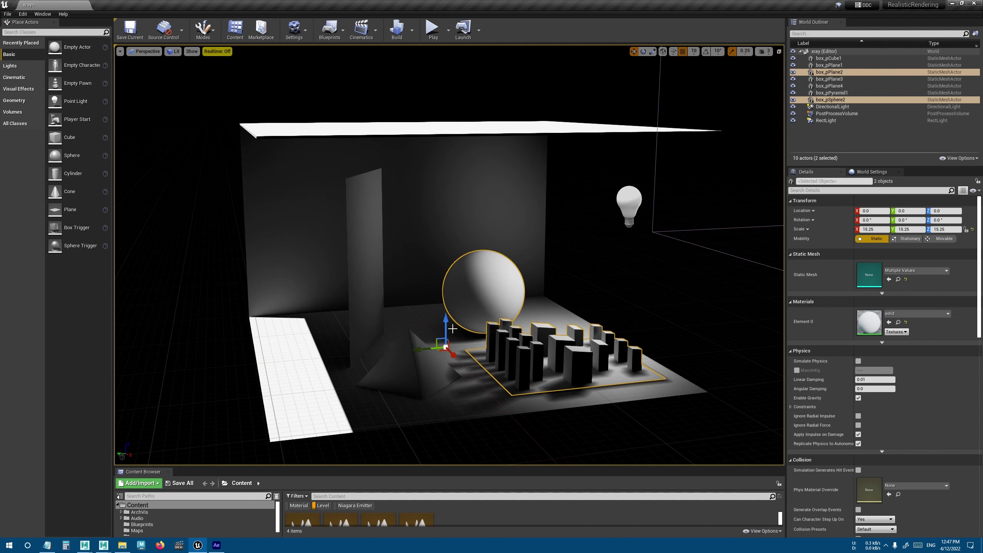
key(ctrl+w)
mouse_move(444, 323)
mouse_down()
mouse_move(462, 319)
mouse_move(444, 323)
mouse_up()
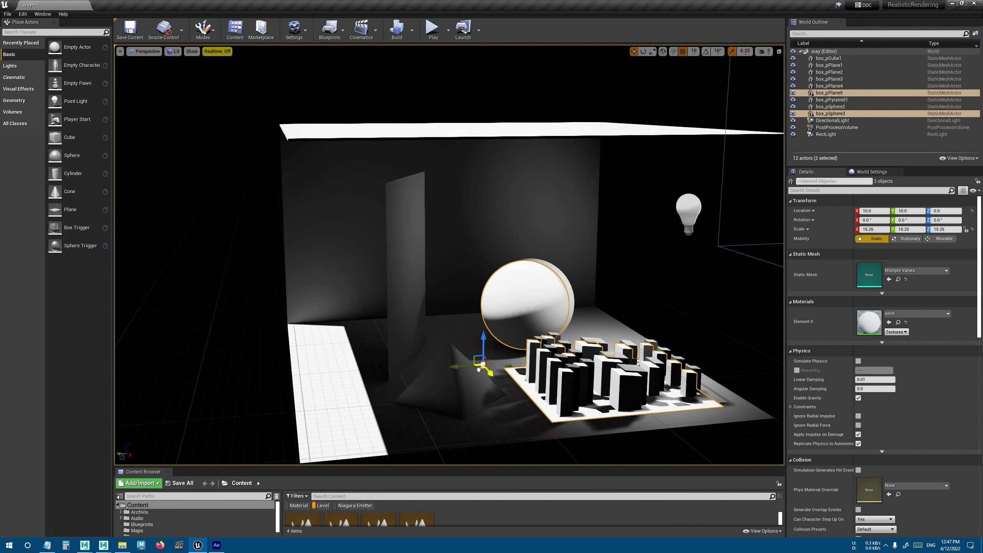
drag(477, 371, 460, 305)
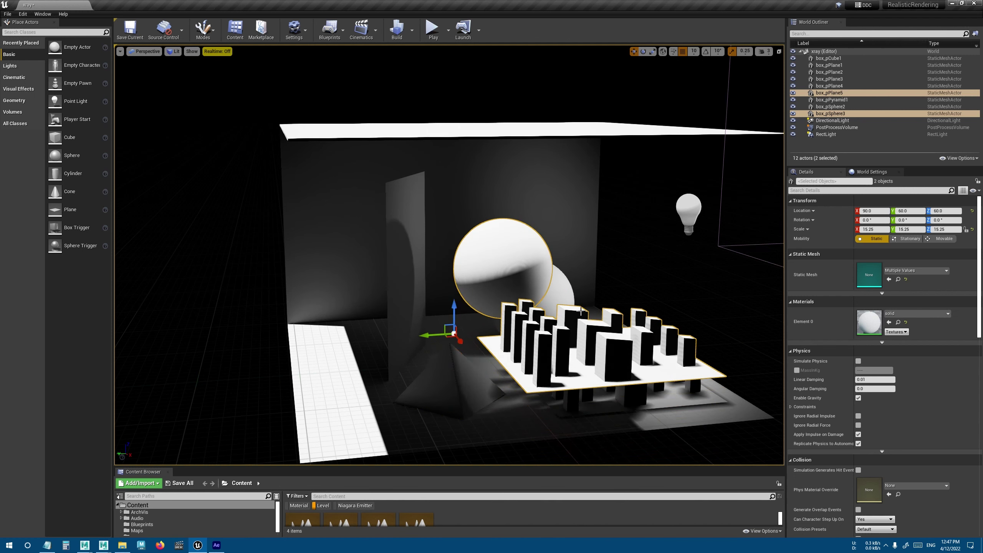
Delete the duplicated sphere and blocks and return to the Maya tut scene.
key(Delete)
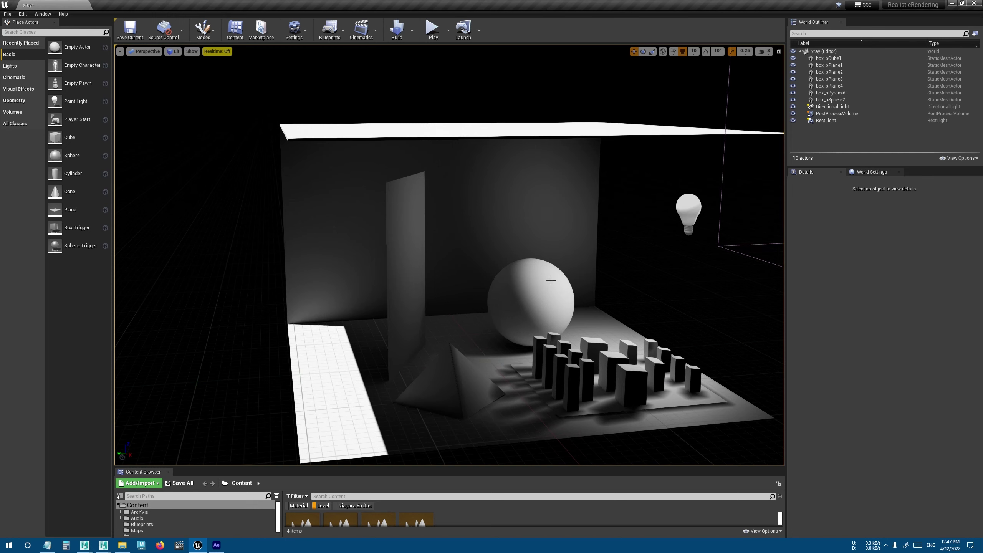
click(956, 3)
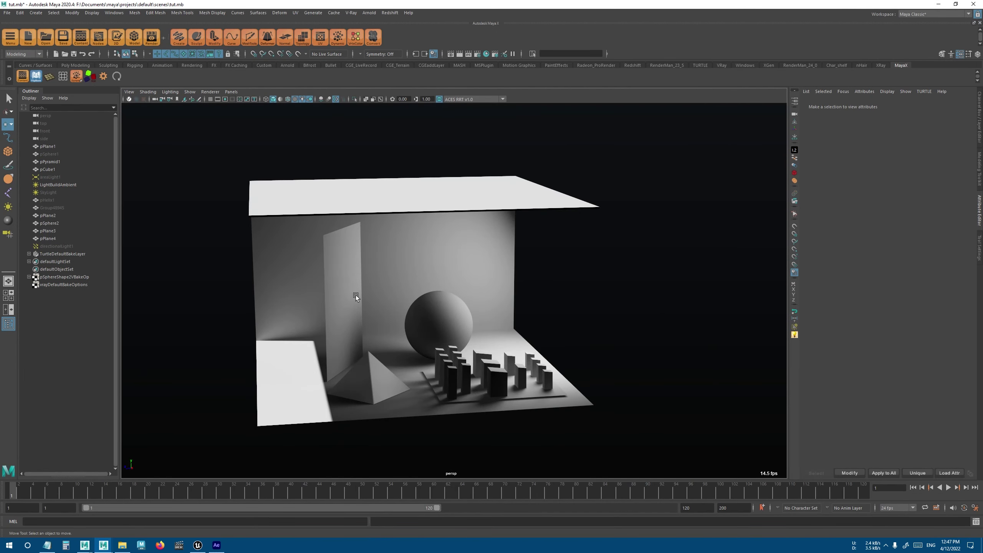
Look up the Duplicate With Lightmap shortcut among the V-Ray custom scripts in the Hotkey Editor, and save and close the editor.
click(114, 12)
mouse_move(162, 86)
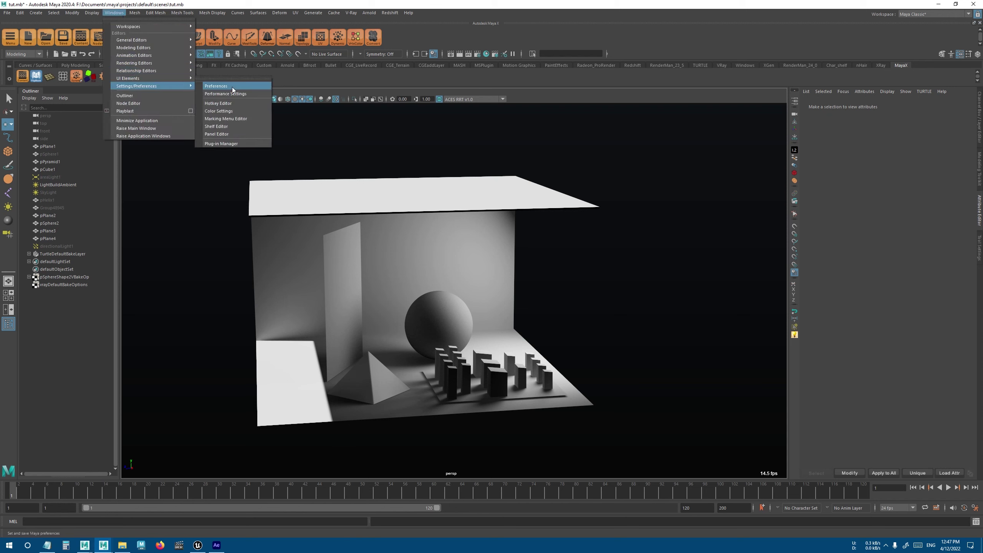
click(235, 103)
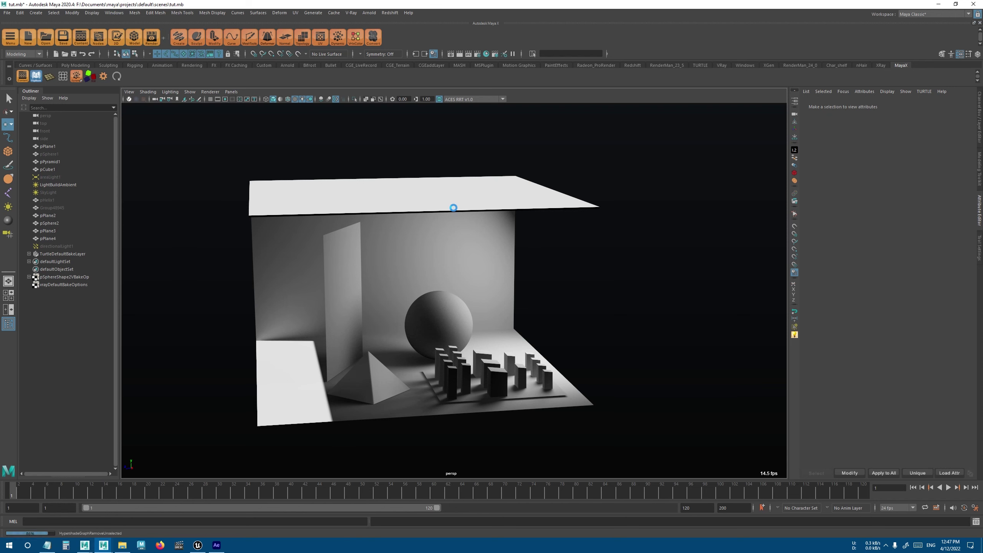
click(229, 212)
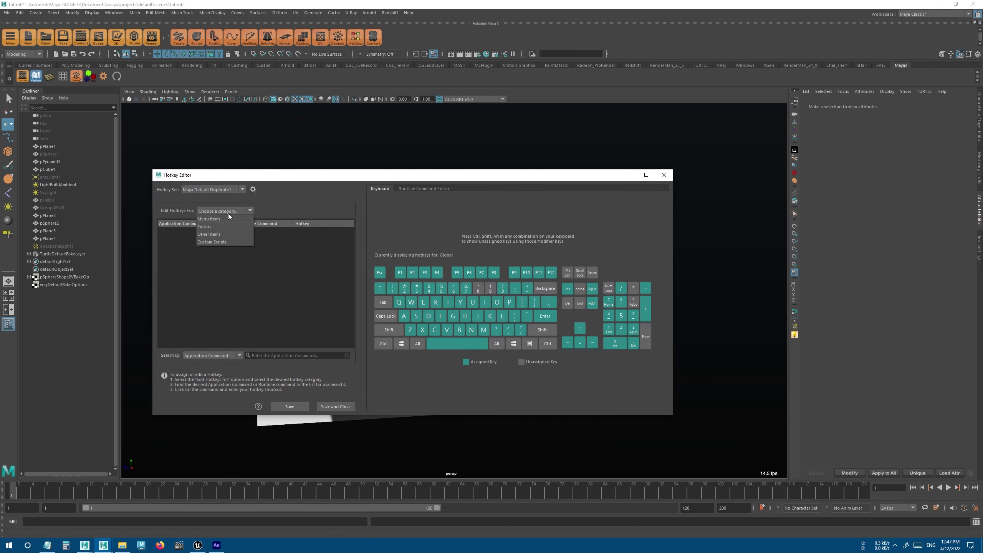
click(215, 243)
click(163, 249)
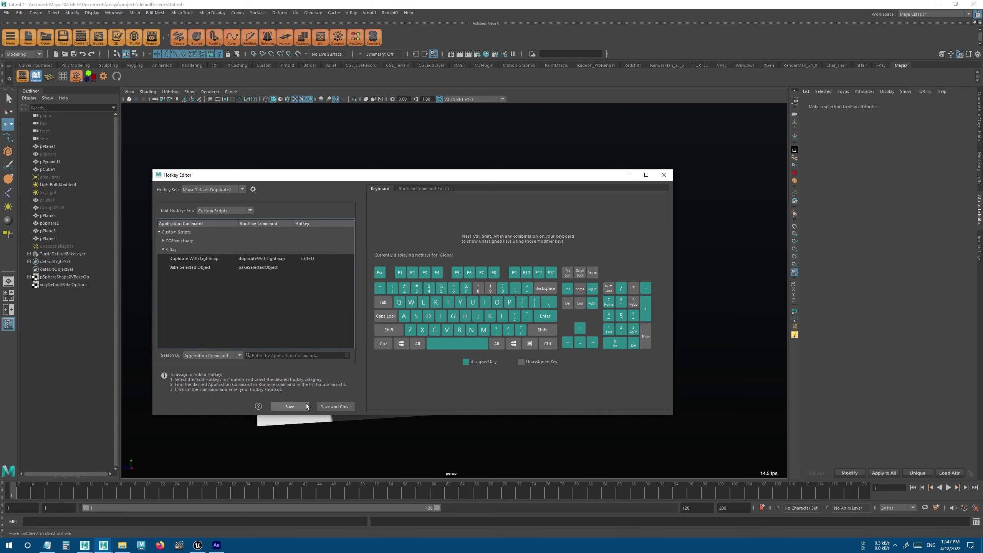
click(335, 407)
Duplicate the sphere, block plane, floor and pyramid with their lightmaps and move the copies beside the open side of the room.
click(422, 294)
shift+click(480, 364)
shift+click(387, 403)
shift+click(357, 372)
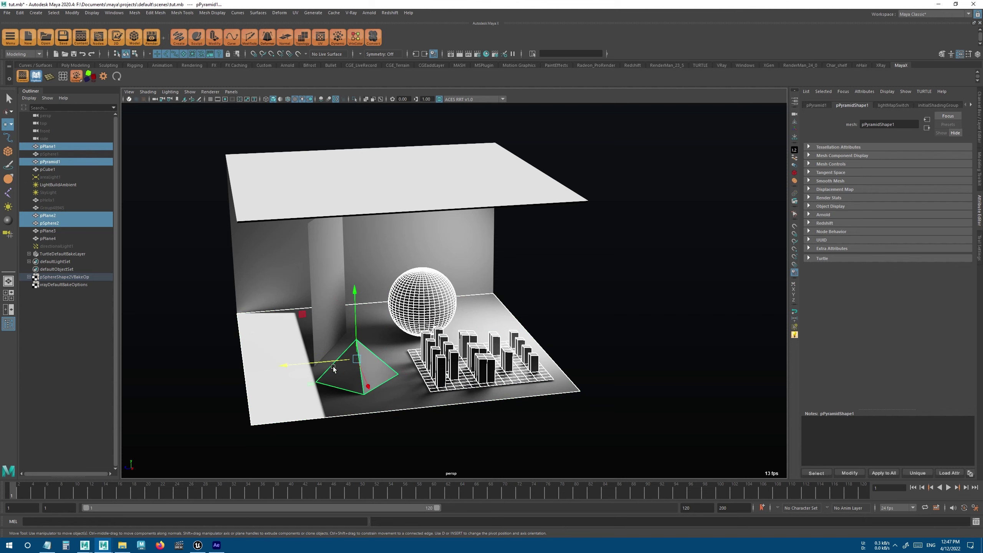
key(ctrl+d)
drag(297, 364, 536, 351)
click(603, 461)
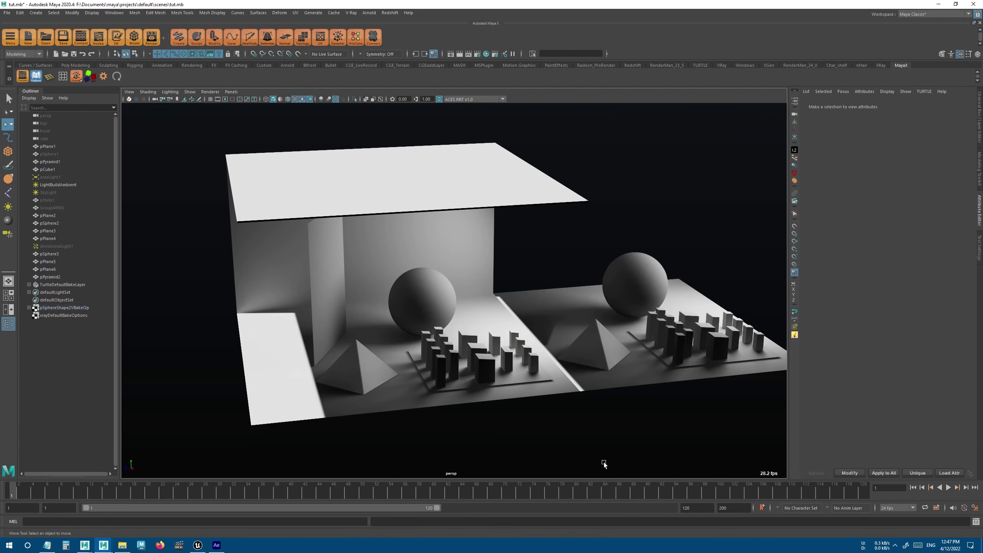
alt+middle_drag(604, 461, 362, 399)
Undo the move of the copied room objects and delete the copies.
key(ctrl+z)
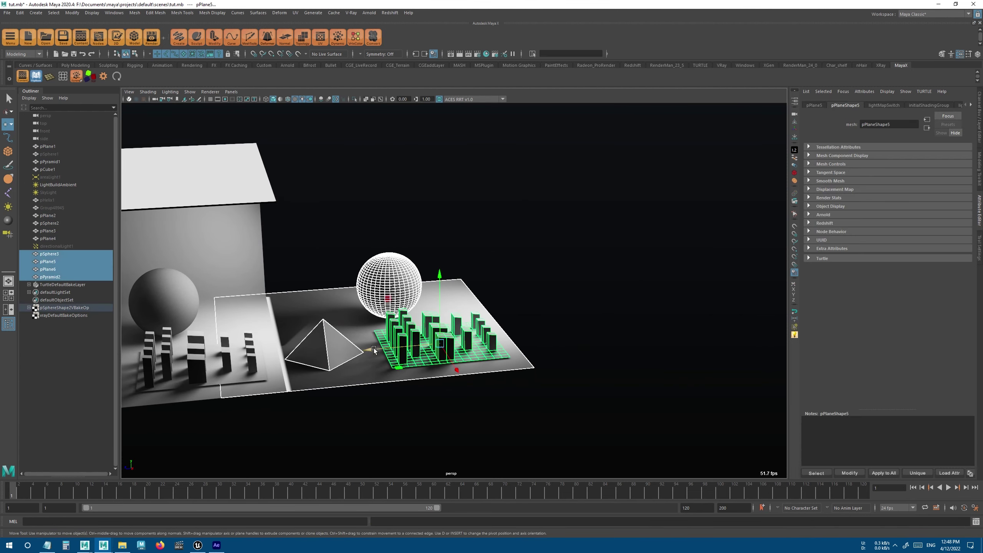
key(ctrl+z)
key(Delete)
Switch to the duplicate.mb scene, duplicate the candy mesh with its lightmap and place the copy at the far end of the original.
mouse_move(84, 545)
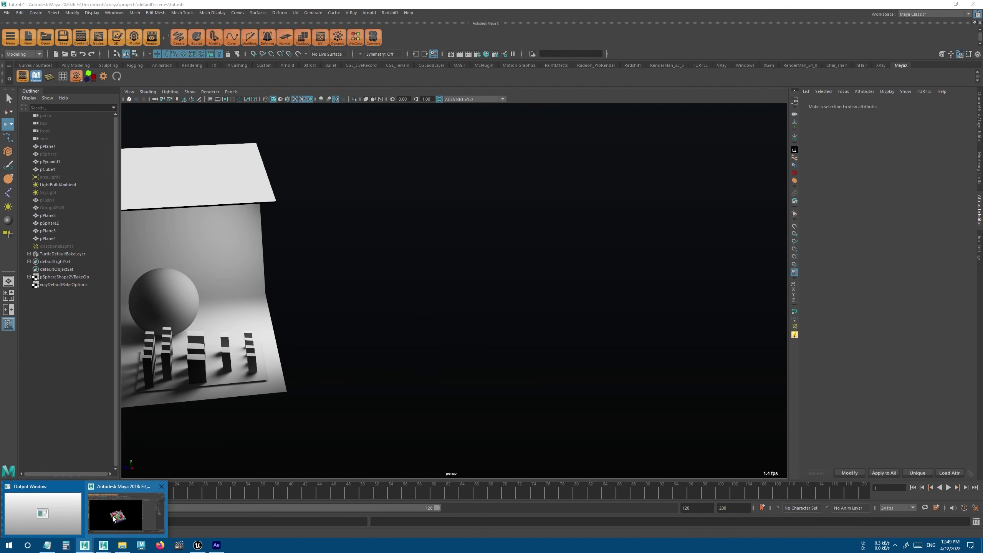
click(115, 515)
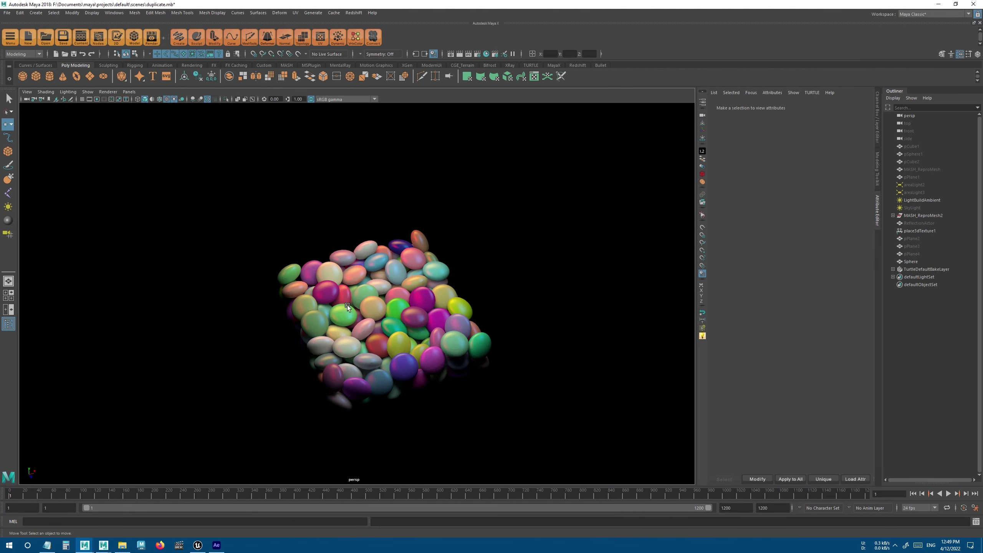
alt+drag(420, 284, 522, 293)
click(417, 314)
key(ctrl+d)
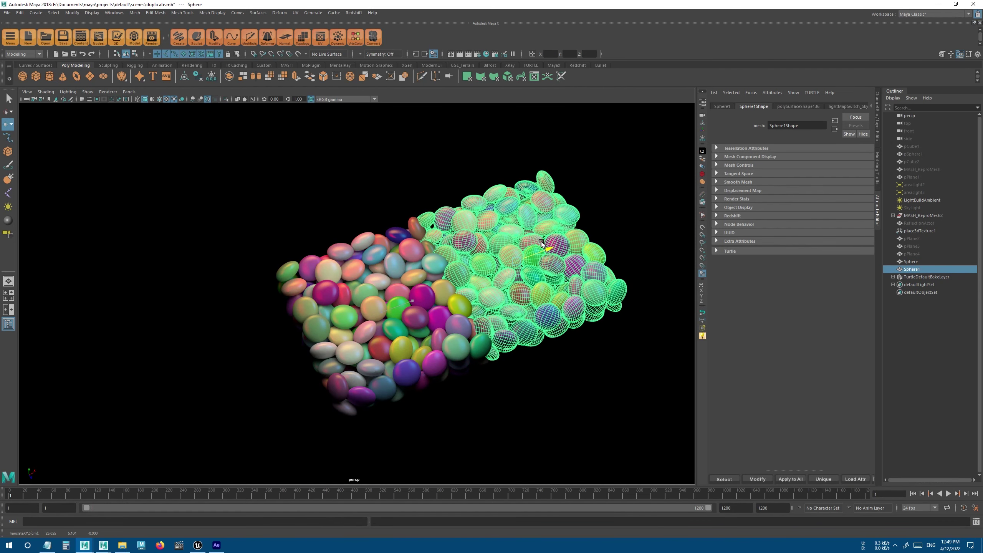
Duplicate the copied candy mesh and move the new copy to the near end of the original, continuing the row.
key(ctrl+d)
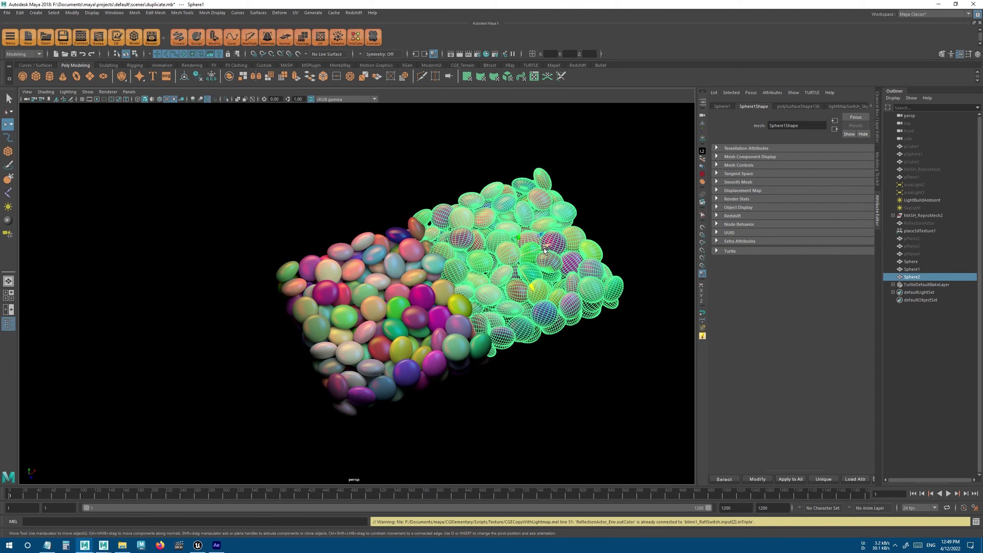
drag(542, 249, 259, 333)
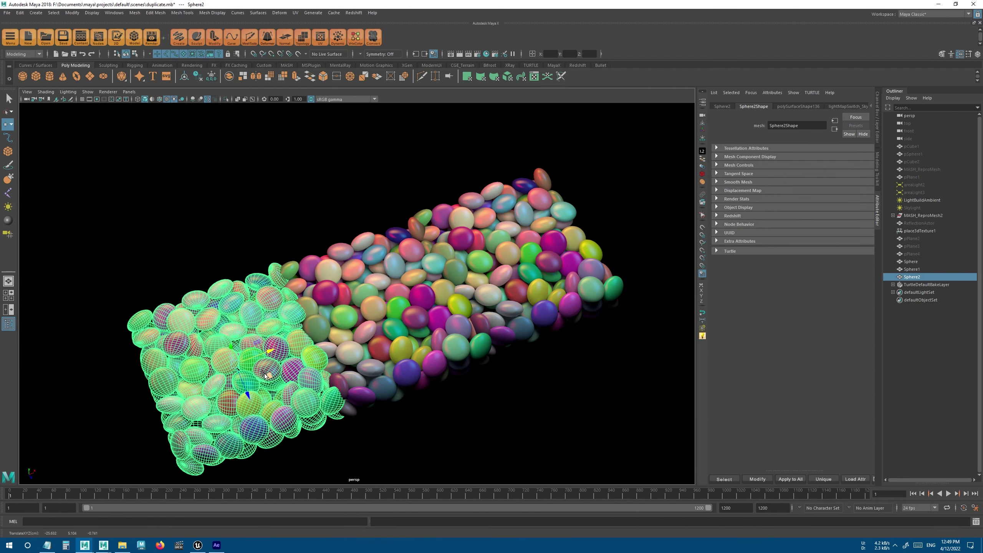
drag(243, 386, 237, 352)
click(242, 198)
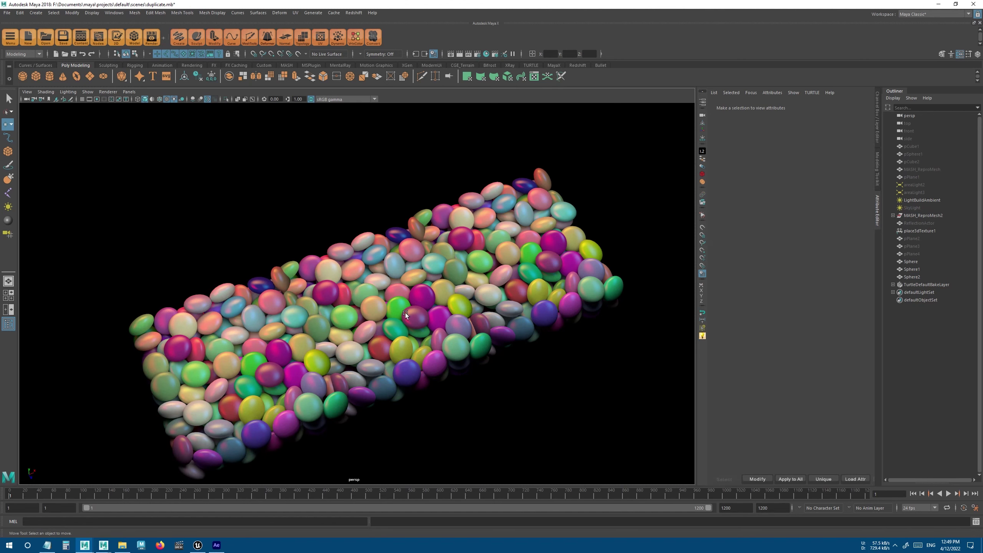
mouse_move(405, 313)
alt+mouse_down()
mouse_move(401, 333)
mouse_move(415, 326)
mouse_move(406, 325)
alt+mouse_up()
click(449, 248)
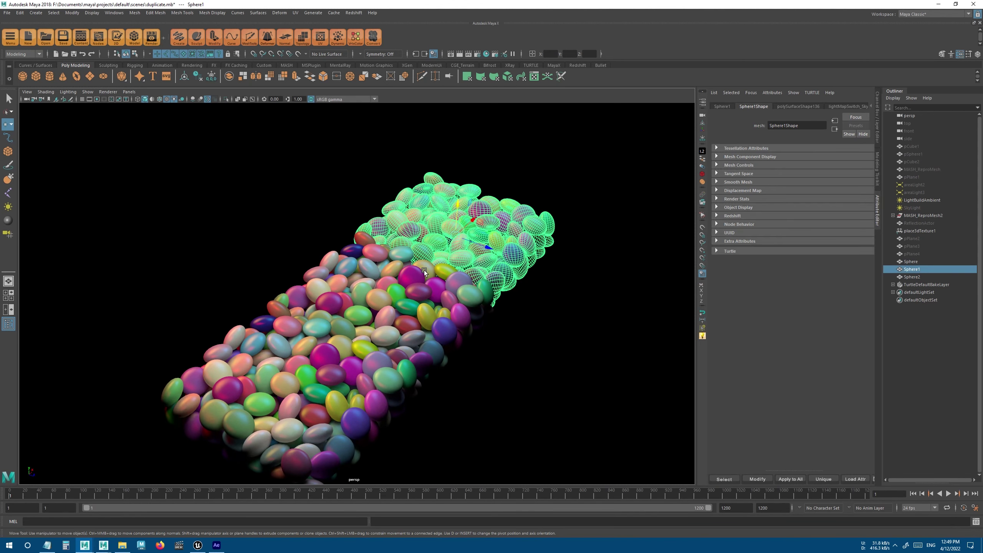
alt+drag(425, 270, 555, 374)
click(555, 374)
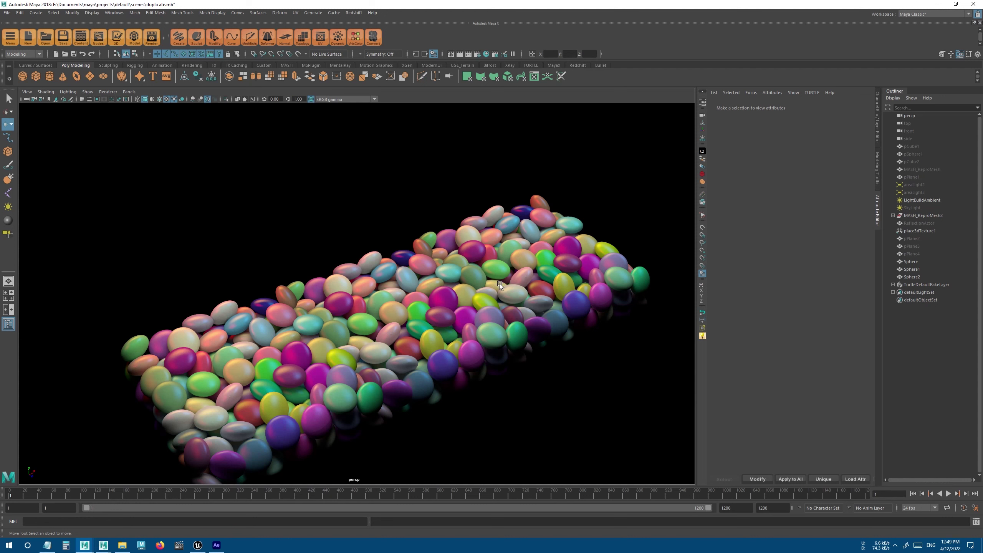
Set areaLight2's intensity to 0 and check the lighting across all three candy sections.
click(921, 192)
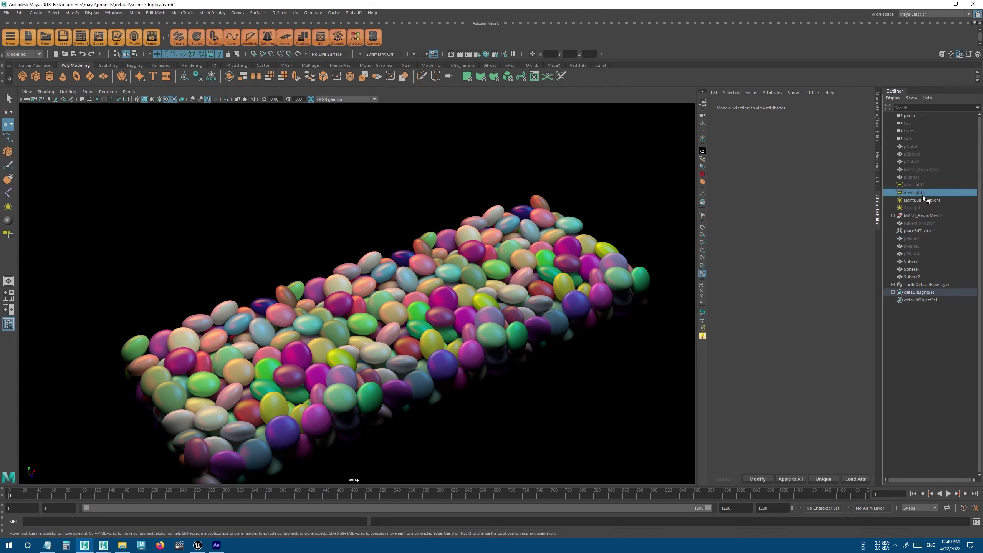
click(931, 185)
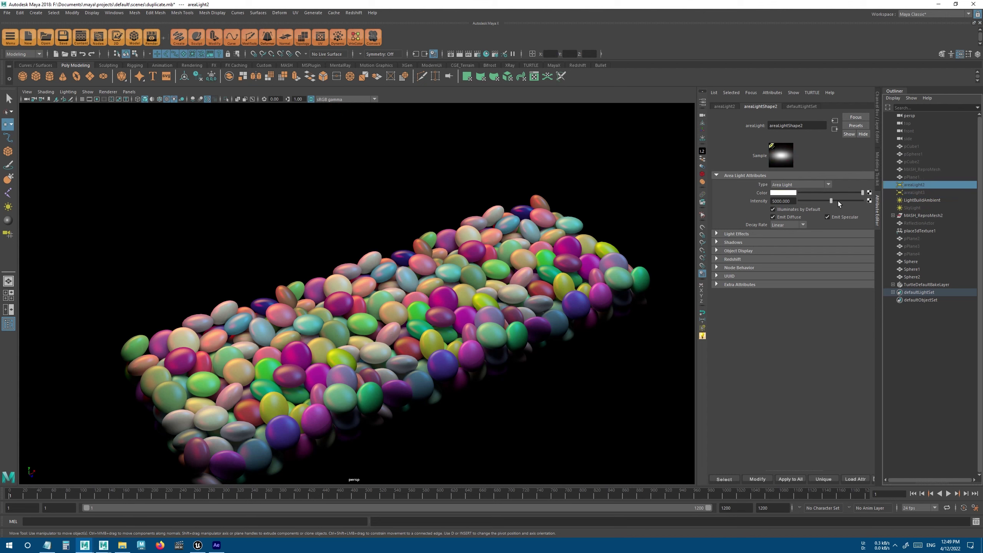
drag(829, 203, 794, 202)
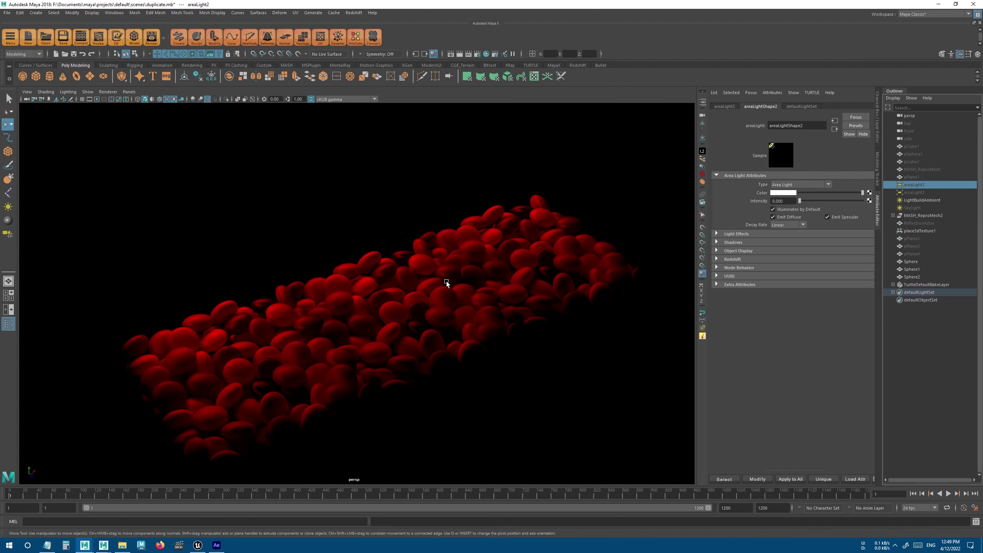
alt+drag(448, 281, 424, 310)
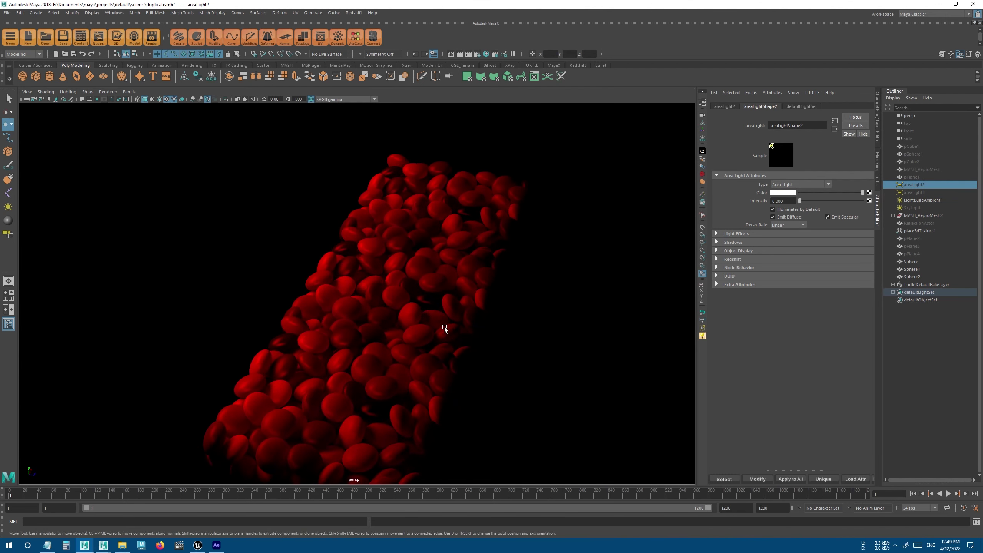
alt+drag(538, 301, 514, 300)
alt+right_drag(514, 301, 626, 292)
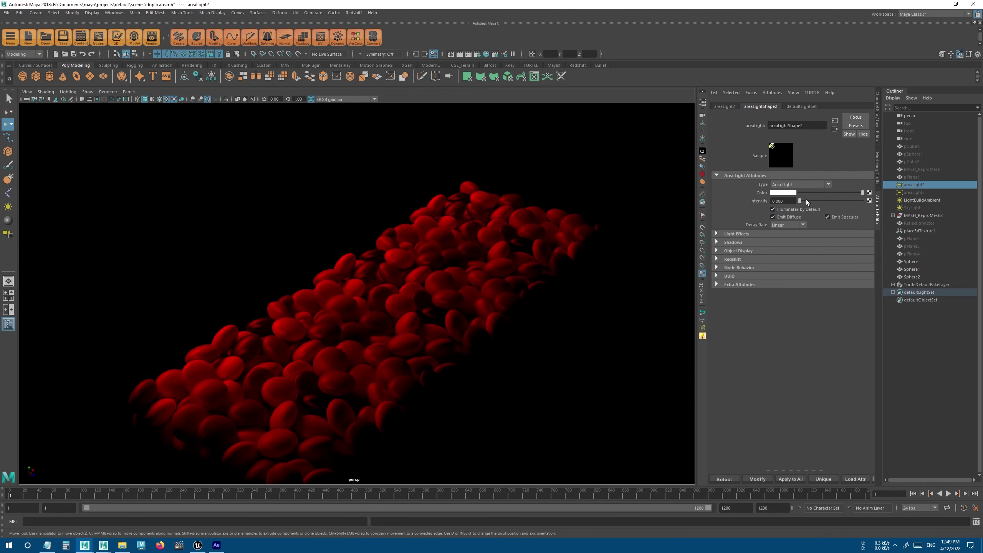
Raise areaLight2's intensity to about 5300 and check the candy row under the restored light.
drag(799, 201, 831, 202)
alt+right_drag(604, 266, 492, 263)
alt+drag(492, 264, 480, 271)
alt+right_drag(480, 271, 510, 271)
alt+middle_drag(510, 271, 505, 272)
scroll(505, 274, up, 2)
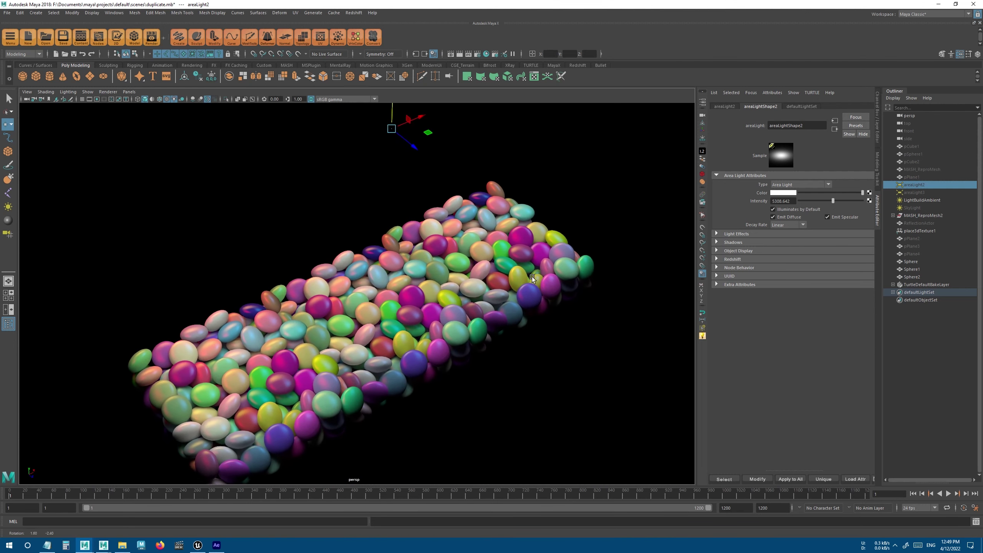
View the Build Lights settings with the far candy copy selected, and close the window and clear the selection.
click(502, 256)
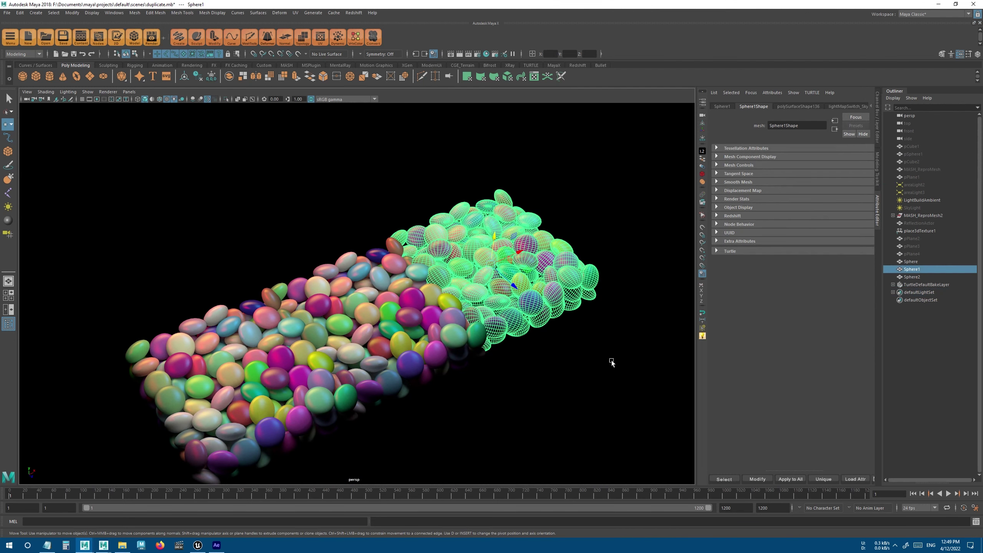
click(702, 336)
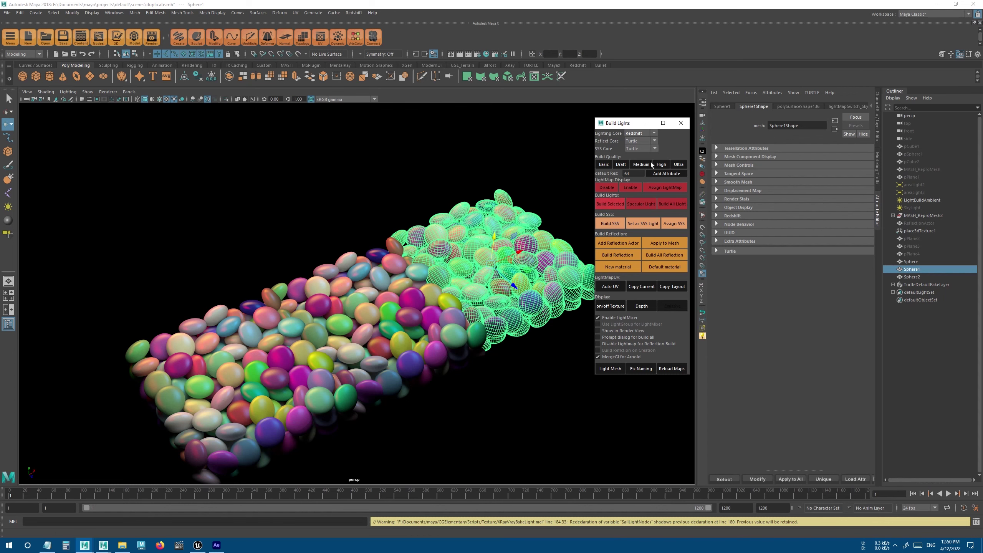
click(681, 123)
click(546, 330)
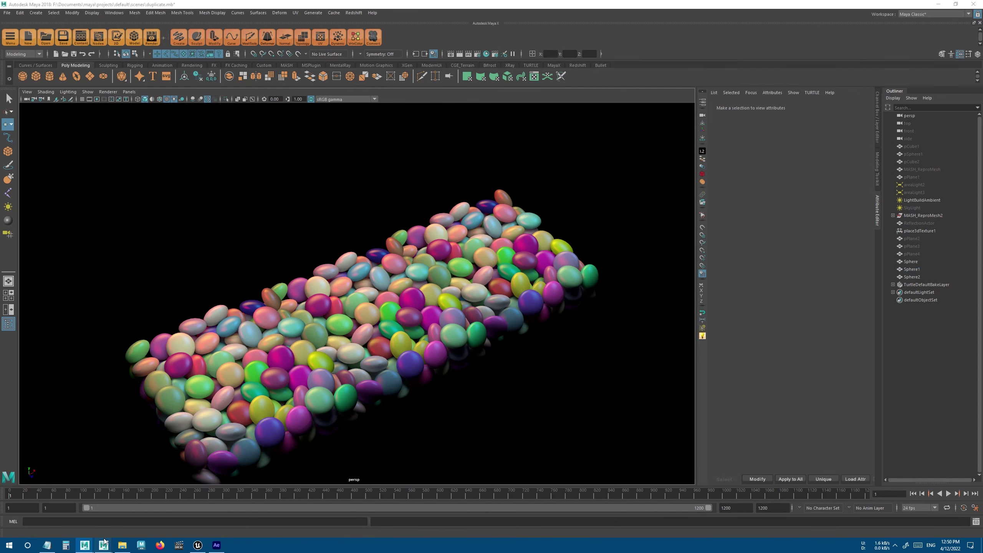
Switch to the ColoredGlassDupli.mb scene and move the corridor's far end wall well away from the corridor.
mouse_move(103, 545)
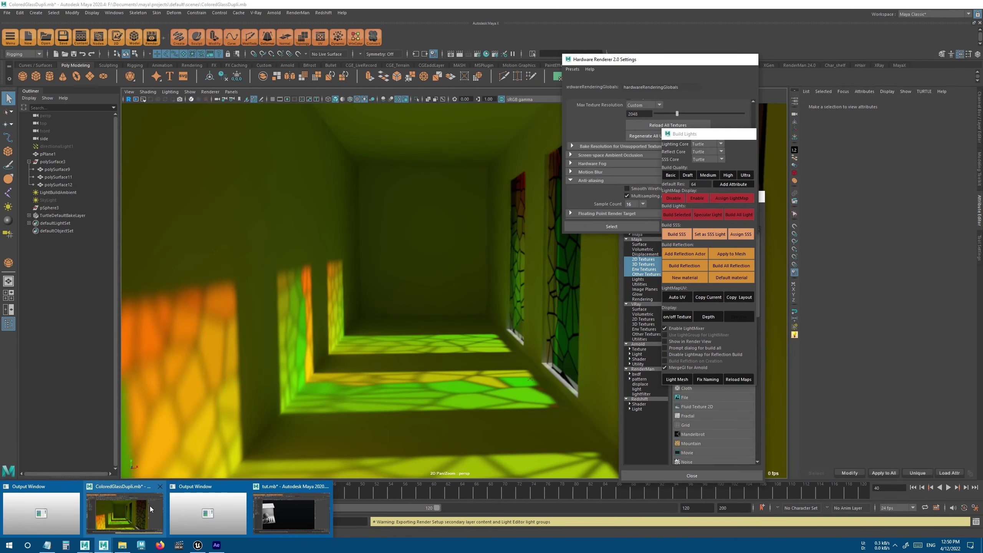
click(150, 506)
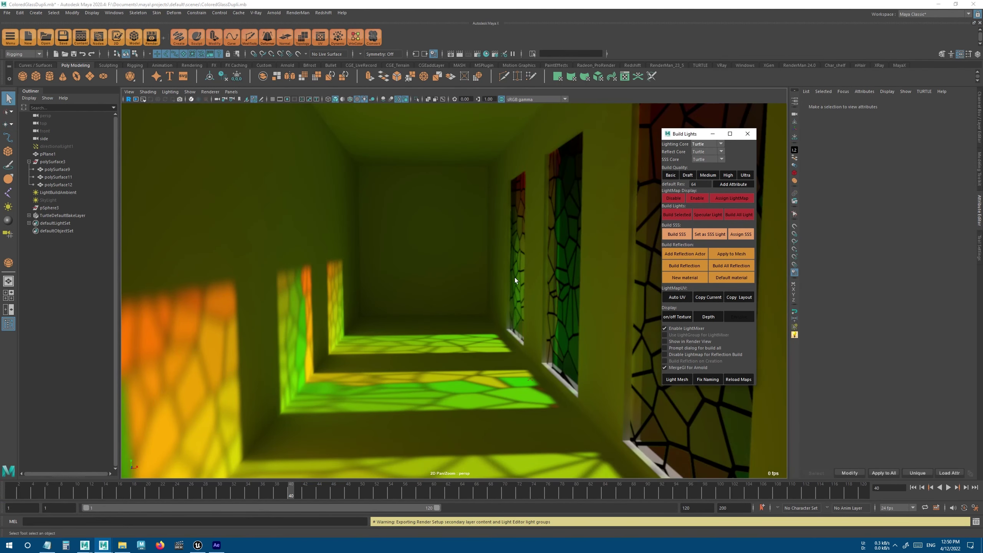
click(446, 282)
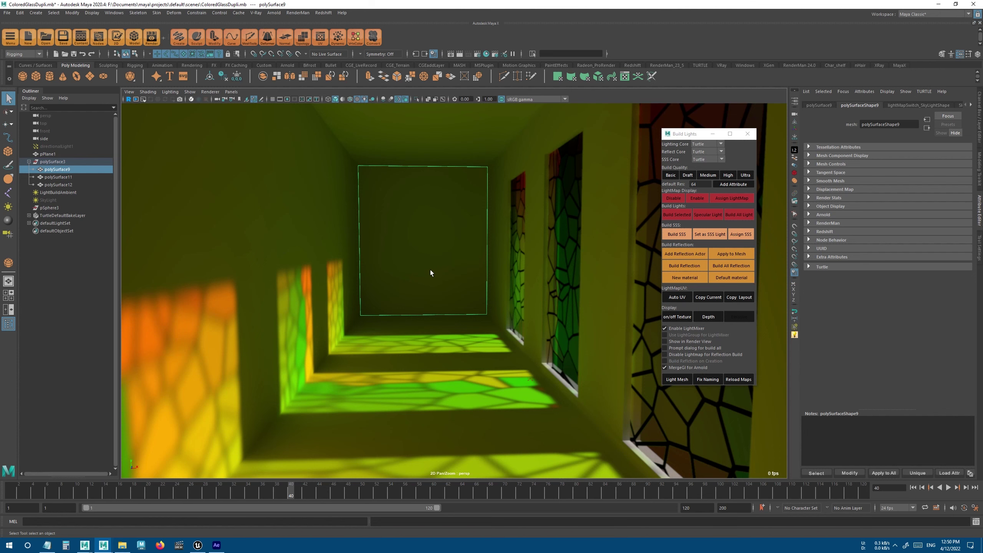
key(ctrl+1)
key(w)
key(f)
alt+drag(431, 293, 467, 316)
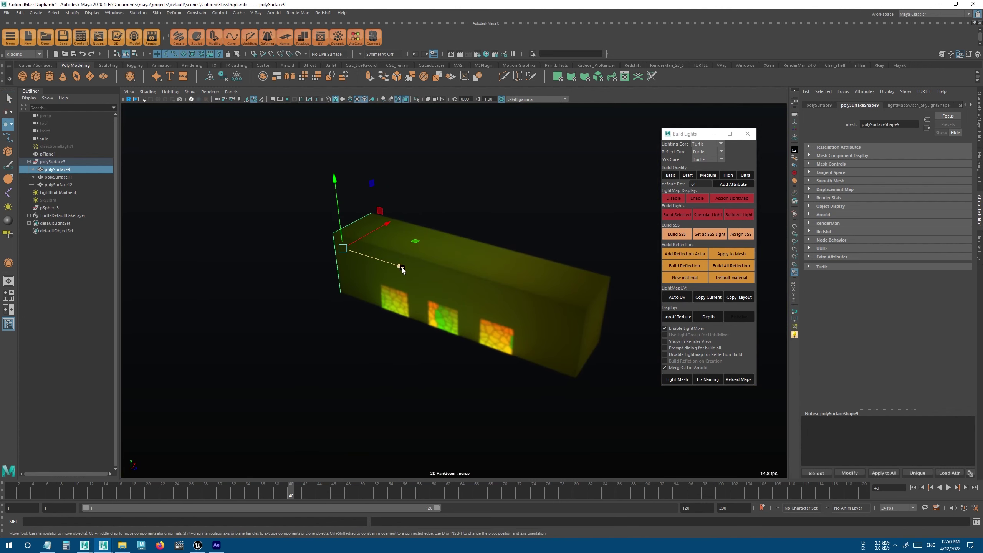
drag(402, 267, 251, 228)
Hide the near end wall of the corridor.
alt+drag(507, 294, 482, 296)
click(528, 330)
key(ctrl+h)
Duplicate the stained-glass corridor with its lightmap, snap the copy onto the open far end and view it from inside.
click(473, 283)
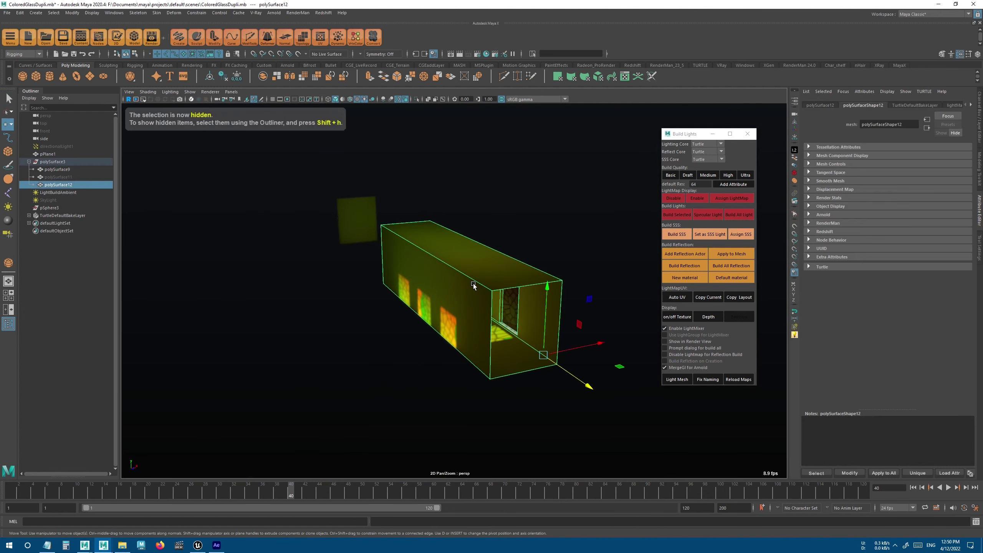
key(ctrl+d)
key(v)
drag(582, 380, 419, 275)
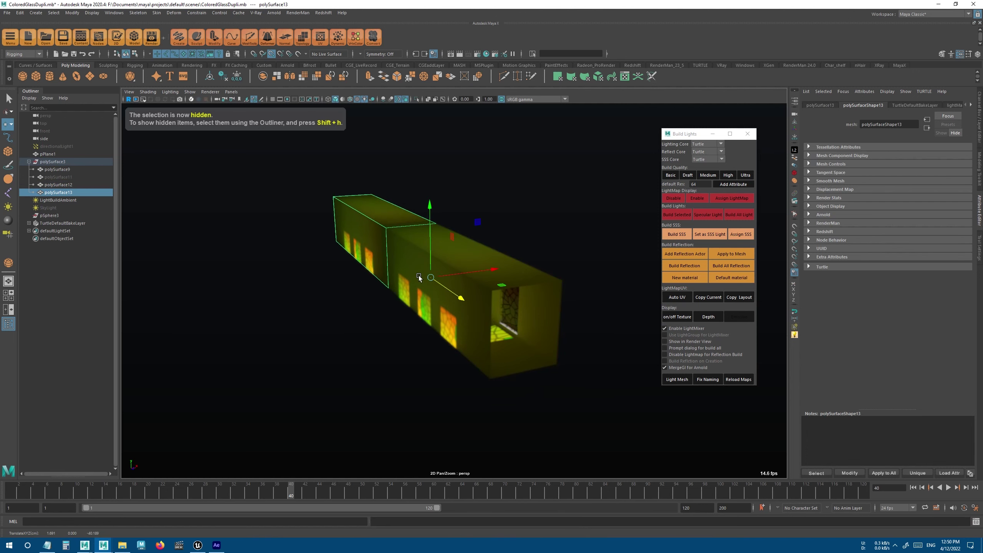
alt+right_drag(448, 311, 650, 446)
alt+drag(649, 446, 440, 263)
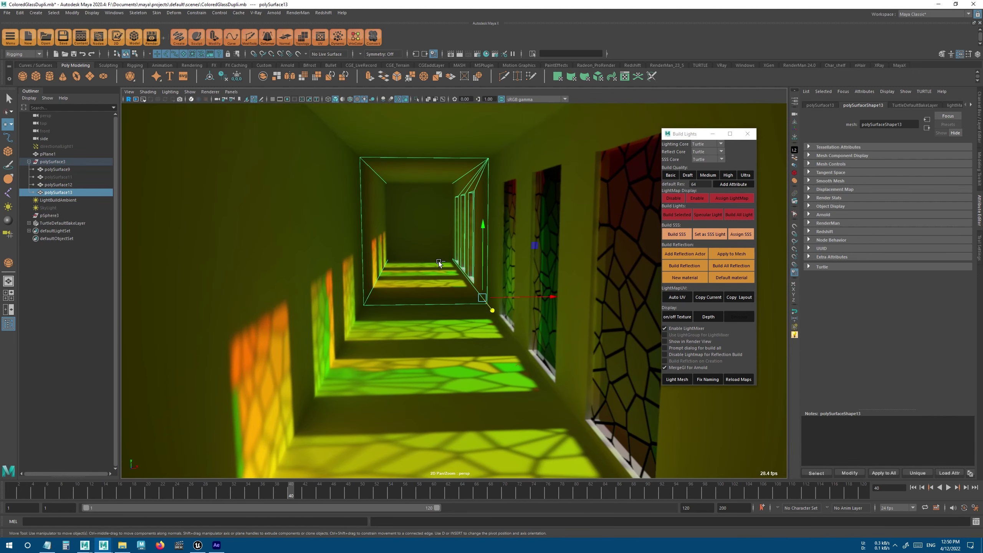
click(541, 398)
scroll(541, 398, up, 2)
Hide the detached end wall and add another copy of the corridor section, snapped to the far end of the extended corridor.
click(441, 240)
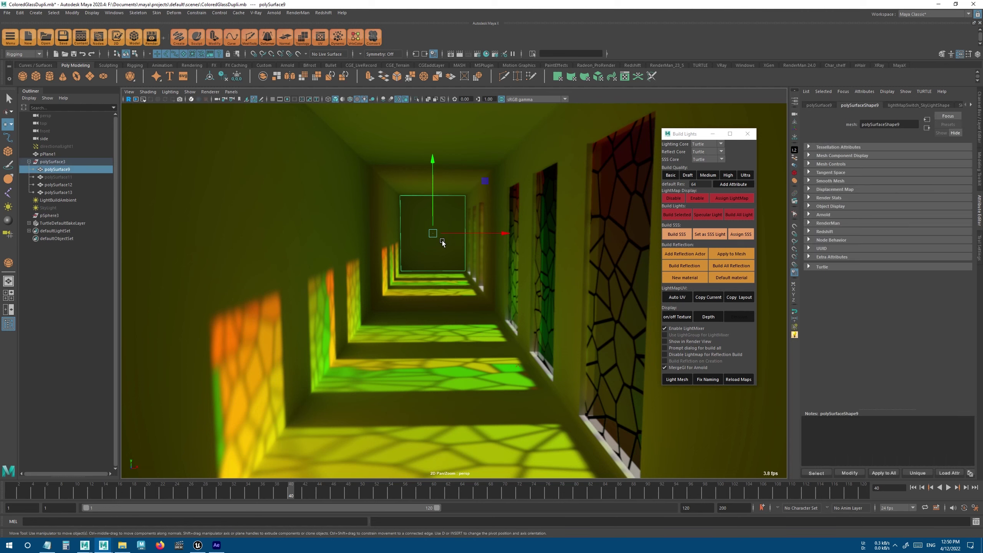
key(ctrl+h)
click(446, 295)
key(ctrl+d)
alt+drag(475, 325, 449, 188)
key(v)
click(519, 272)
alt+drag(513, 295, 519, 267)
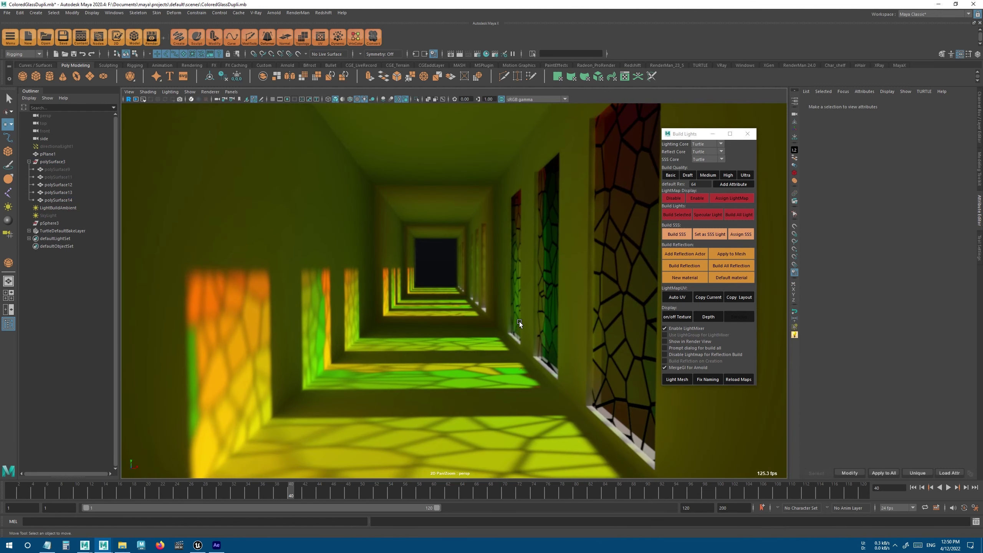